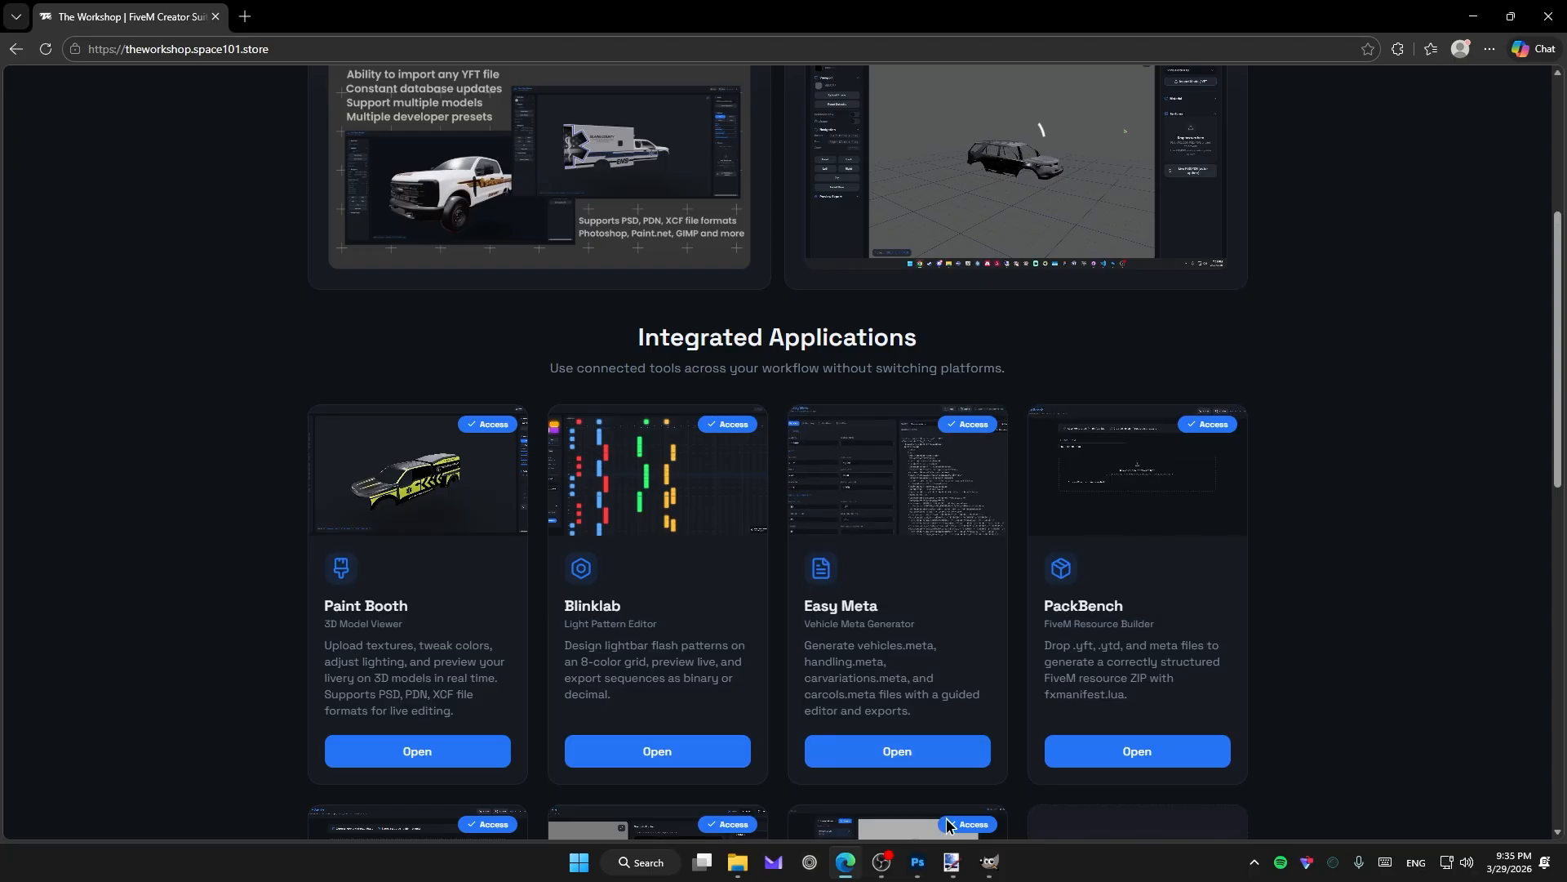
Launch the Paint Booth from Integrated Applications, loading the white 2013 Ford FPIU model.
{"action": "mouse_move", "coordinate": [929, 855]}
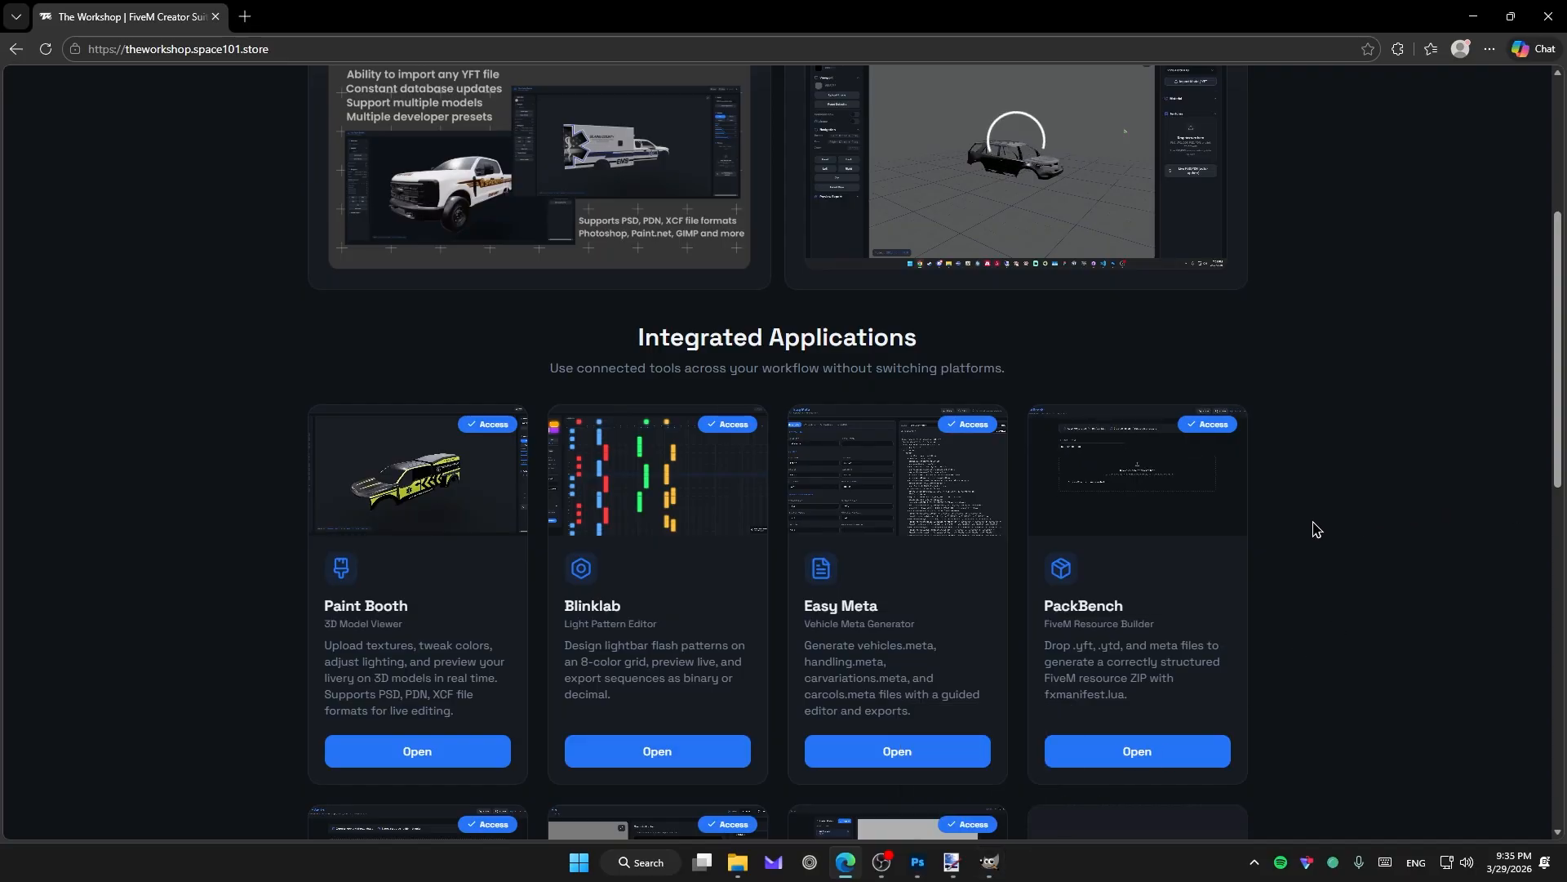
{"action": "scroll", "coordinate": [1333, 533], "scroll_direction": "up", "scroll_amount": 1}
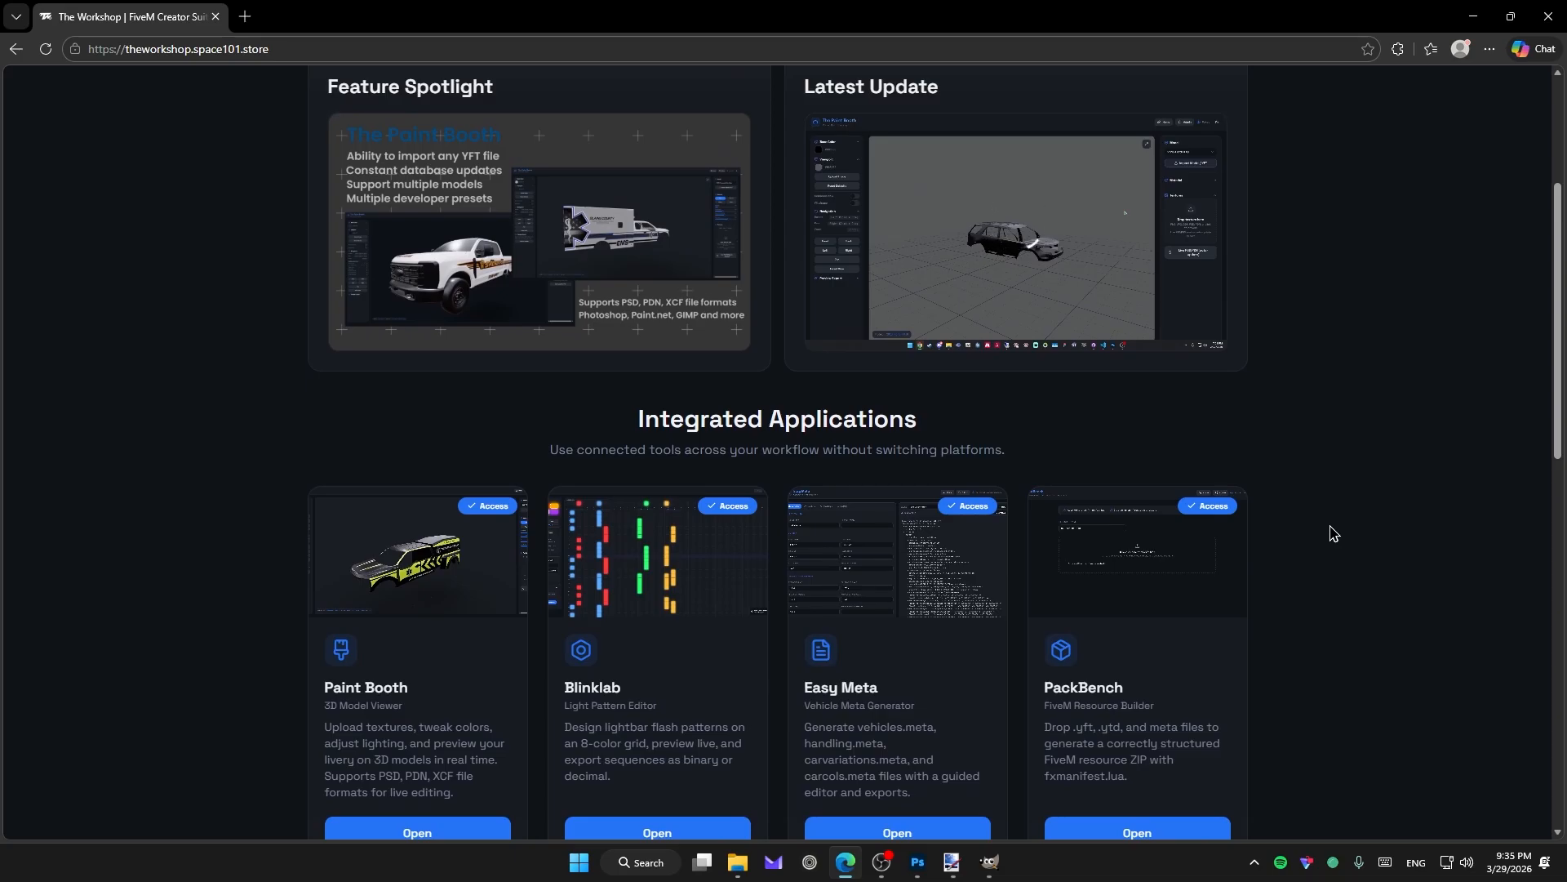
{"action": "scroll", "coordinate": [522, 621], "scroll_direction": "down", "scroll_amount": 1}
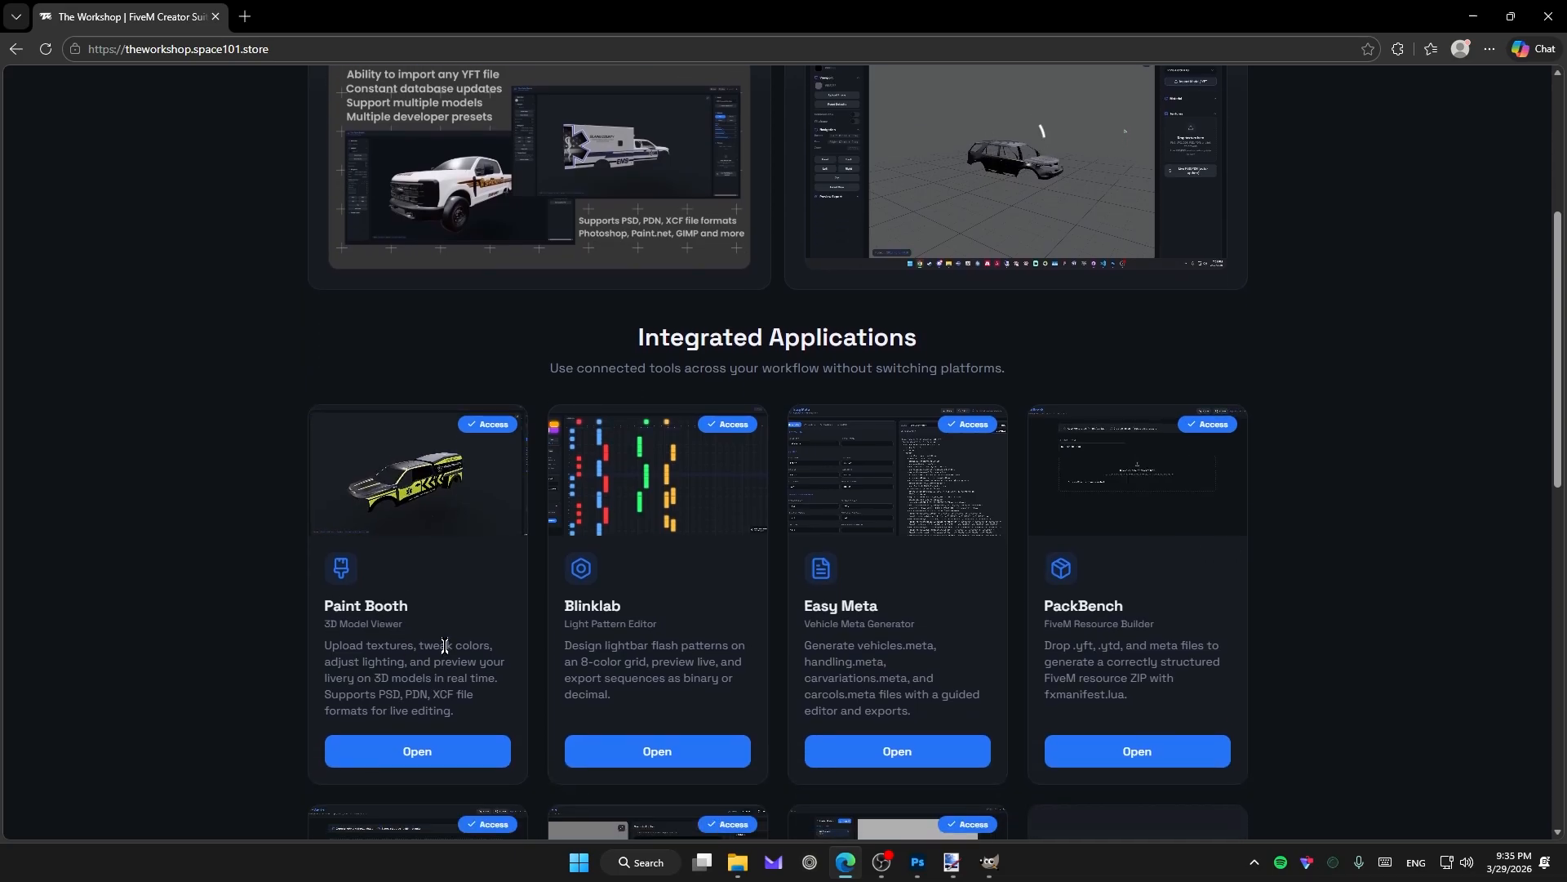
{"action": "left_click", "coordinate": [426, 753]}
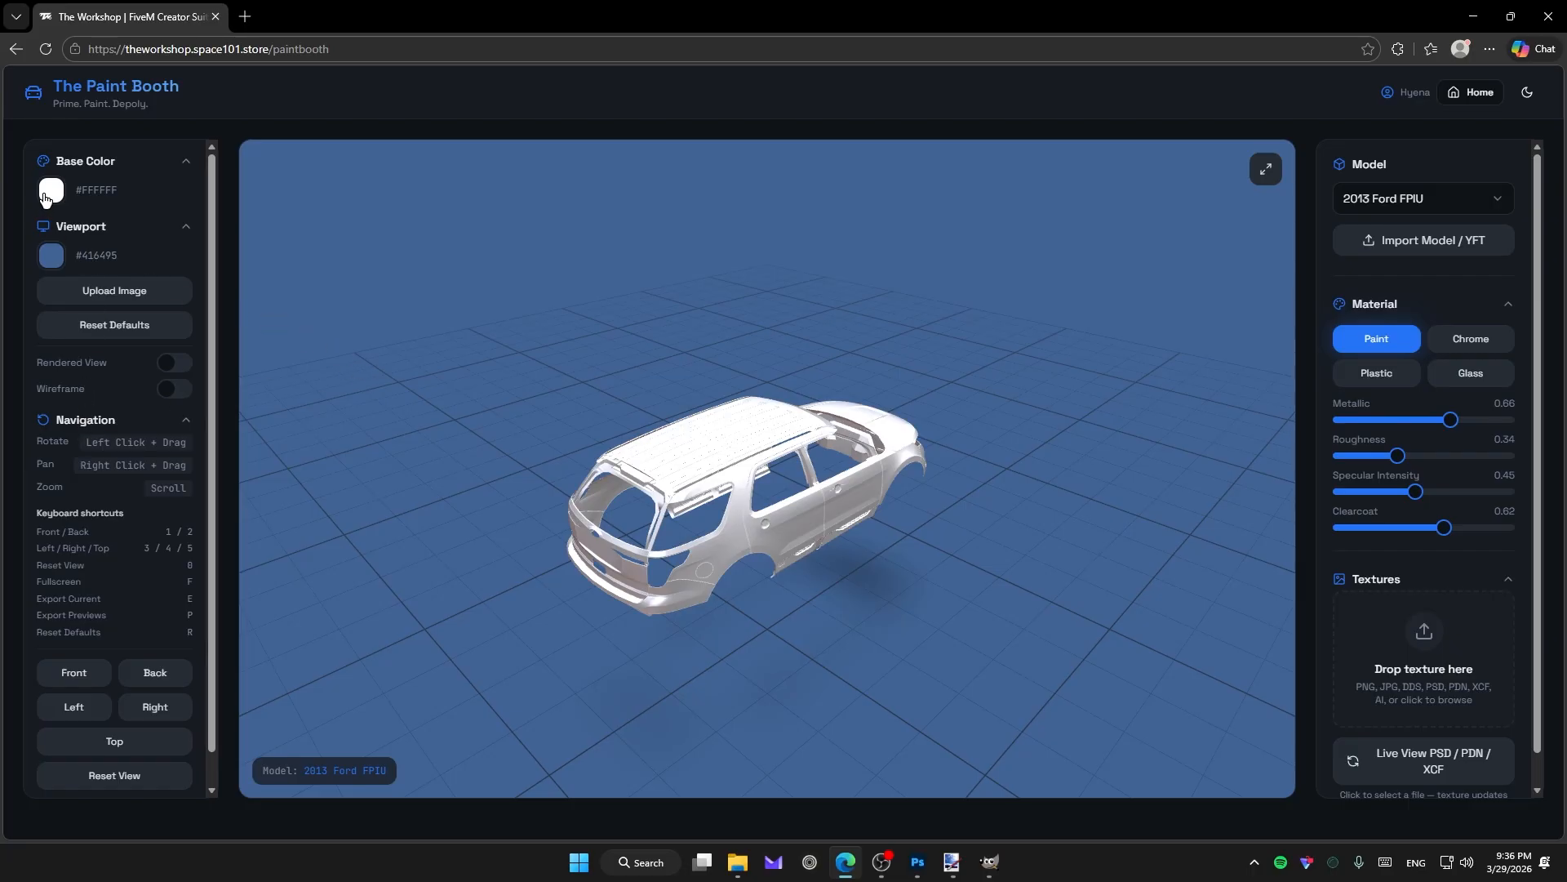
{"action": "left_click", "coordinate": [49, 193]}
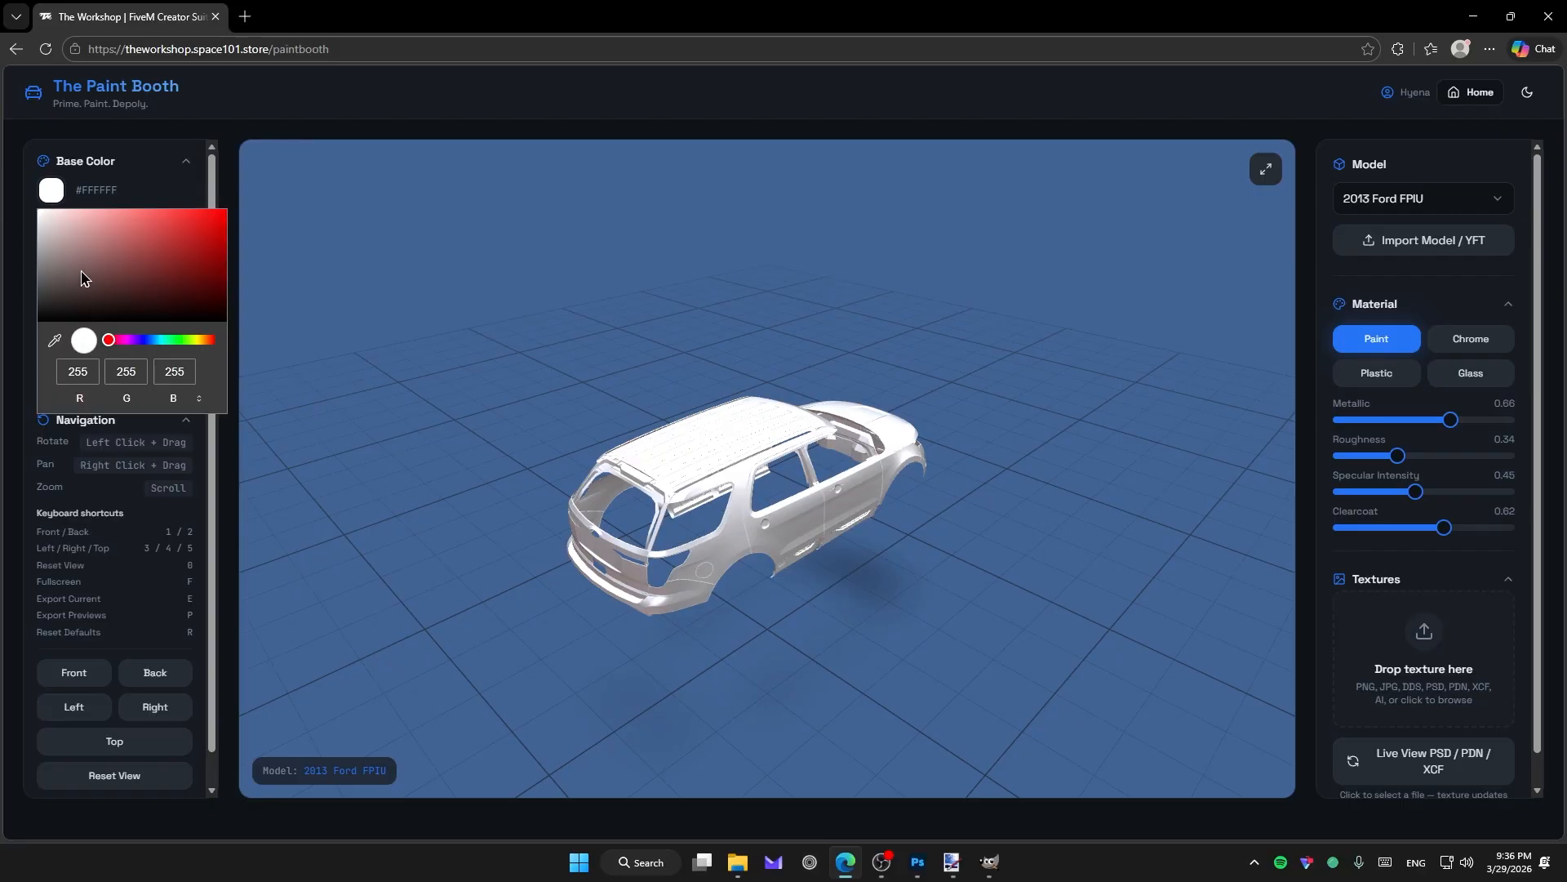
{"action": "left_click_drag", "start_coordinate": [82, 277], "coordinate": [150, 248]}
{"action": "left_click_drag", "start_coordinate": [124, 347], "coordinate": [143, 342]}
{"action": "left_click", "coordinate": [159, 264]}
{"action": "left_click_drag", "start_coordinate": [161, 267], "coordinate": [169, 271]}
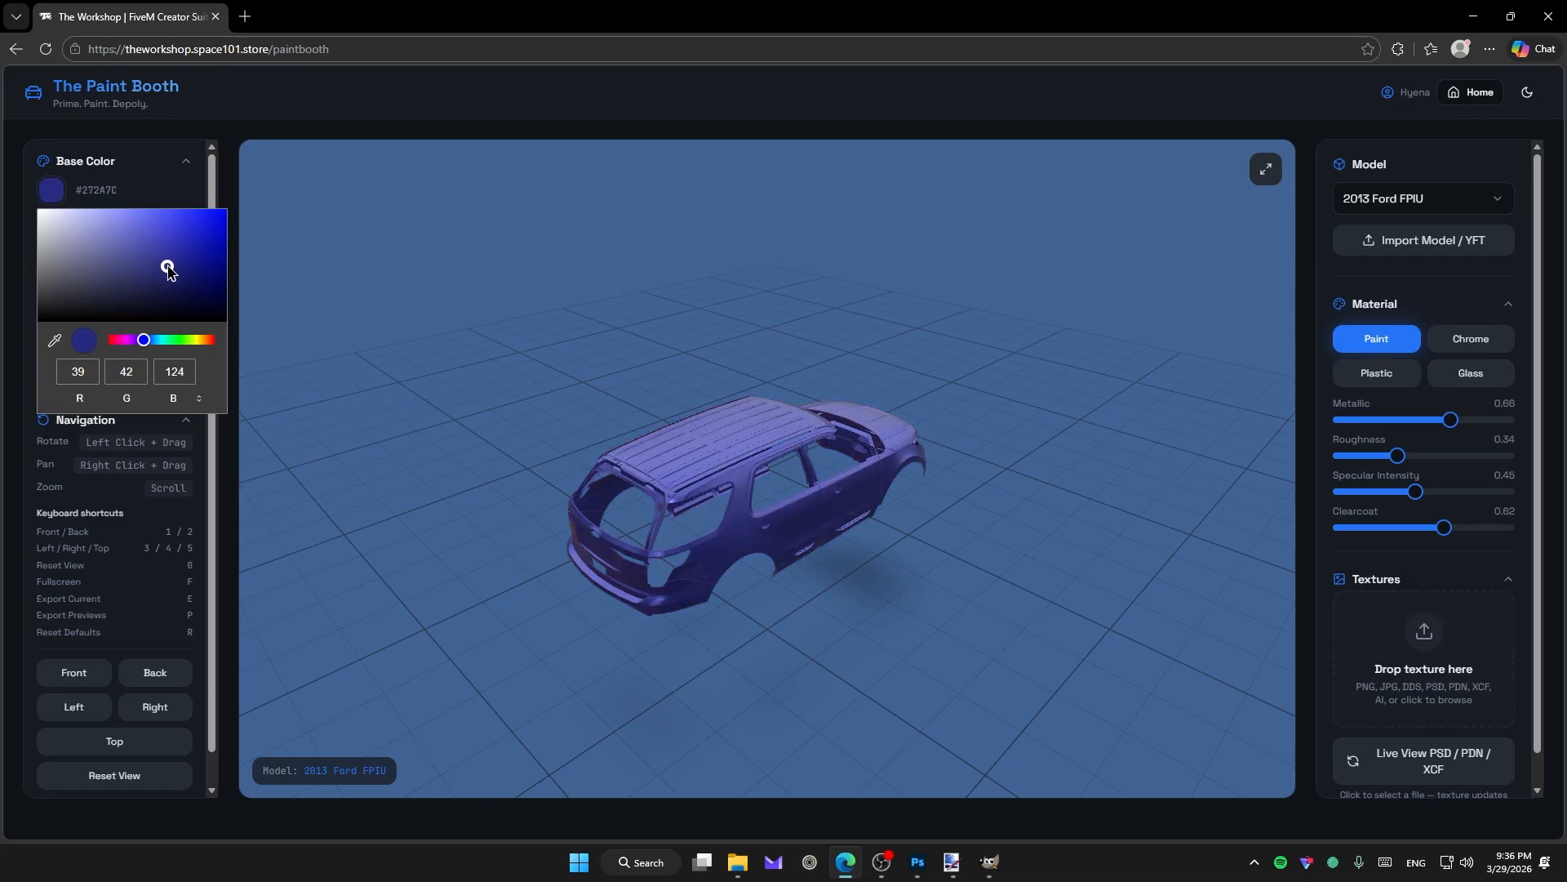
{"action": "left_click_drag", "start_coordinate": [188, 343], "coordinate": [97, 353]}
{"action": "left_click_drag", "start_coordinate": [91, 294], "coordinate": [2, 208]}
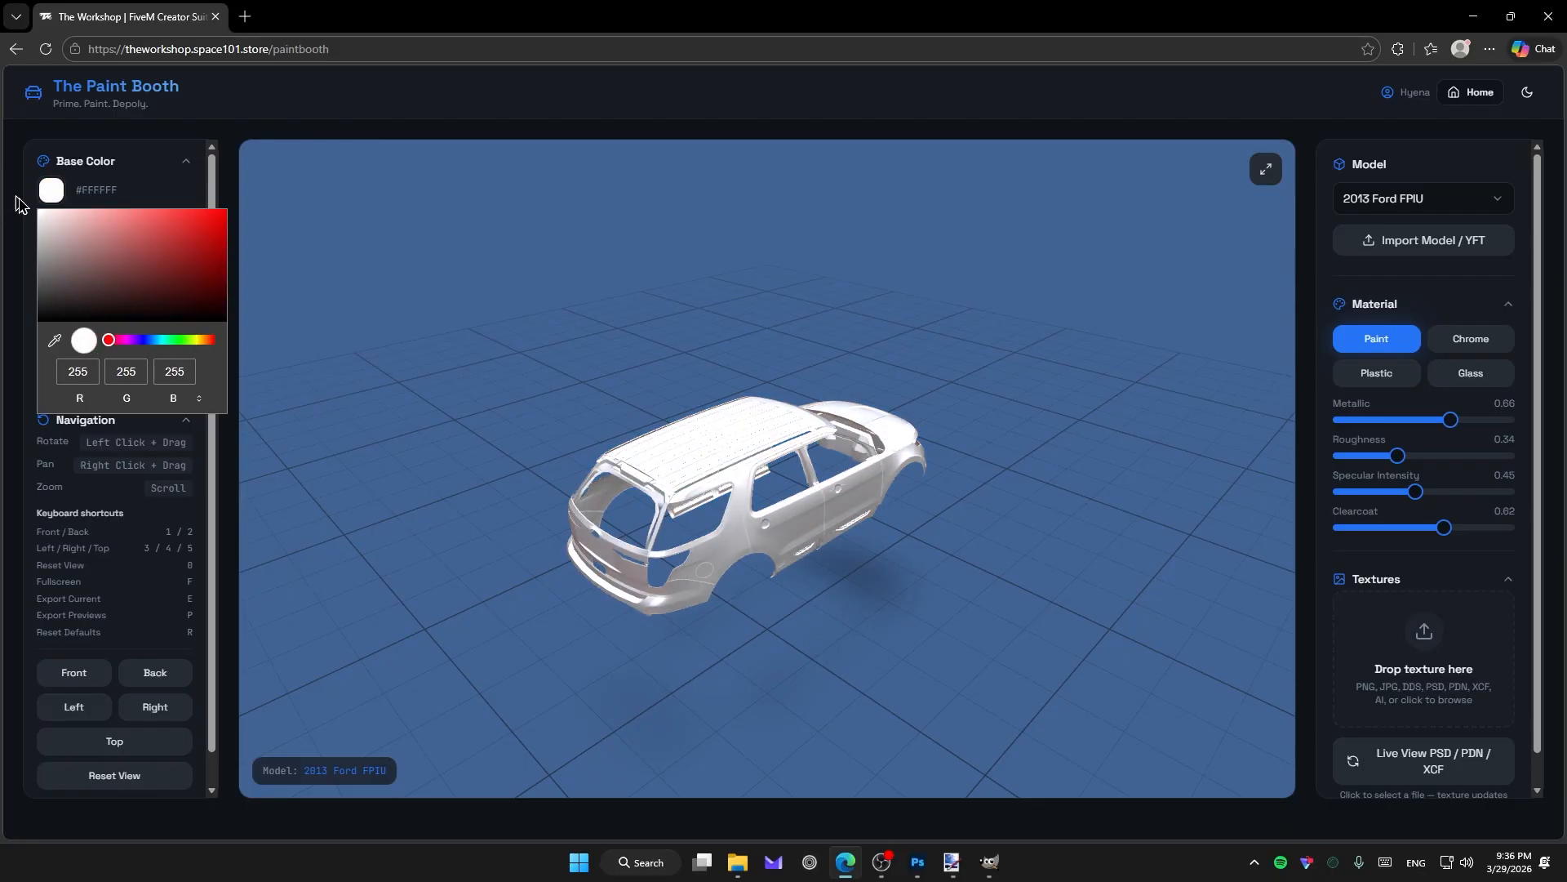
{"action": "left_click", "coordinate": [152, 201]}
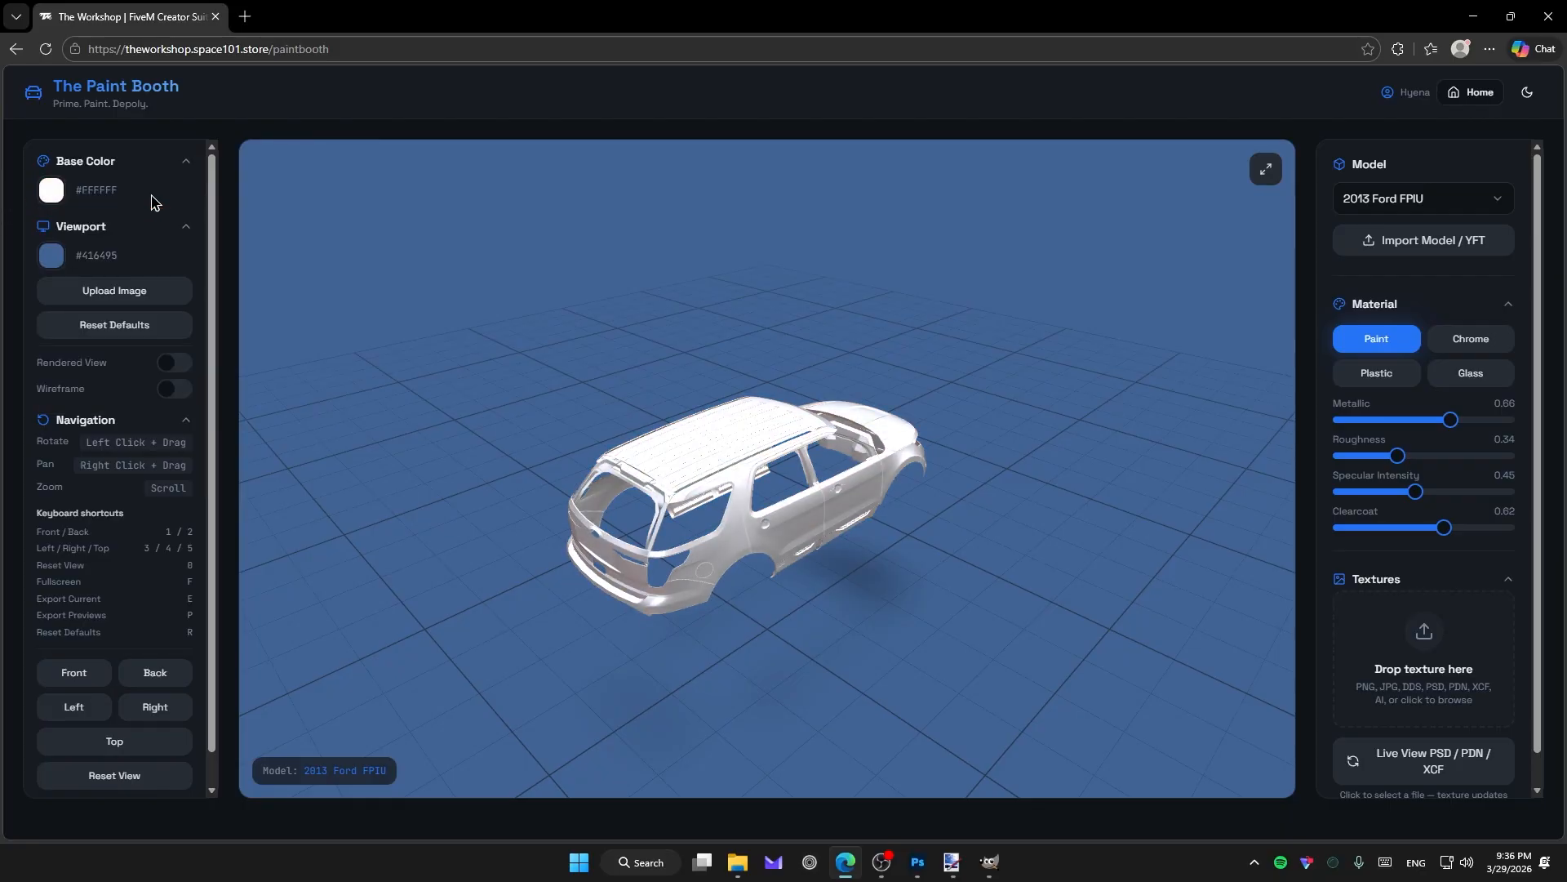
Change the viewport background colour to slate blue #384F71.
{"action": "left_click", "coordinate": [51, 257]}
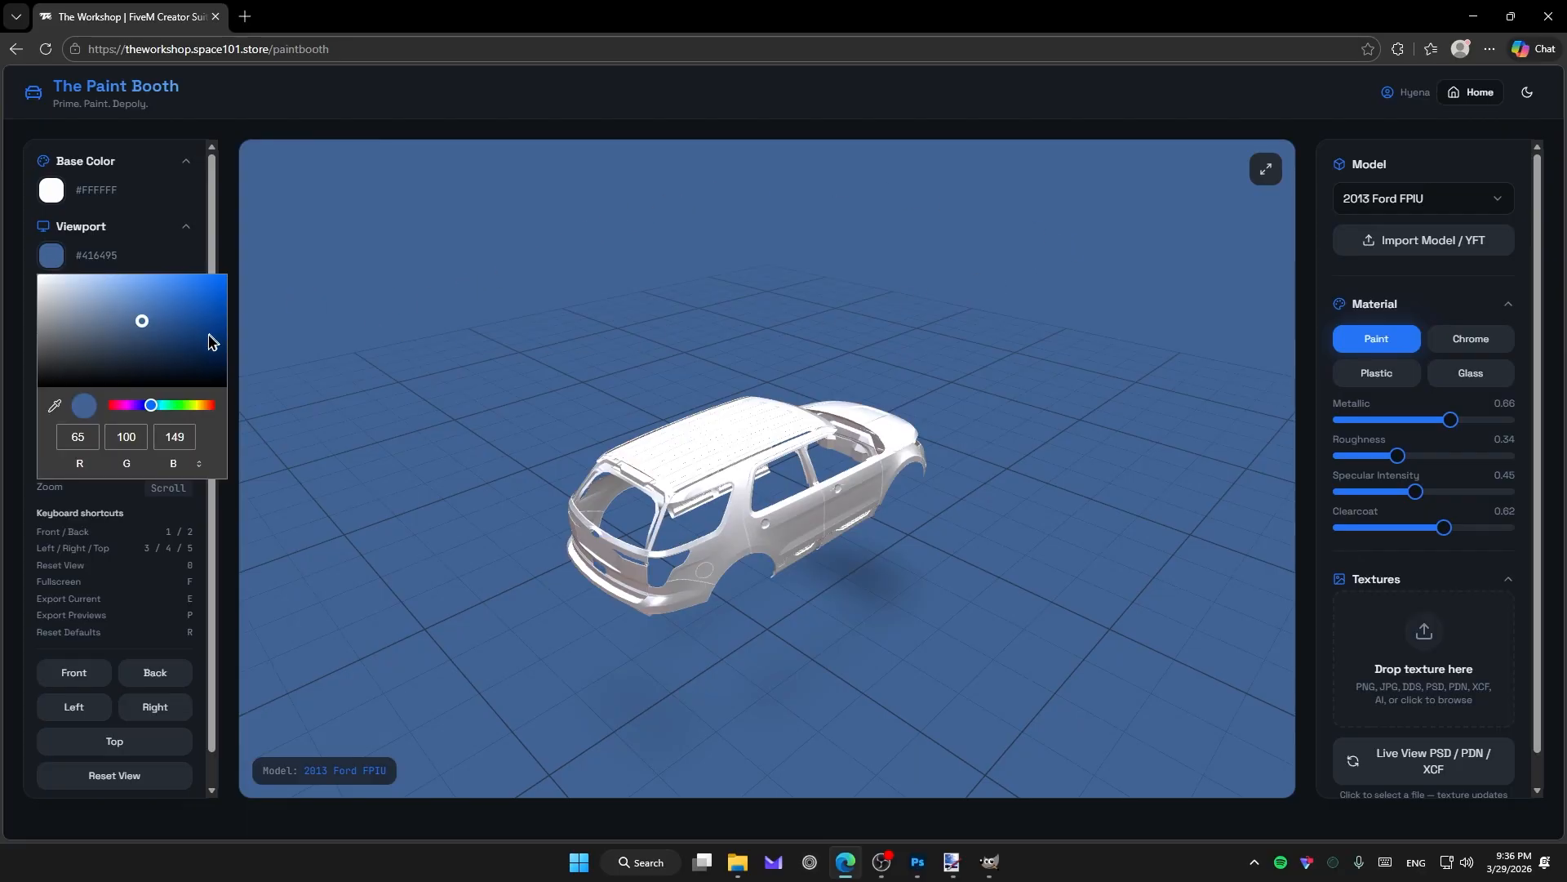
{"action": "left_click_drag", "start_coordinate": [211, 336], "coordinate": [130, 340]}
{"action": "left_click_drag", "start_coordinate": [658, 391], "coordinate": [171, 374]}
Toggle Rendered View and Wireframe on and back off, returning to solid shading.
{"action": "left_click", "coordinate": [174, 364]}
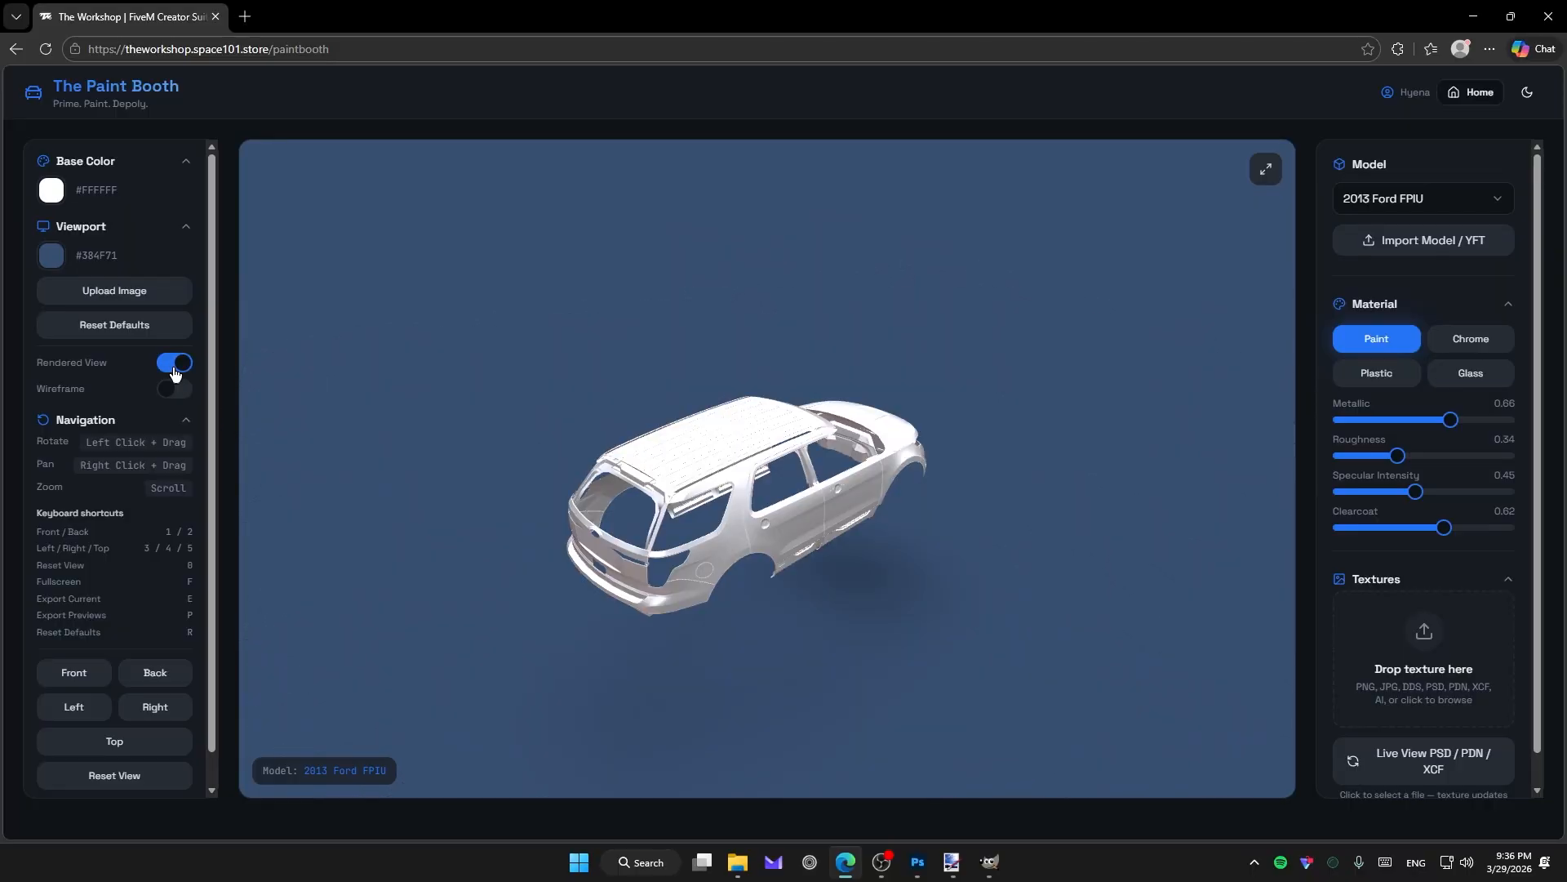
{"action": "left_click", "coordinate": [174, 367]}
{"action": "left_click", "coordinate": [171, 390]}
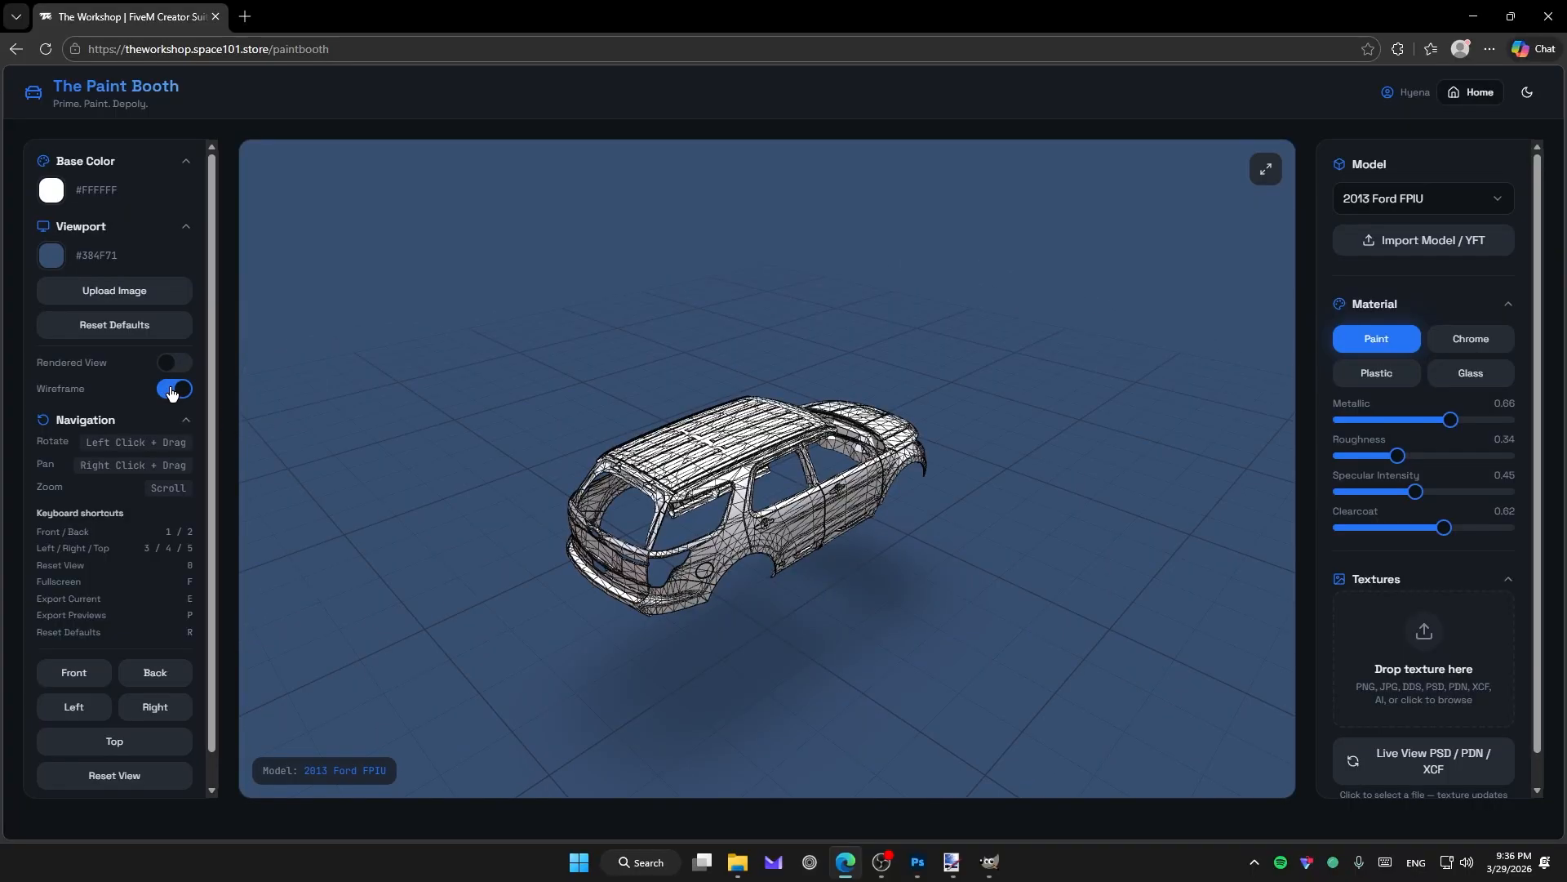
{"action": "scroll", "coordinate": [708, 447], "scroll_direction": "up", "scroll_amount": 4}
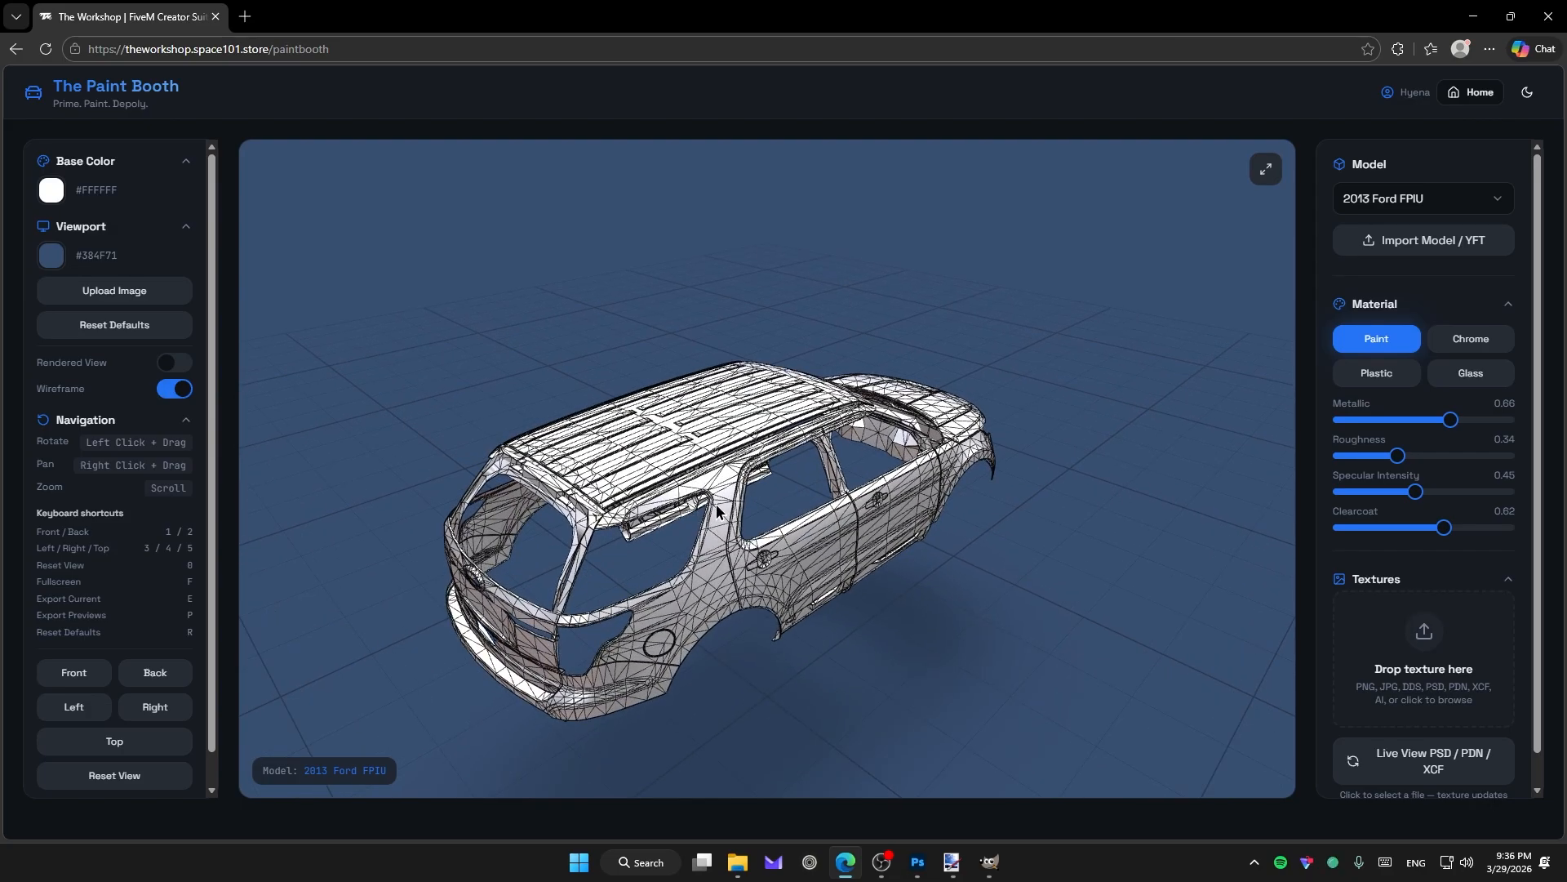
{"action": "left_click", "coordinate": [170, 394]}
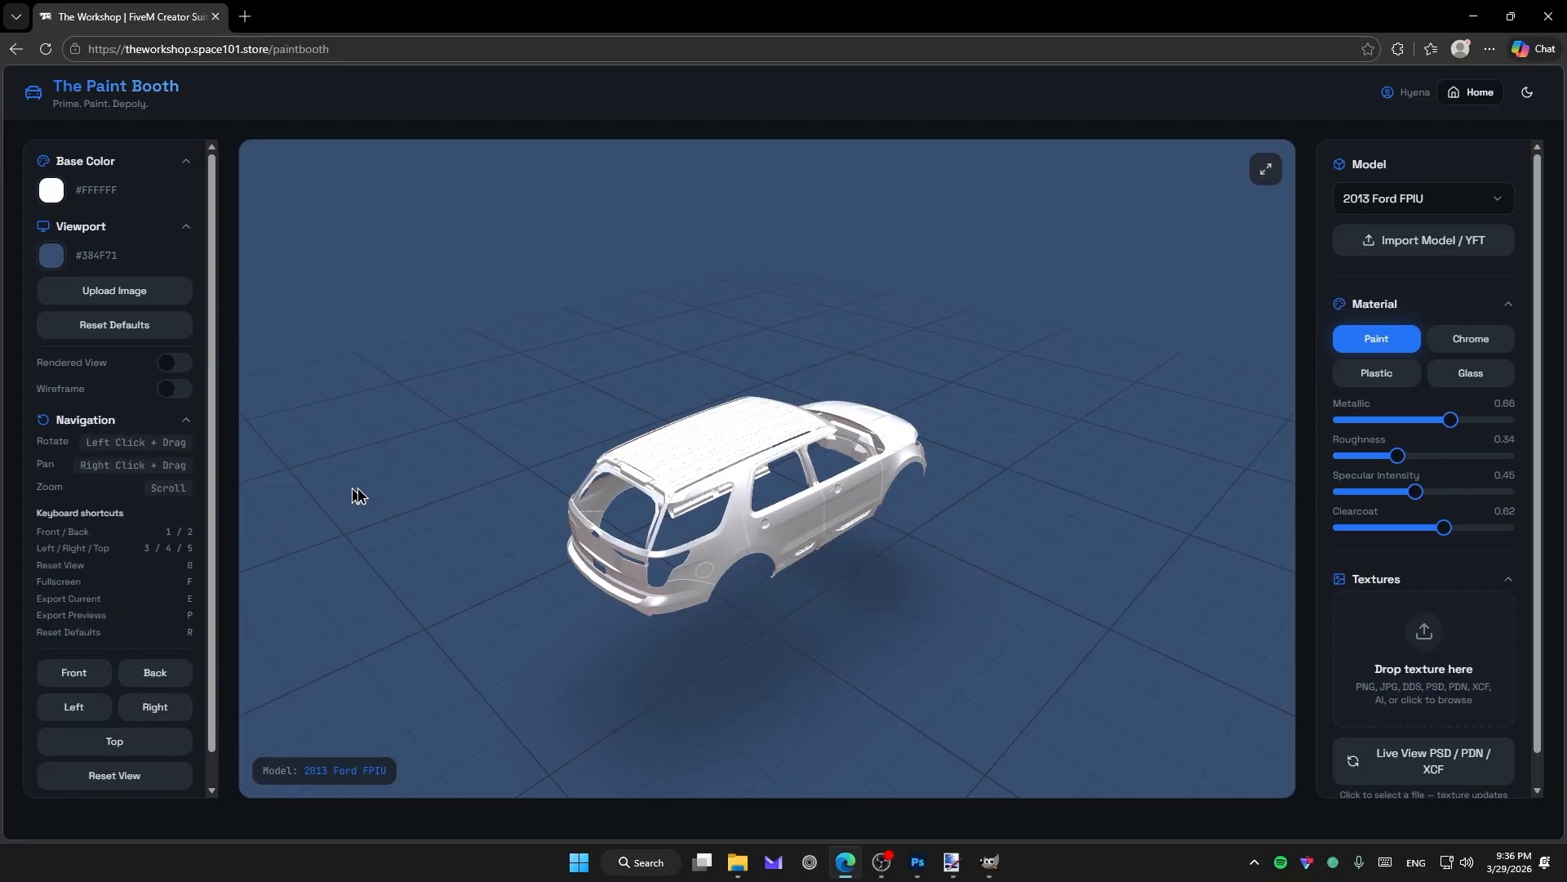
Orbit and zoom the viewport to show more of the car's side.
{"action": "scroll", "coordinate": [849, 536], "scroll_direction": "up", "scroll_amount": 4}
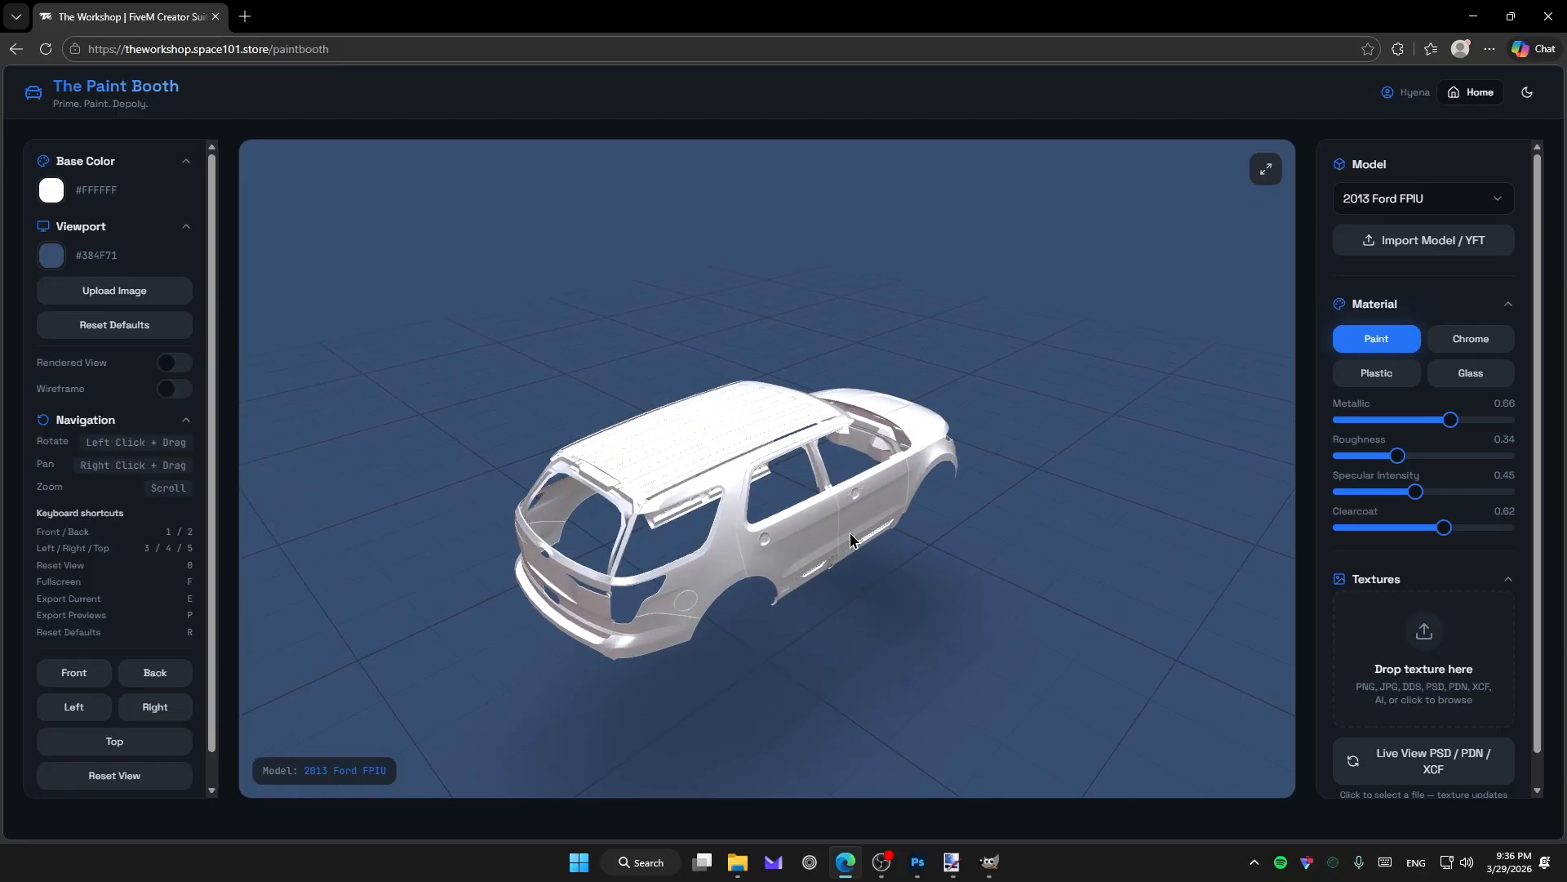
{"action": "scroll", "coordinate": [846, 537], "scroll_direction": "down", "scroll_amount": 6}
{"action": "left_click_drag", "start_coordinate": [835, 539], "coordinate": [633, 590]}
{"action": "scroll", "coordinate": [829, 546], "scroll_direction": "up", "scroll_amount": 6}
{"action": "scroll", "coordinate": [740, 624], "scroll_direction": "up", "scroll_amount": 8}
{"action": "scroll", "coordinate": [853, 423], "scroll_direction": "down", "scroll_amount": 8}
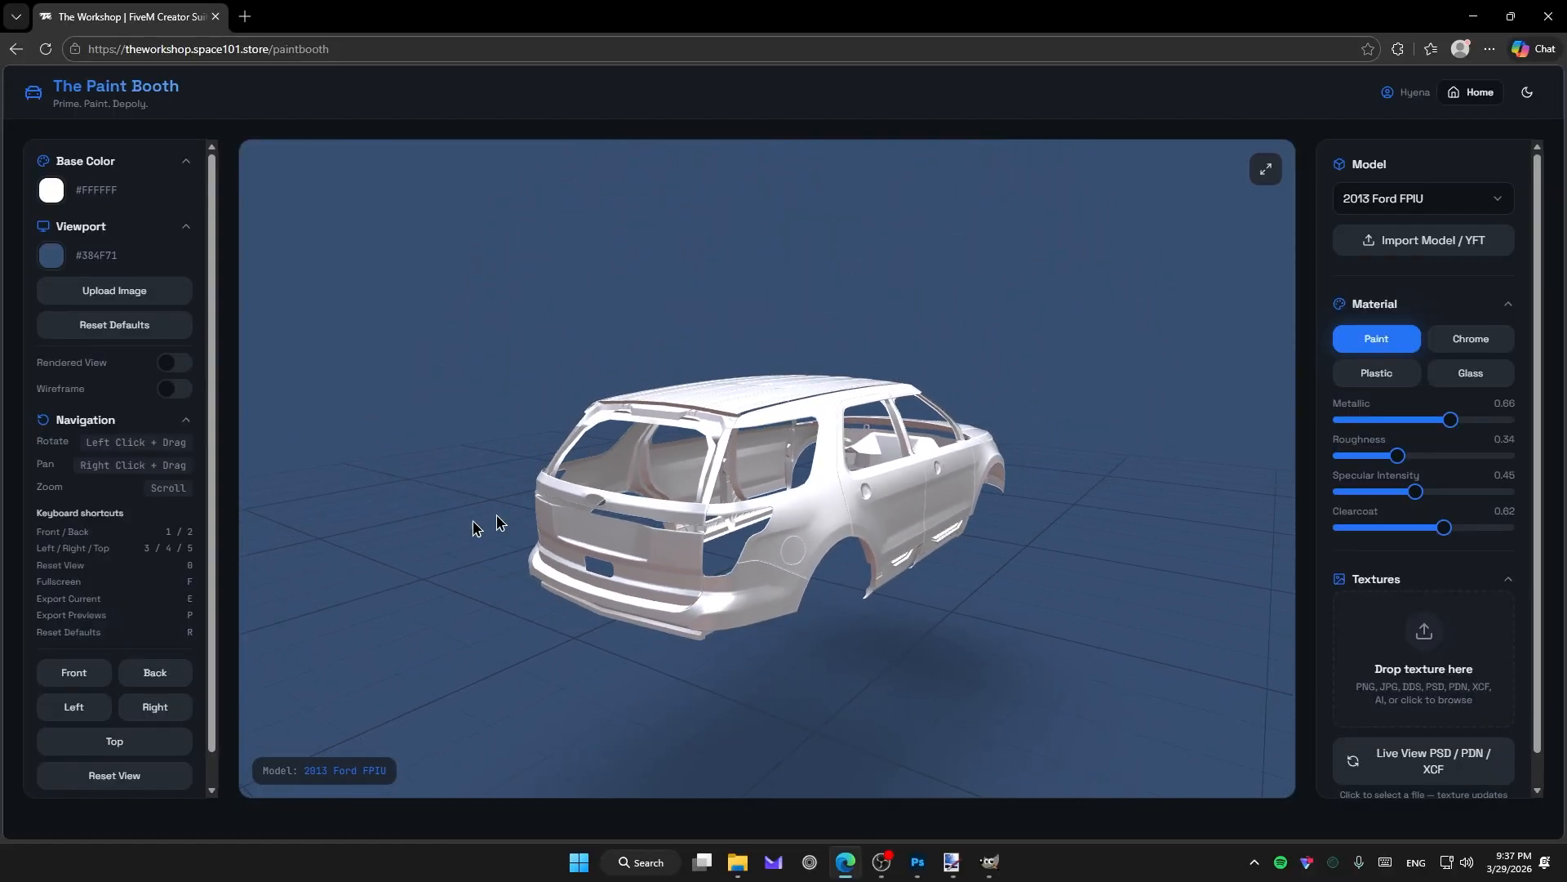
{"action": "scroll", "coordinate": [166, 574], "scroll_direction": "down", "scroll_amount": 1}
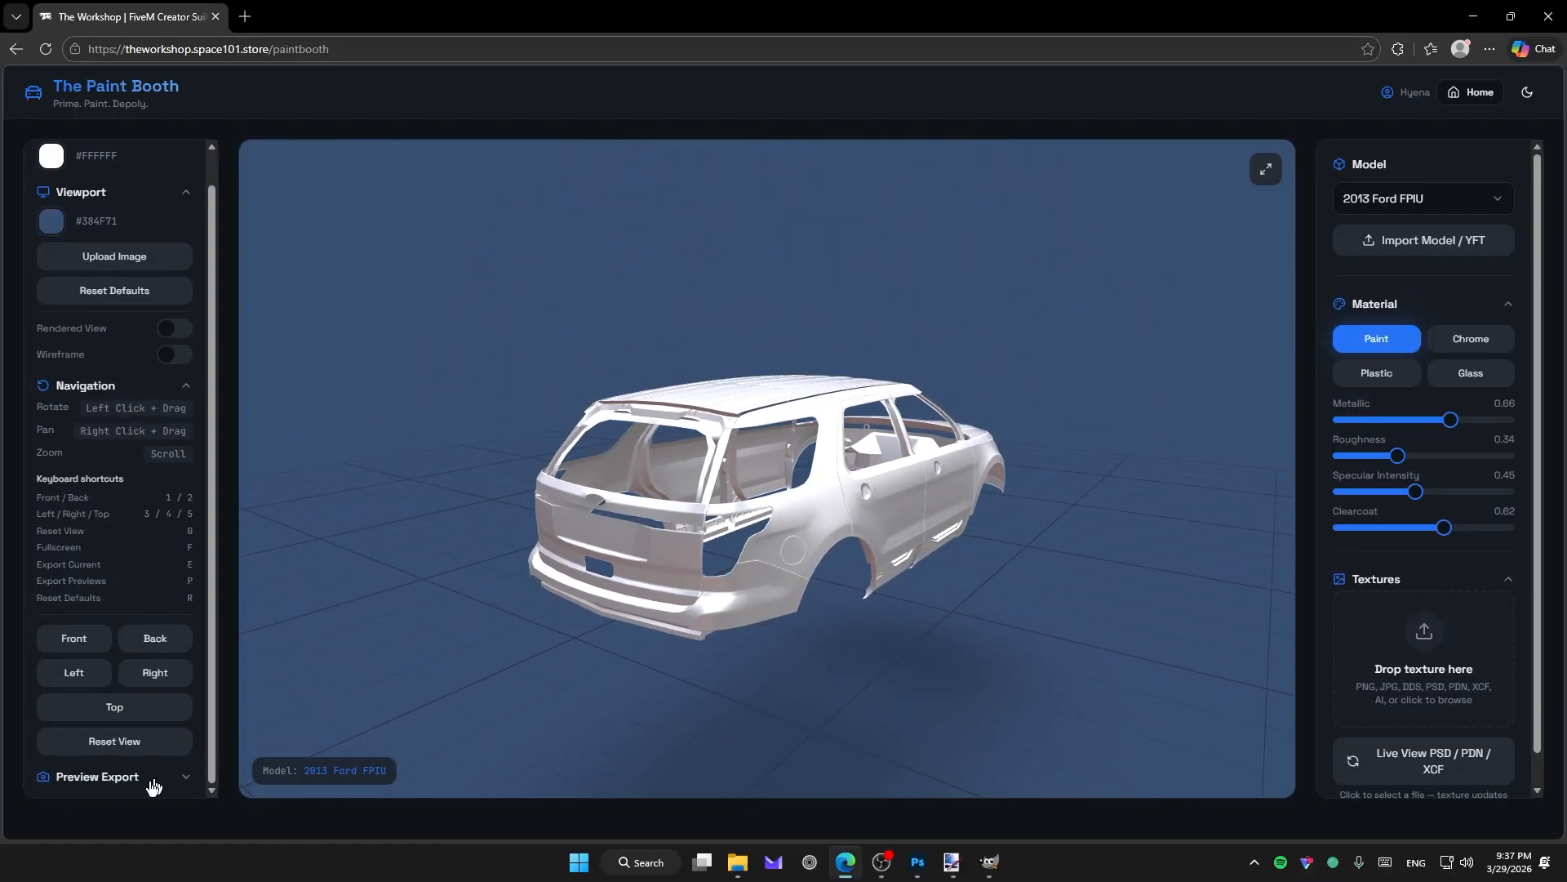
Cycle through Front, Back, Left, Right and Top views, then orbit closer to front-left.
{"action": "left_click", "coordinate": [79, 643]}
{"action": "left_click", "coordinate": [124, 646]}
{"action": "left_click", "coordinate": [86, 674]}
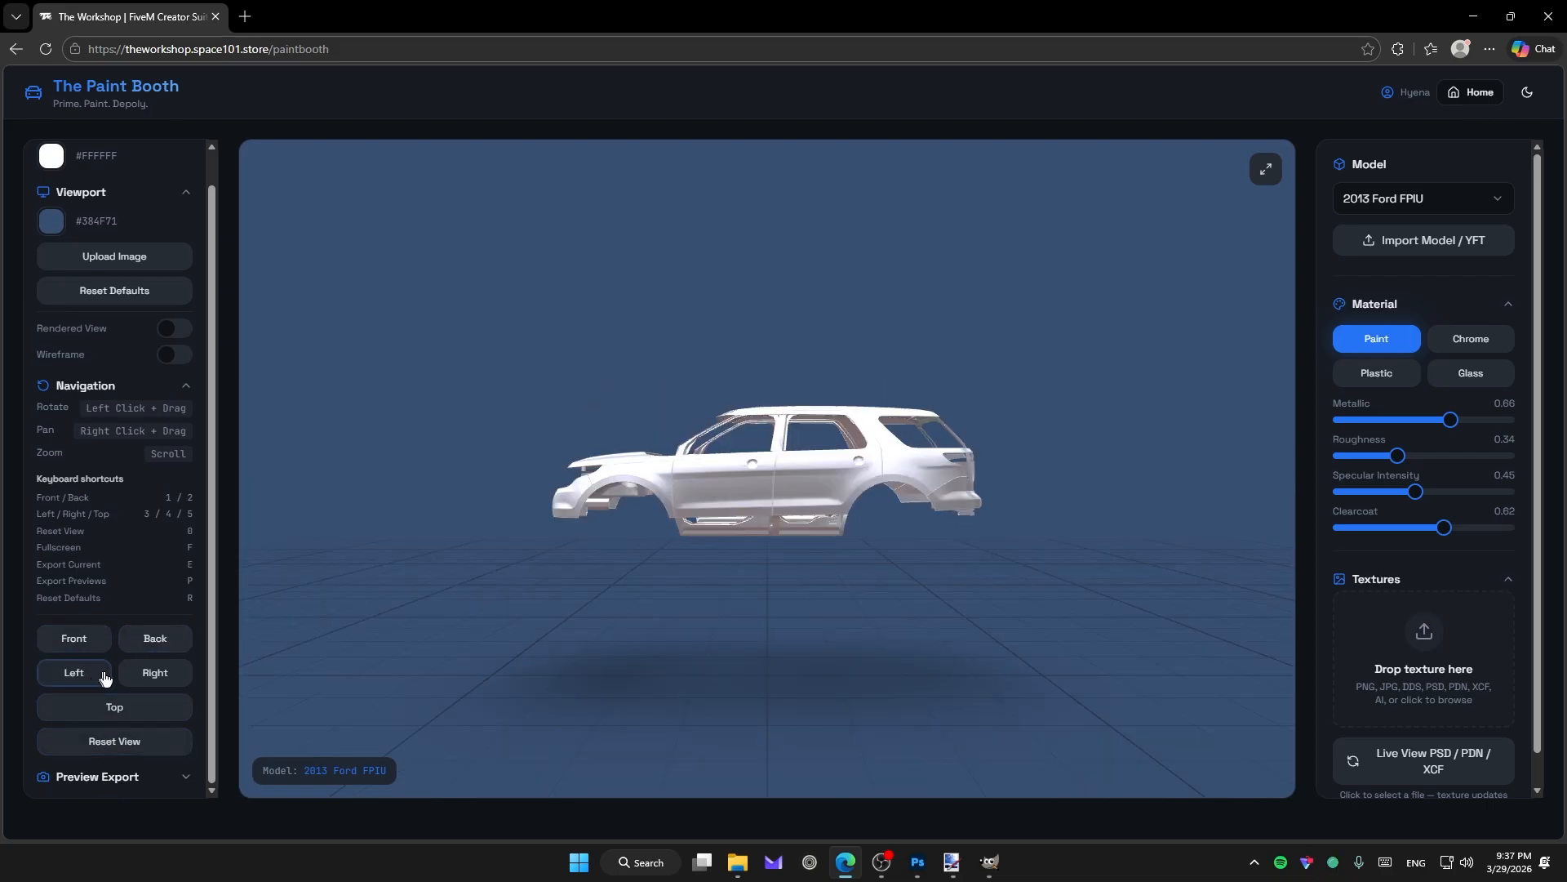
{"action": "left_click", "coordinate": [142, 680]}
{"action": "left_click", "coordinate": [135, 708]}
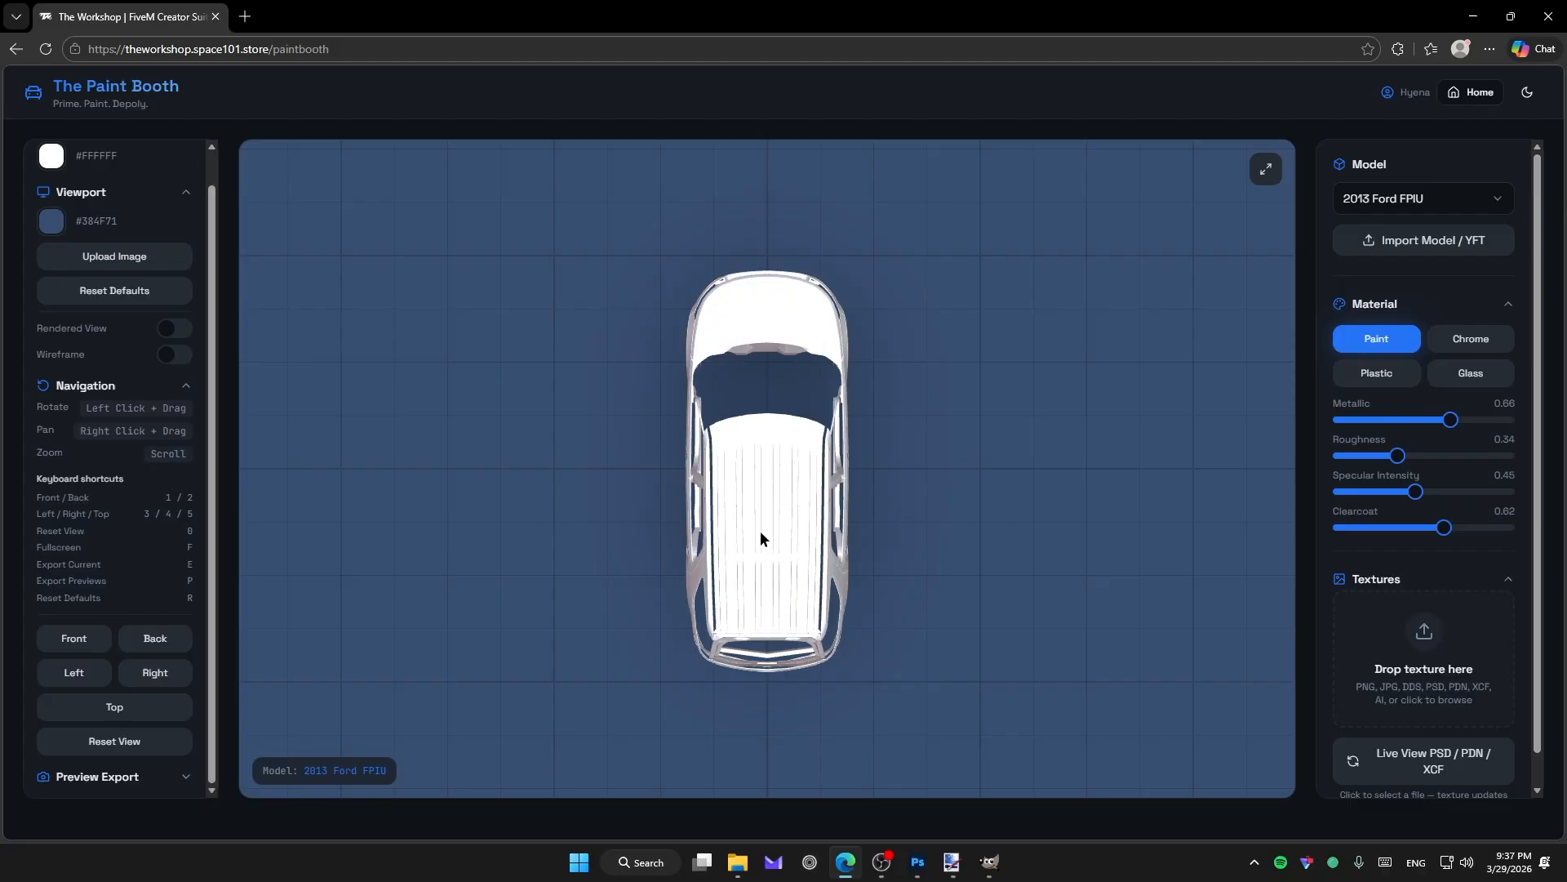
{"action": "left_click_drag", "start_coordinate": [760, 534], "coordinate": [1027, 453]}
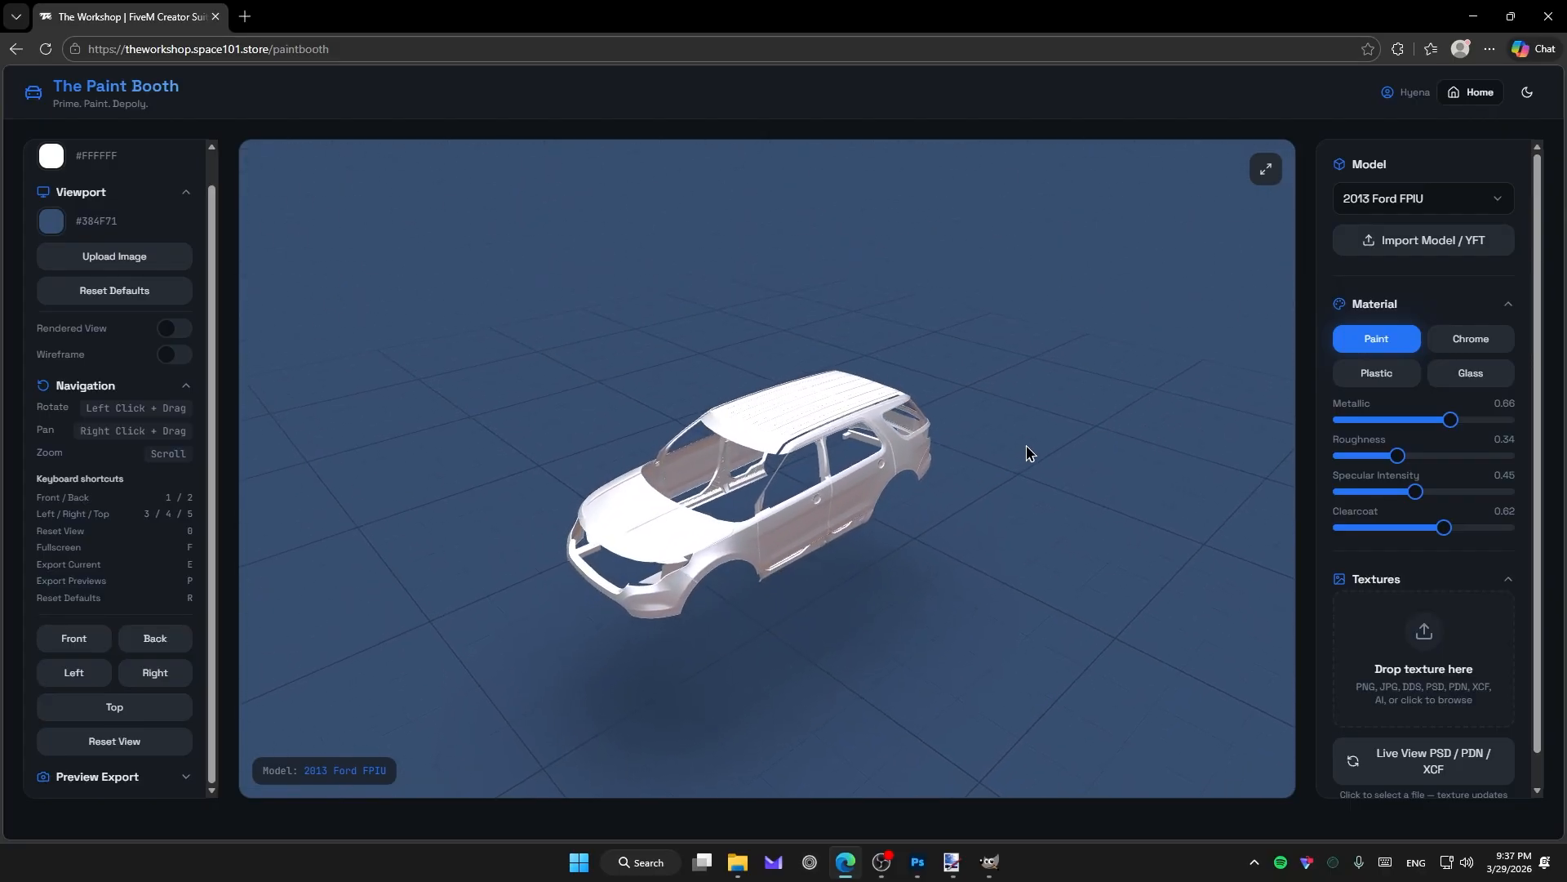
{"action": "scroll", "coordinate": [743, 602], "scroll_direction": "up", "scroll_amount": 5}
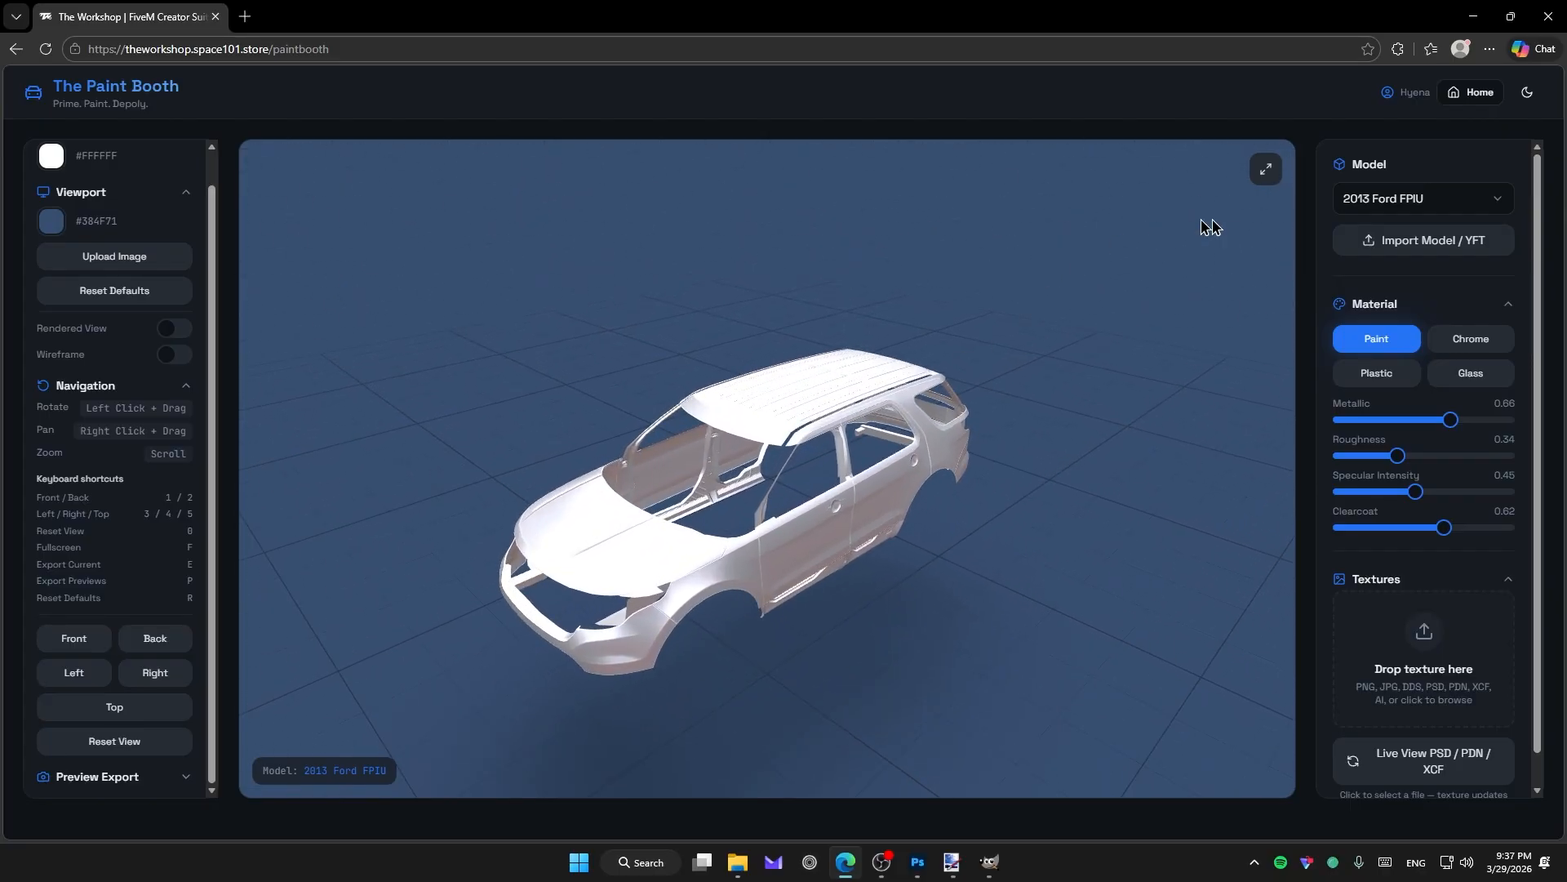
Browse the list of available vehicle models without changing the model.
{"action": "left_click", "coordinate": [1480, 214]}
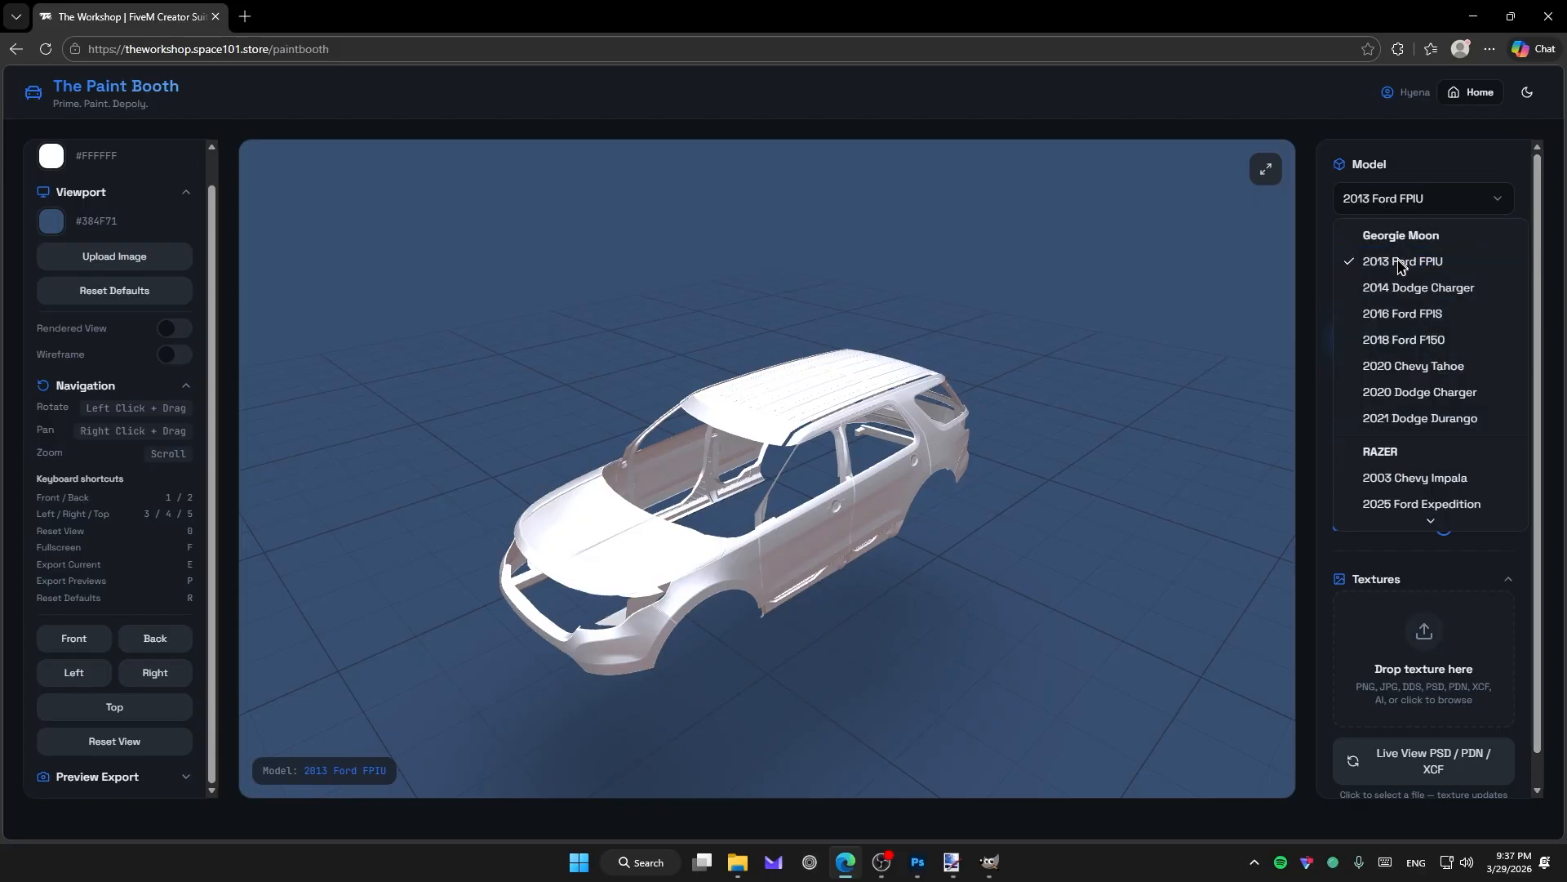
{"action": "scroll", "coordinate": [1435, 406], "scroll_direction": "down", "scroll_amount": 5}
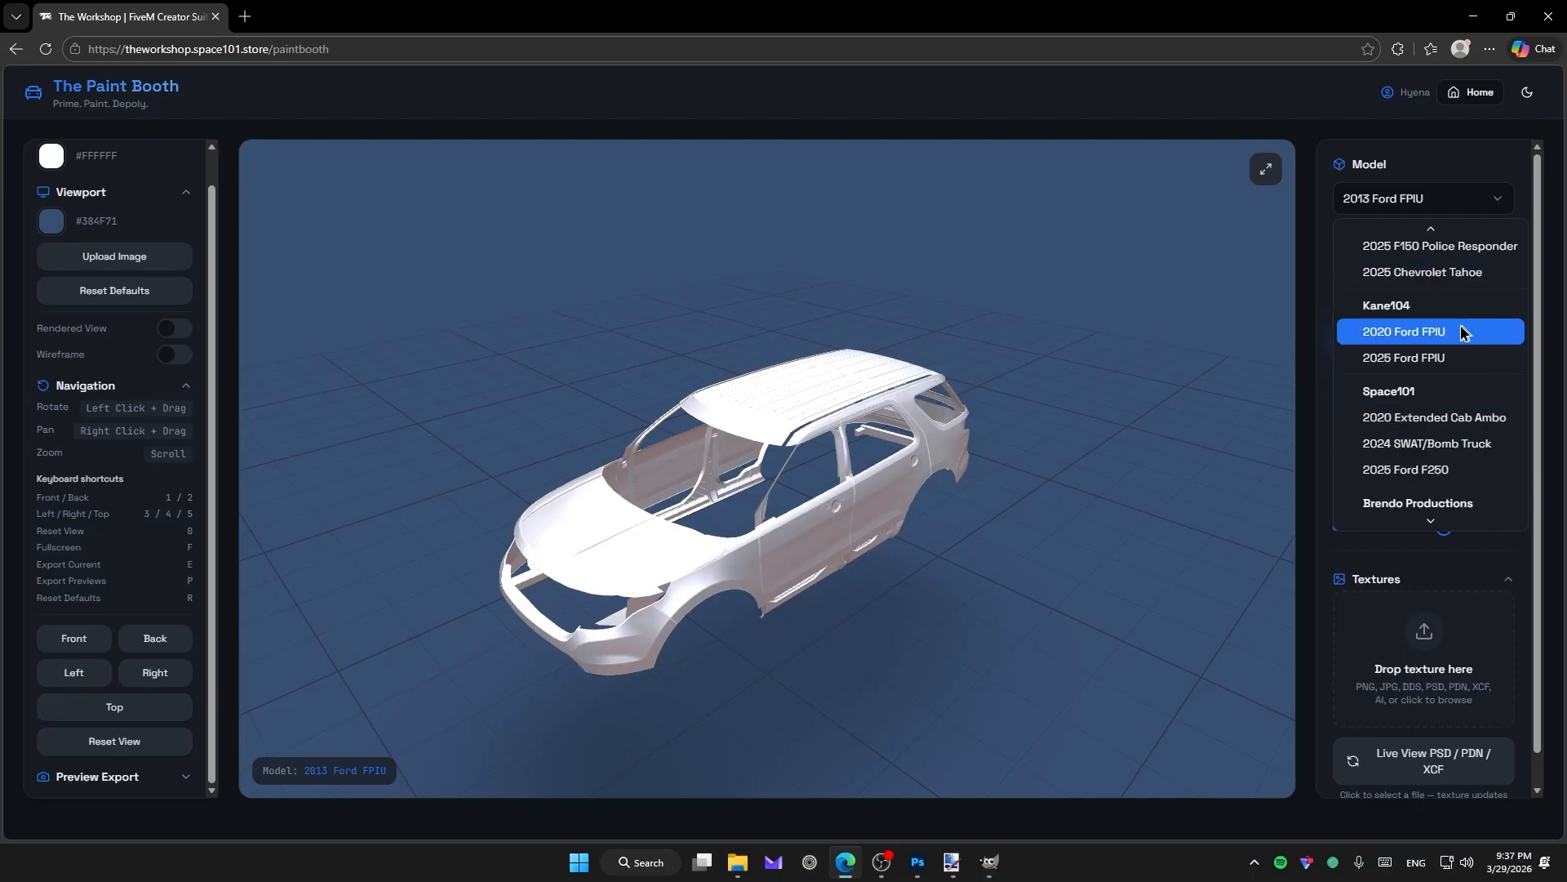
{"action": "scroll", "coordinate": [1486, 417], "scroll_direction": "down", "scroll_amount": 1}
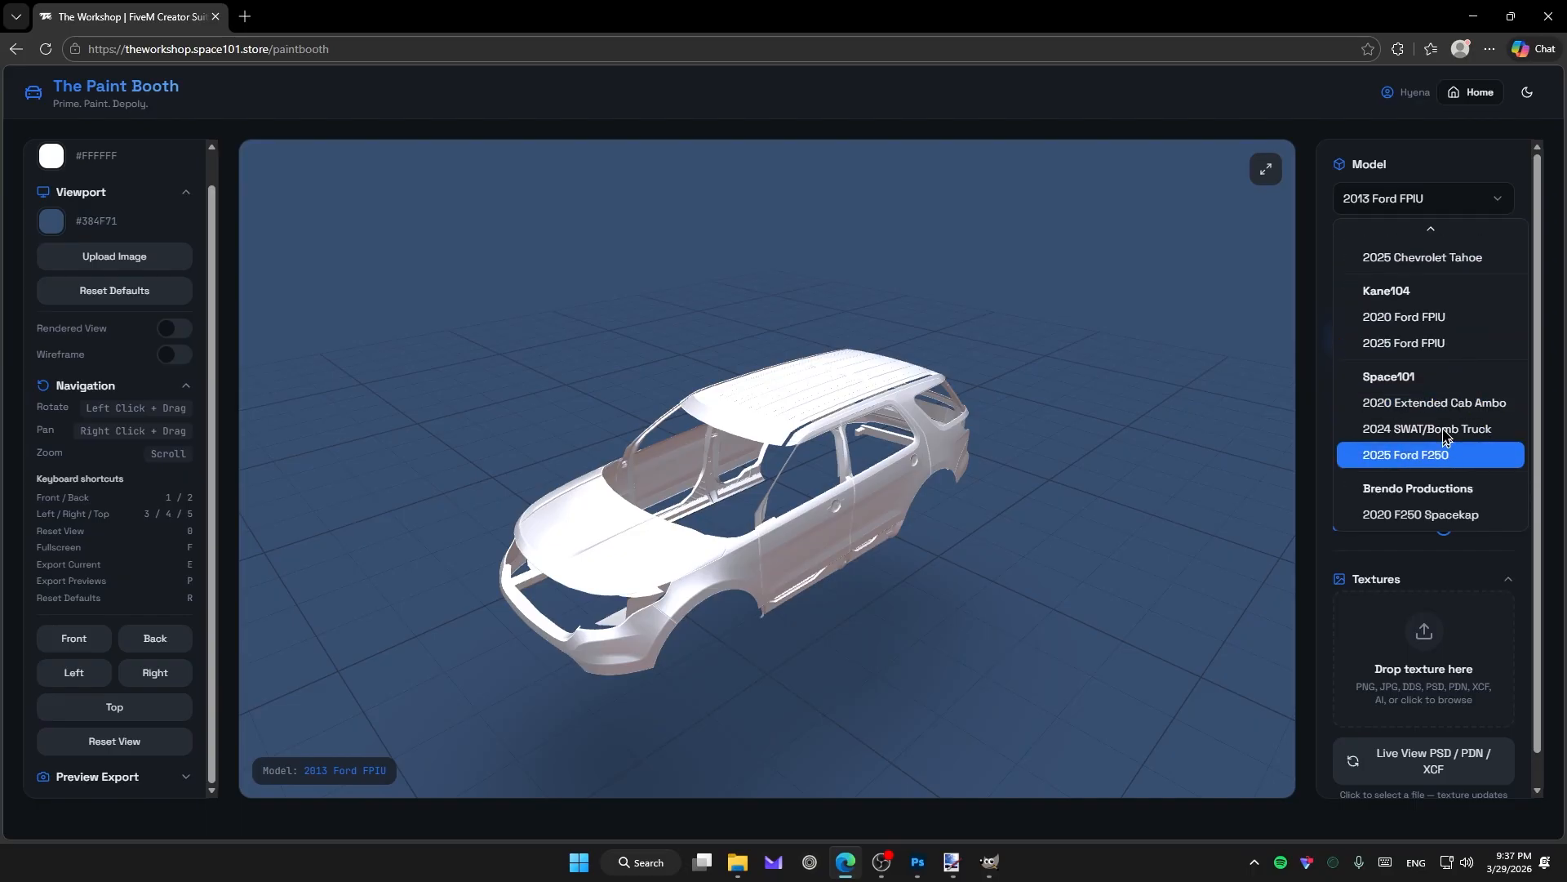
{"action": "key", "text": "Escape"}
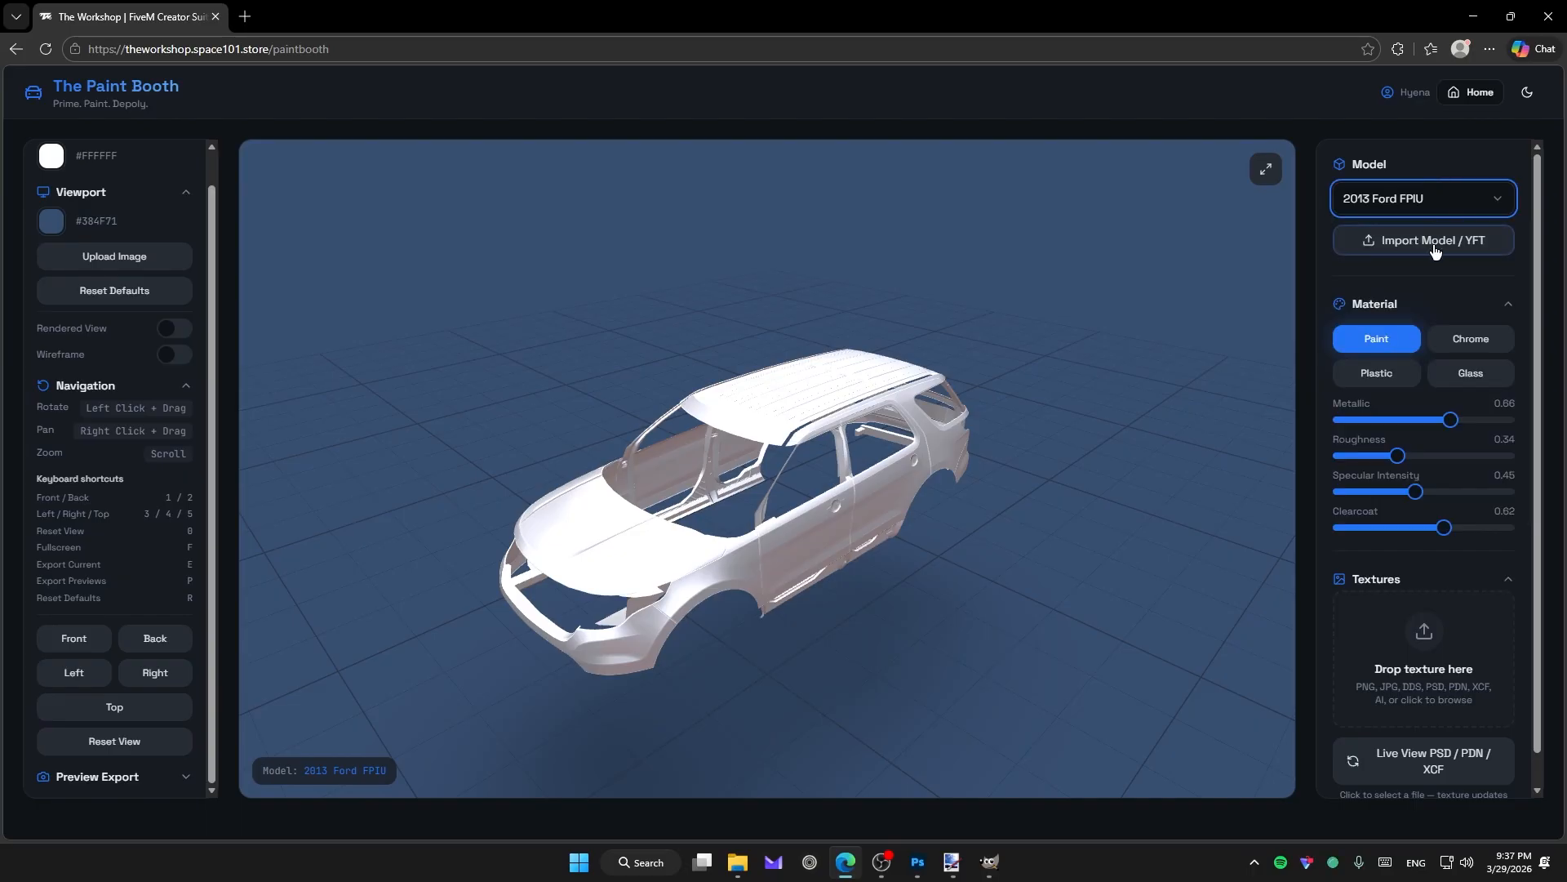
Import a model file, navigating to the Charger RB - Amber stream folder and choosing 18charger21tr_hi.yft.
{"action": "left_click", "coordinate": [1435, 250]}
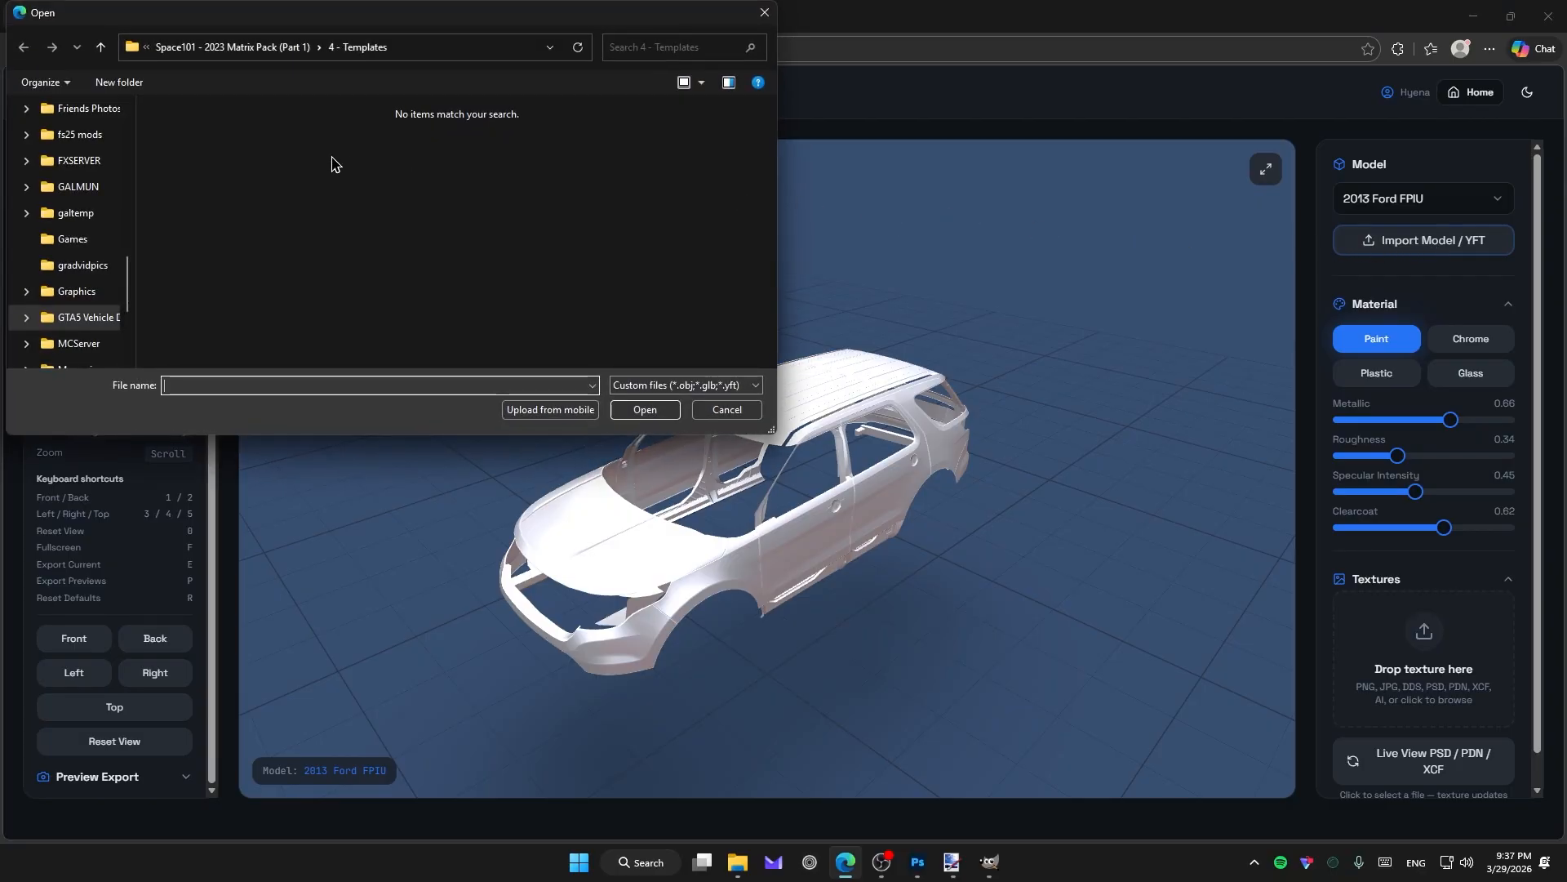
{"action": "left_click", "coordinate": [278, 47]}
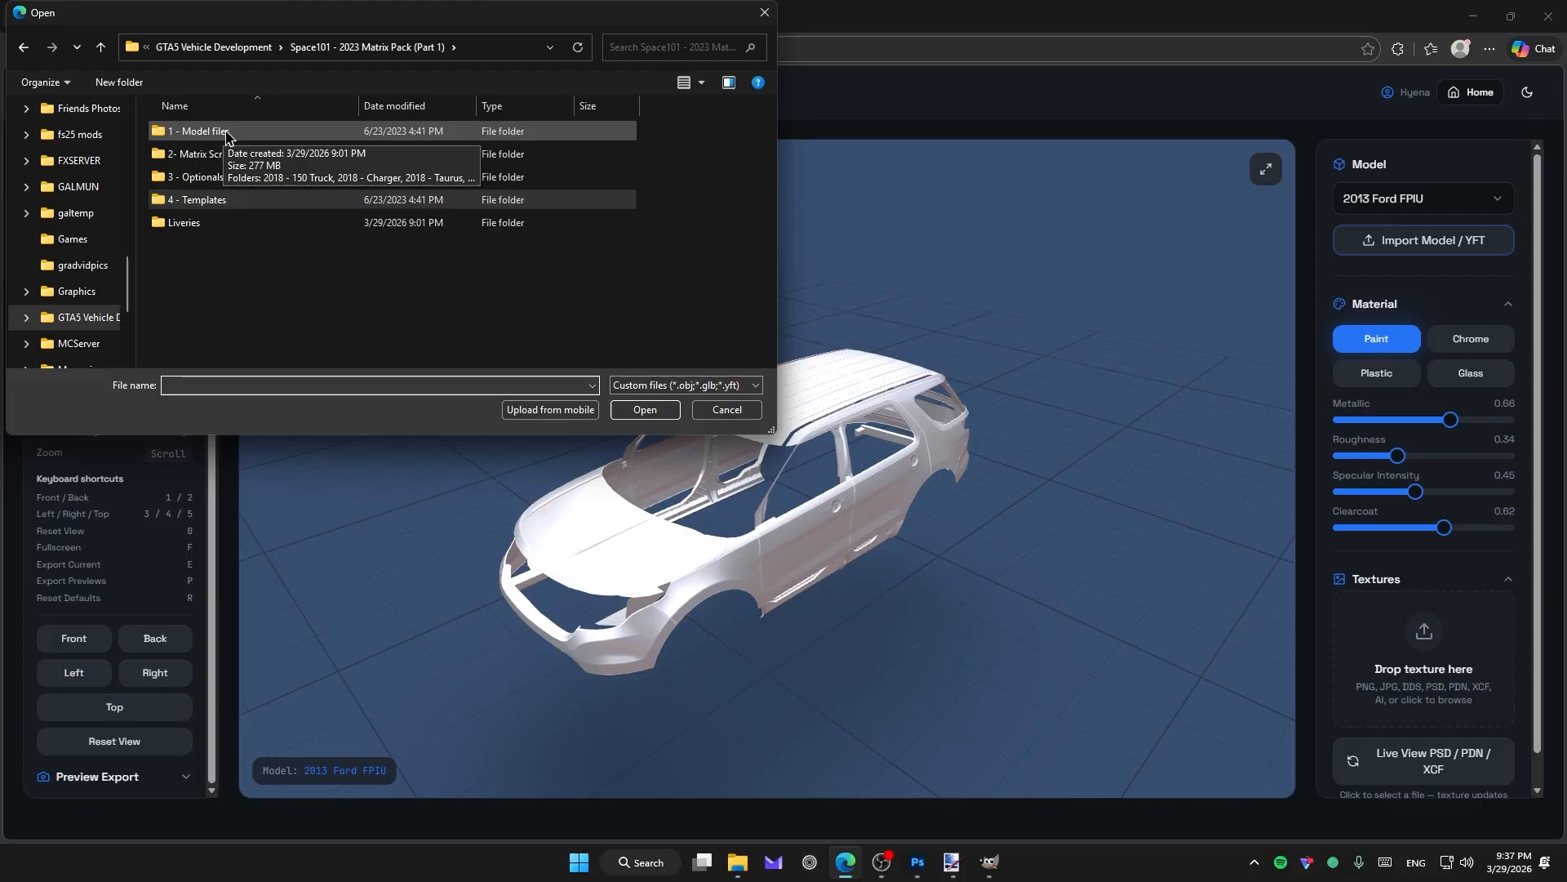
{"action": "left_click", "coordinate": [226, 136]}
{"action": "double_click", "coordinate": [227, 133]}
{"action": "double_click", "coordinate": [232, 176]}
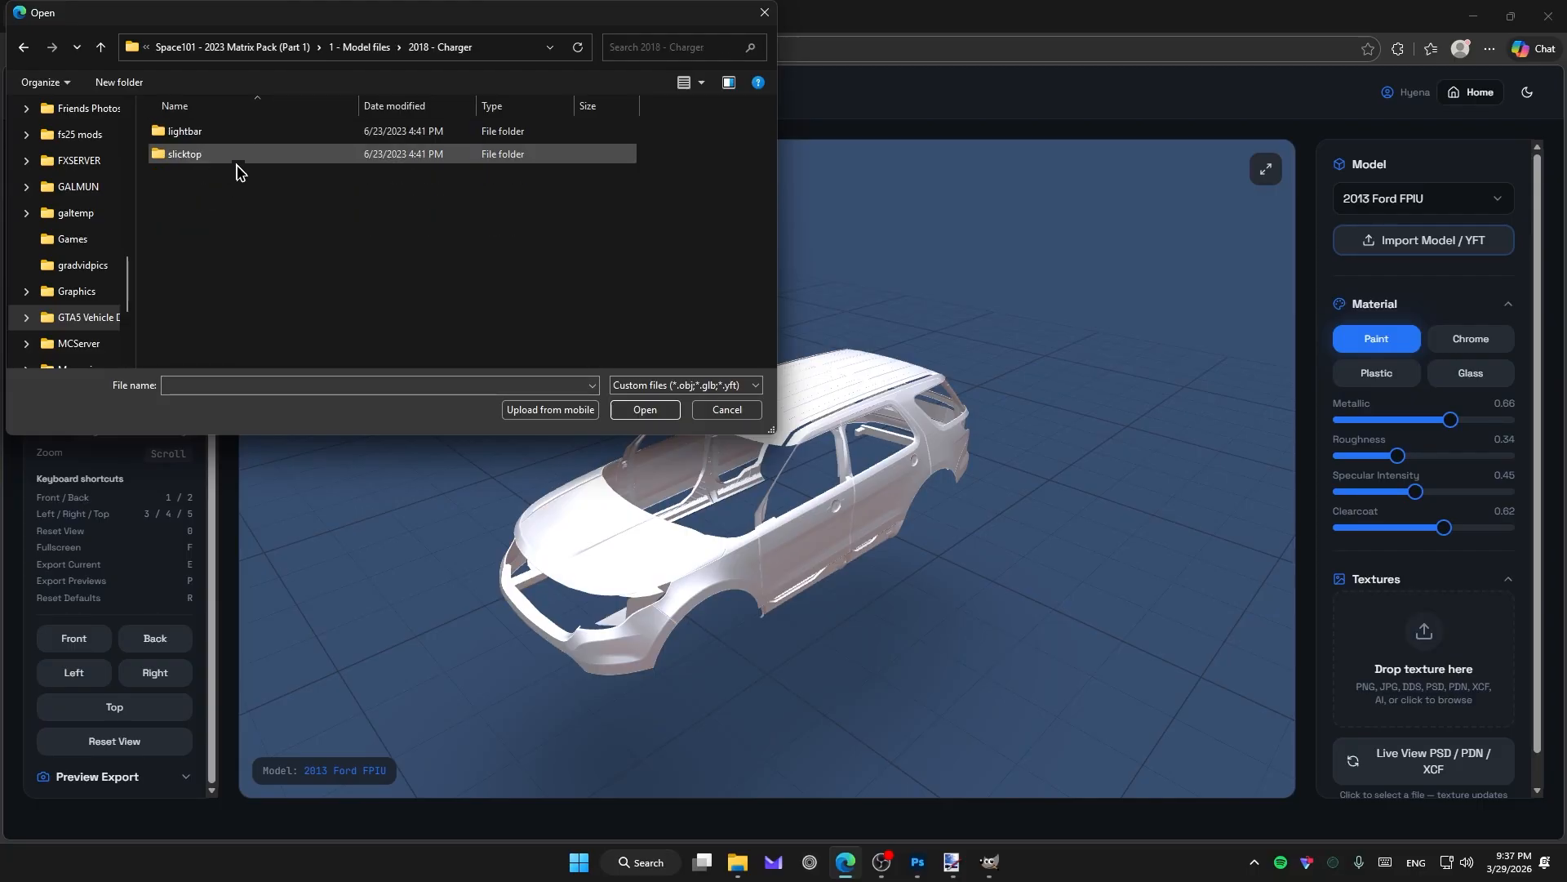
{"action": "double_click", "coordinate": [230, 136]}
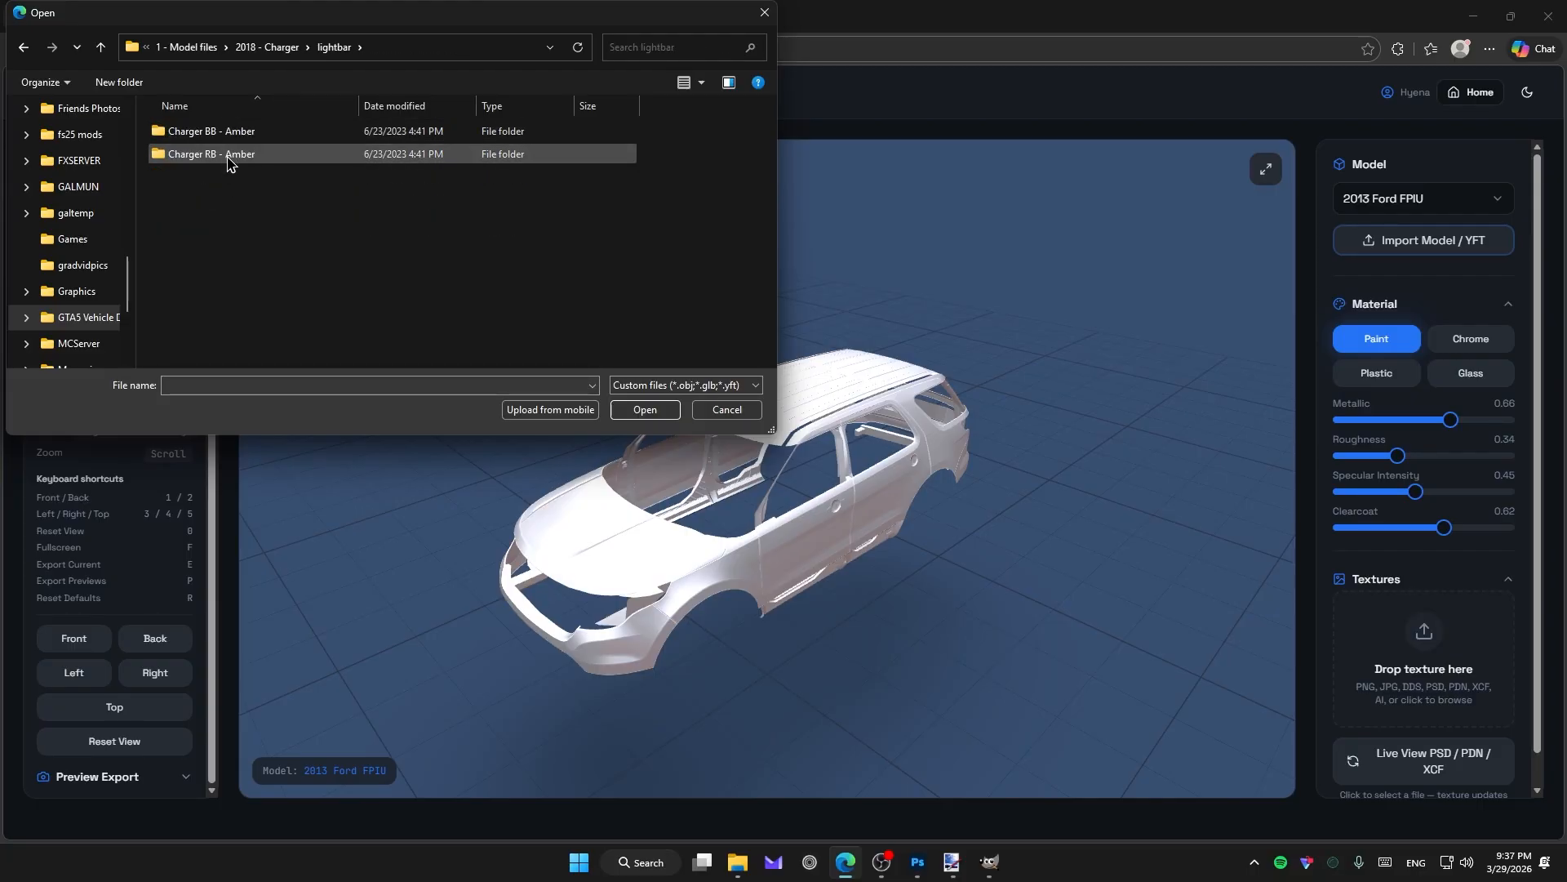
{"action": "double_click", "coordinate": [229, 156]}
{"action": "double_click", "coordinate": [226, 136]}
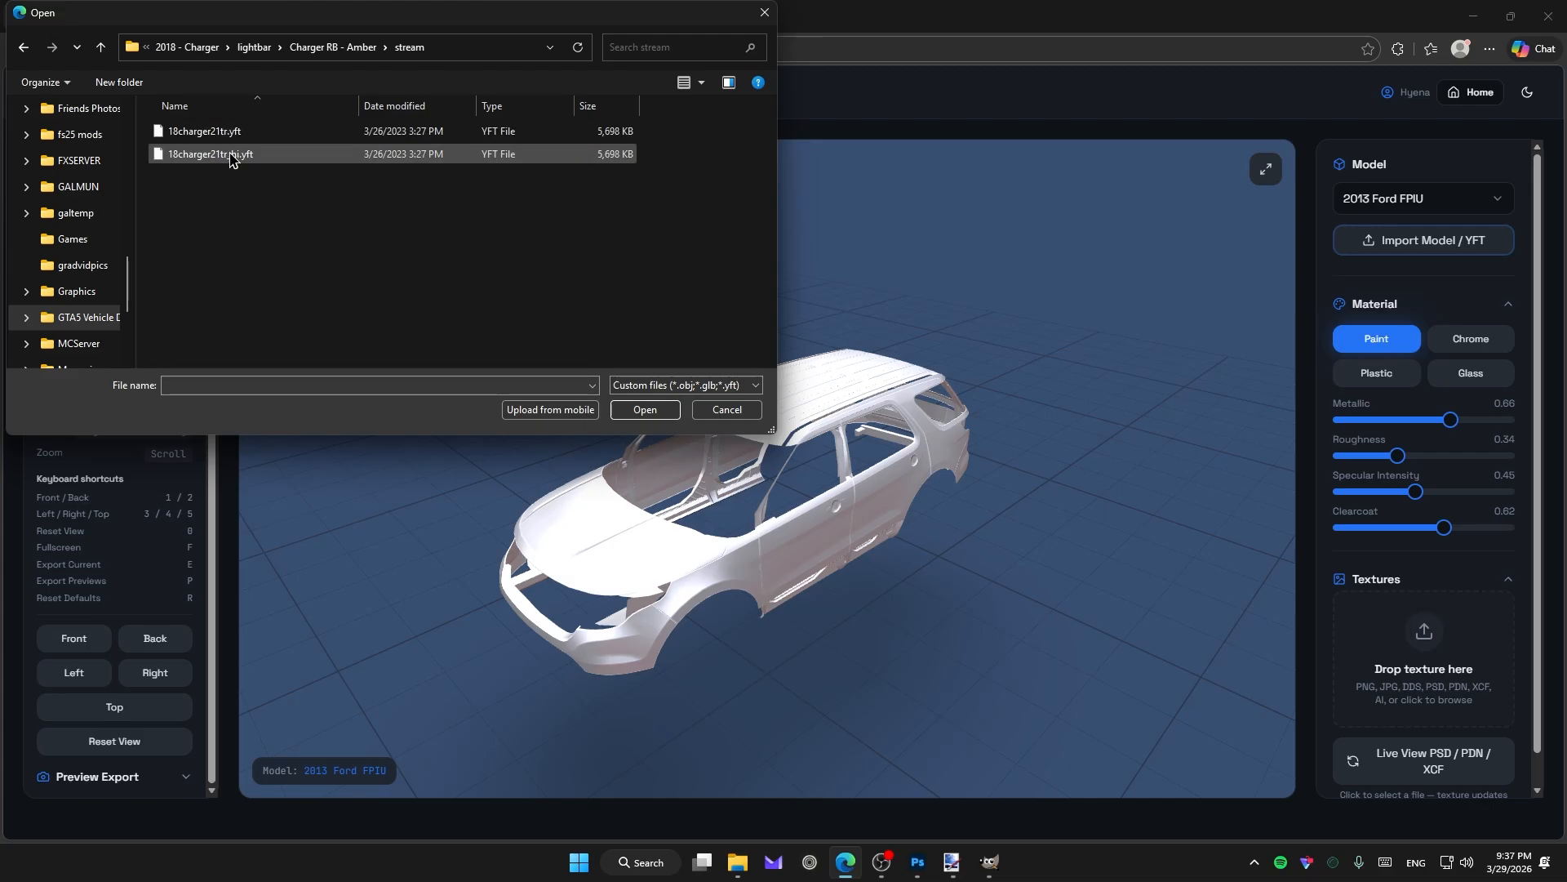
{"action": "left_click", "coordinate": [231, 156]}
{"action": "left_click", "coordinate": [418, 216]}
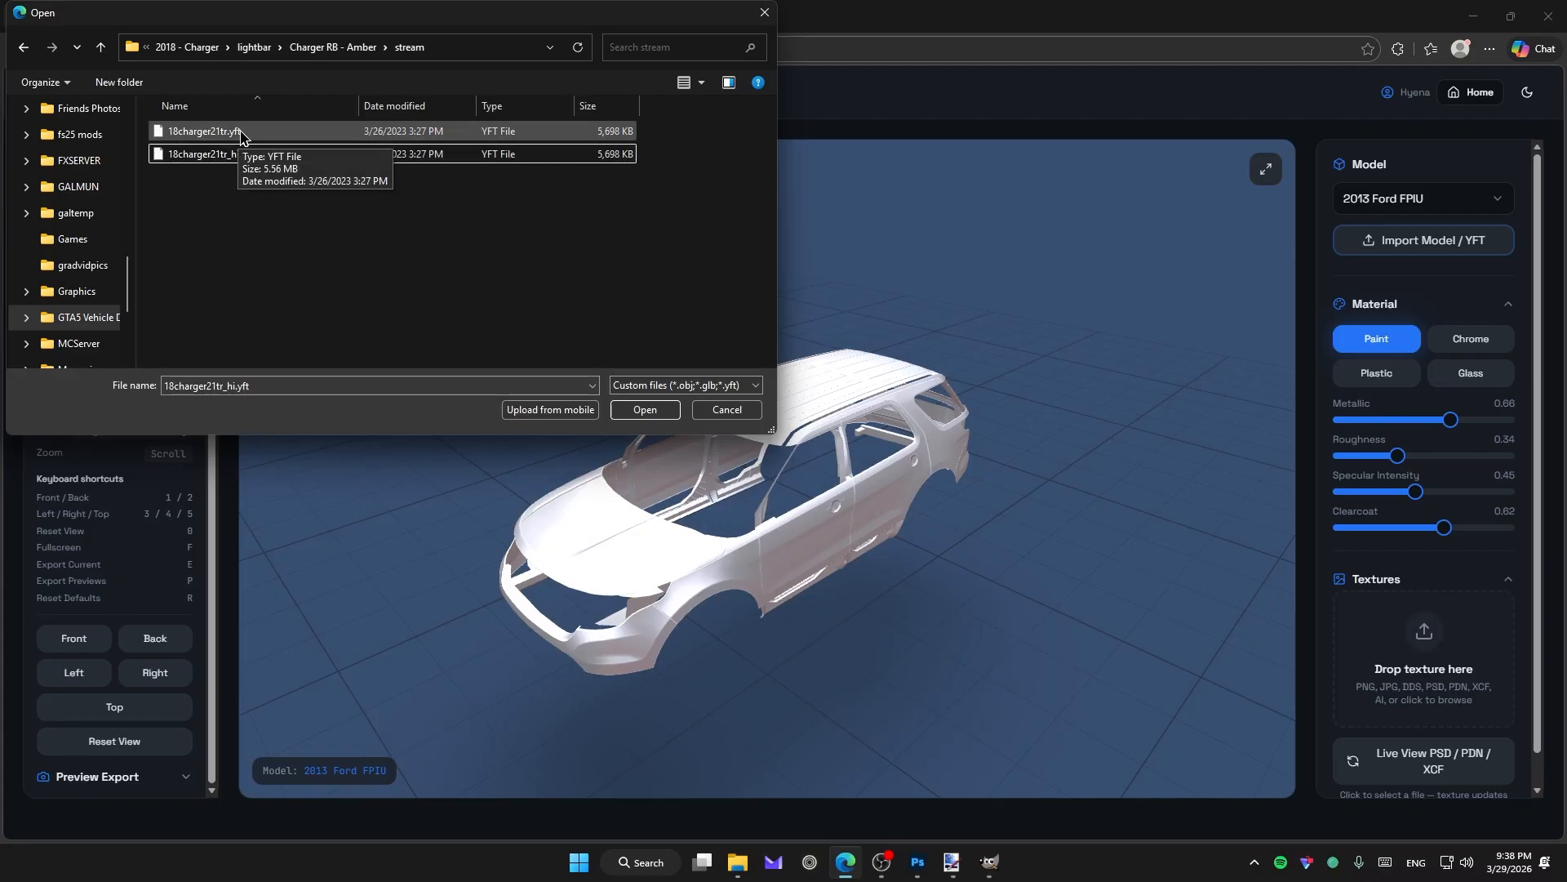
Import 18charger21tr_hi.yft, orbit it, and toggle Enable exterior only on and back off.
{"action": "double_click", "coordinate": [250, 155]}
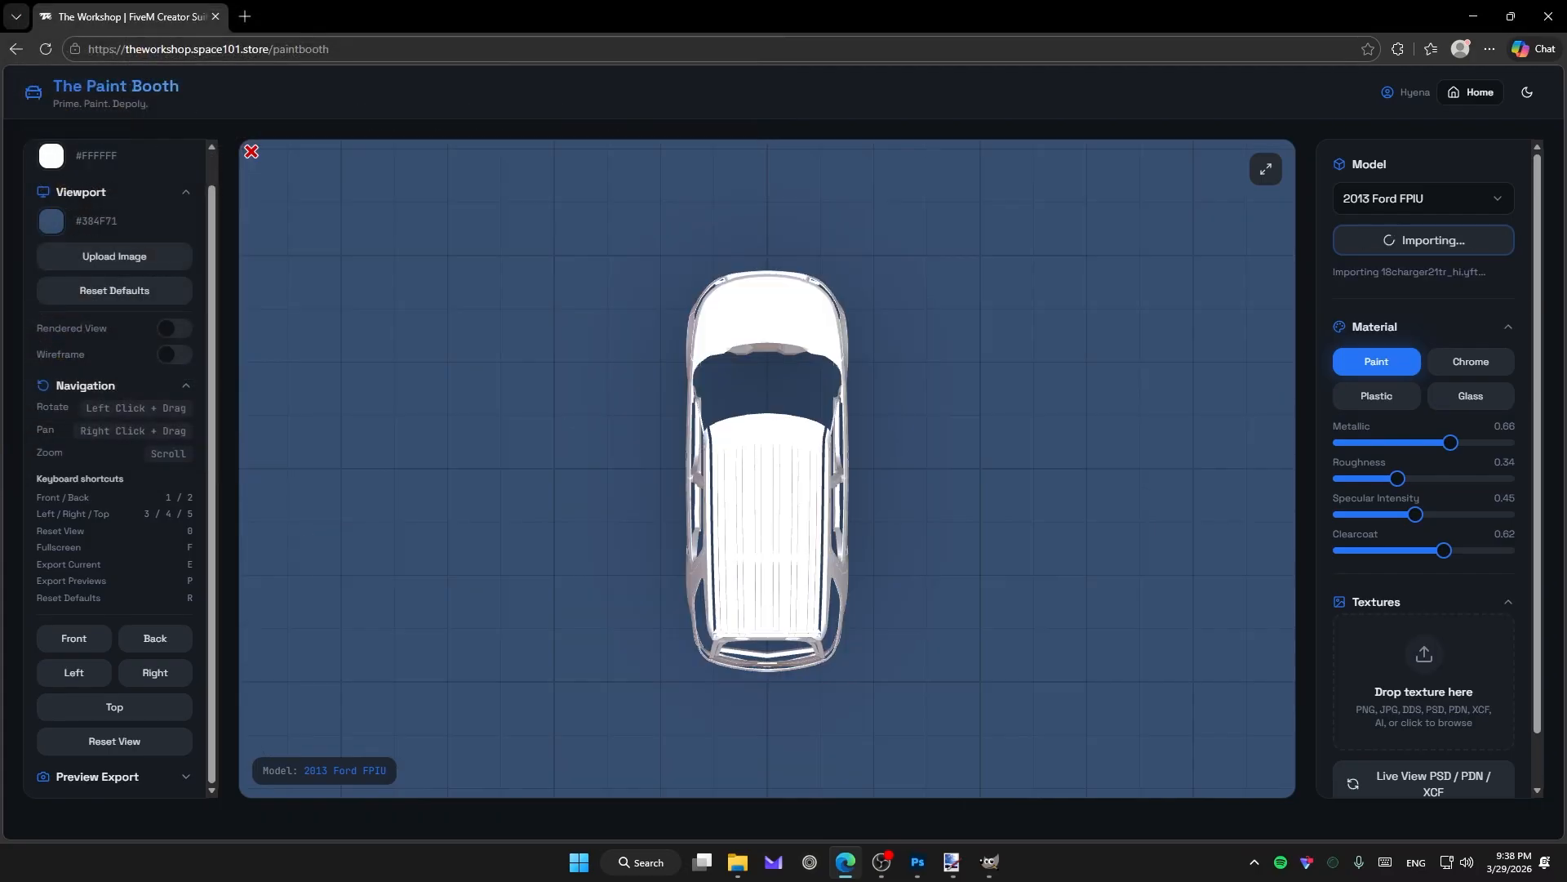
{"action": "left_click_drag", "start_coordinate": [1049, 555], "coordinate": [972, 587]}
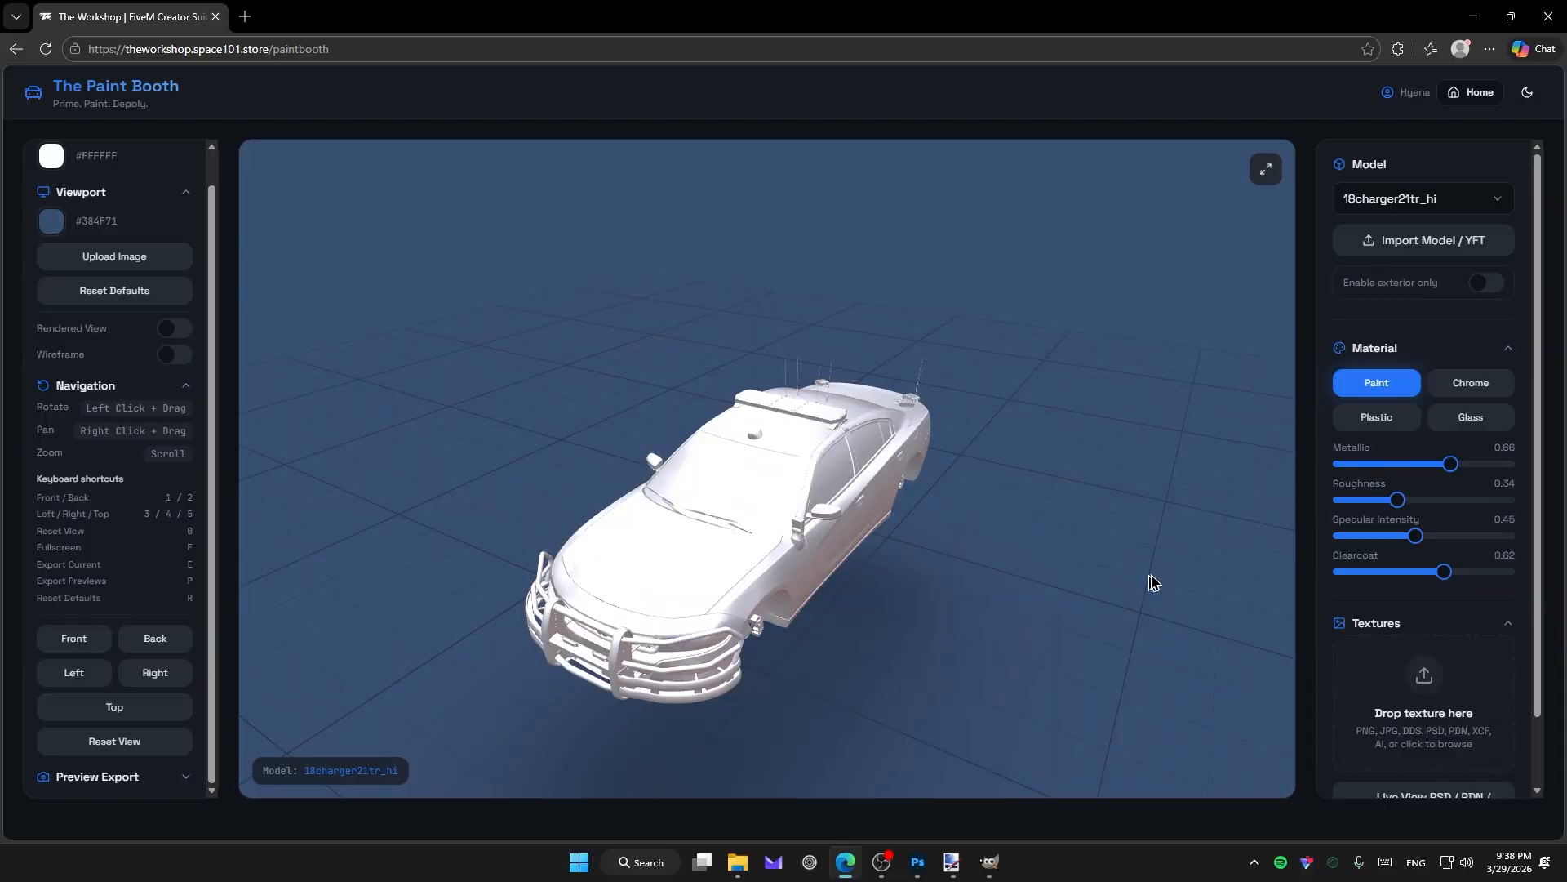
{"action": "left_click", "coordinate": [1479, 283]}
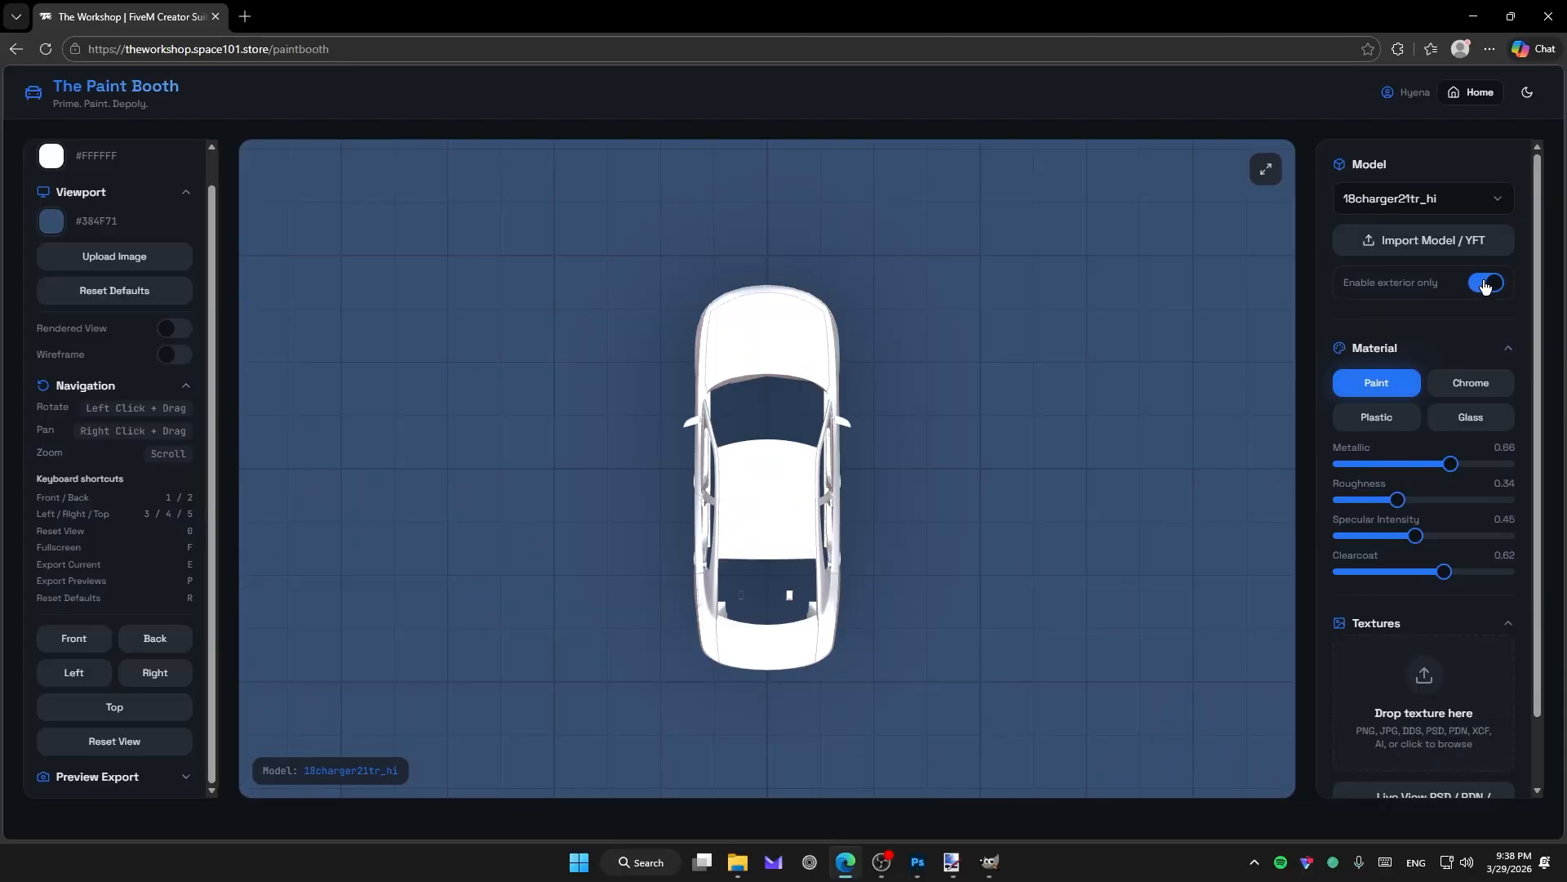
{"action": "left_click_drag", "start_coordinate": [867, 570], "coordinate": [734, 578]}
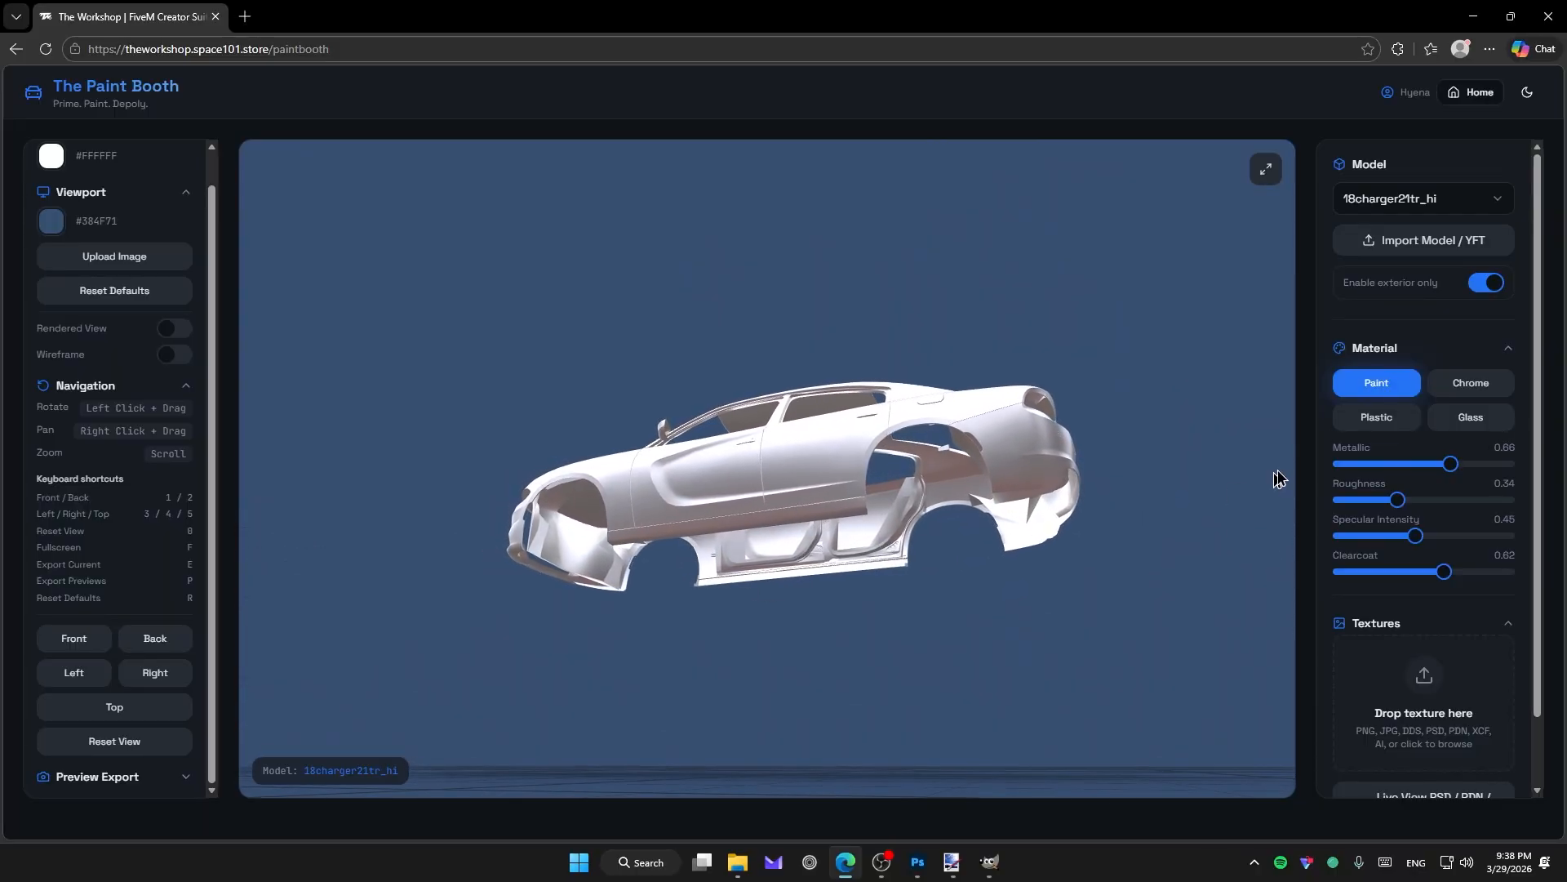
{"action": "left_click", "coordinate": [1487, 288]}
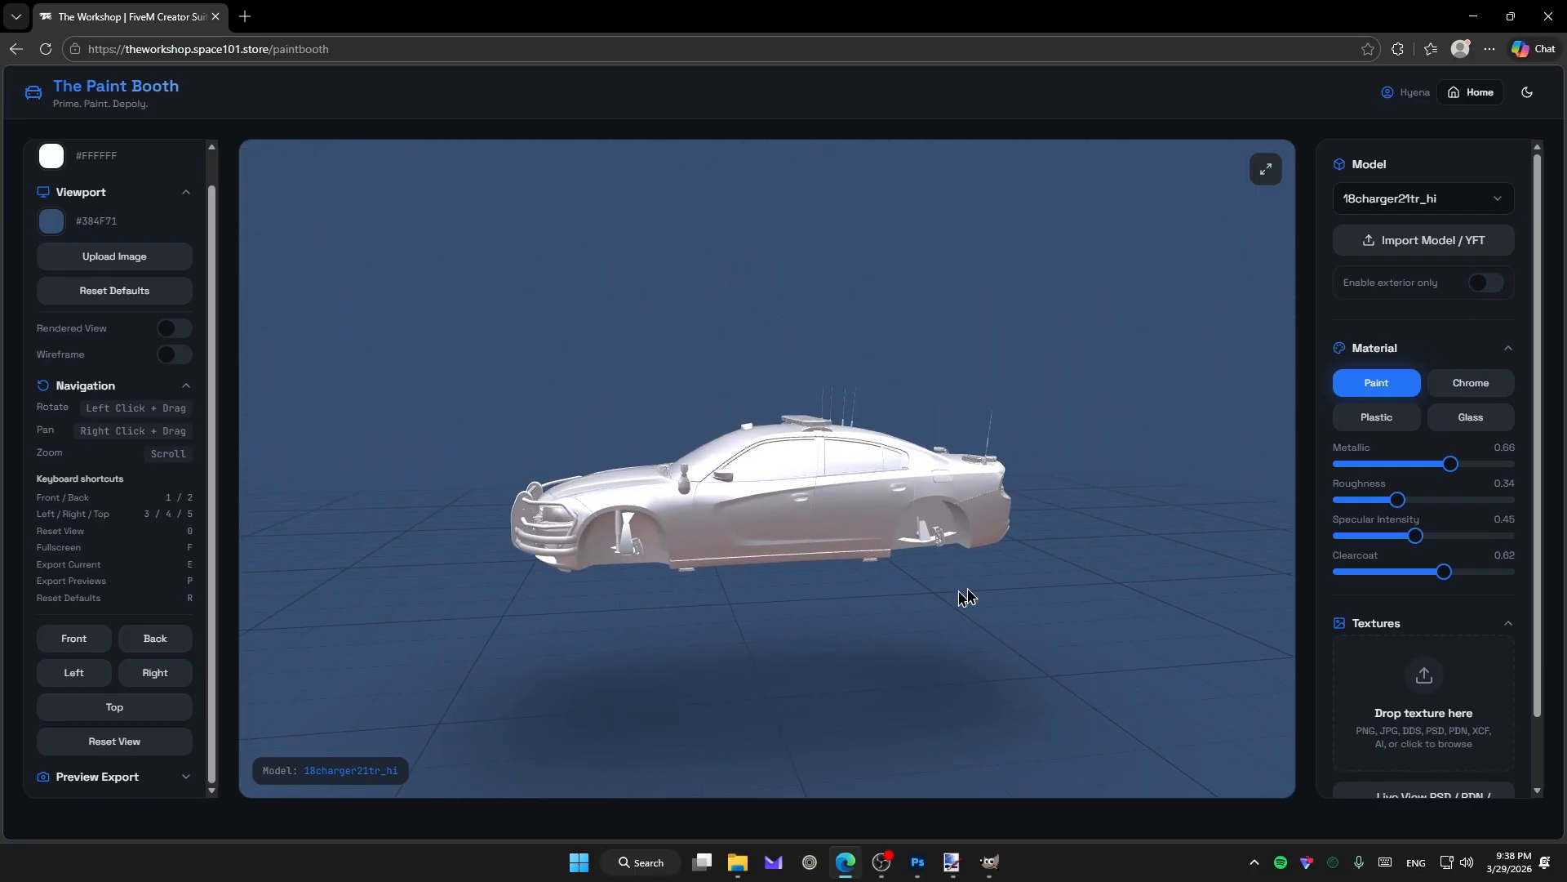
Try the Chrome, Plastic and Glass materials, then return to Paint.
{"action": "left_click", "coordinate": [1456, 383]}
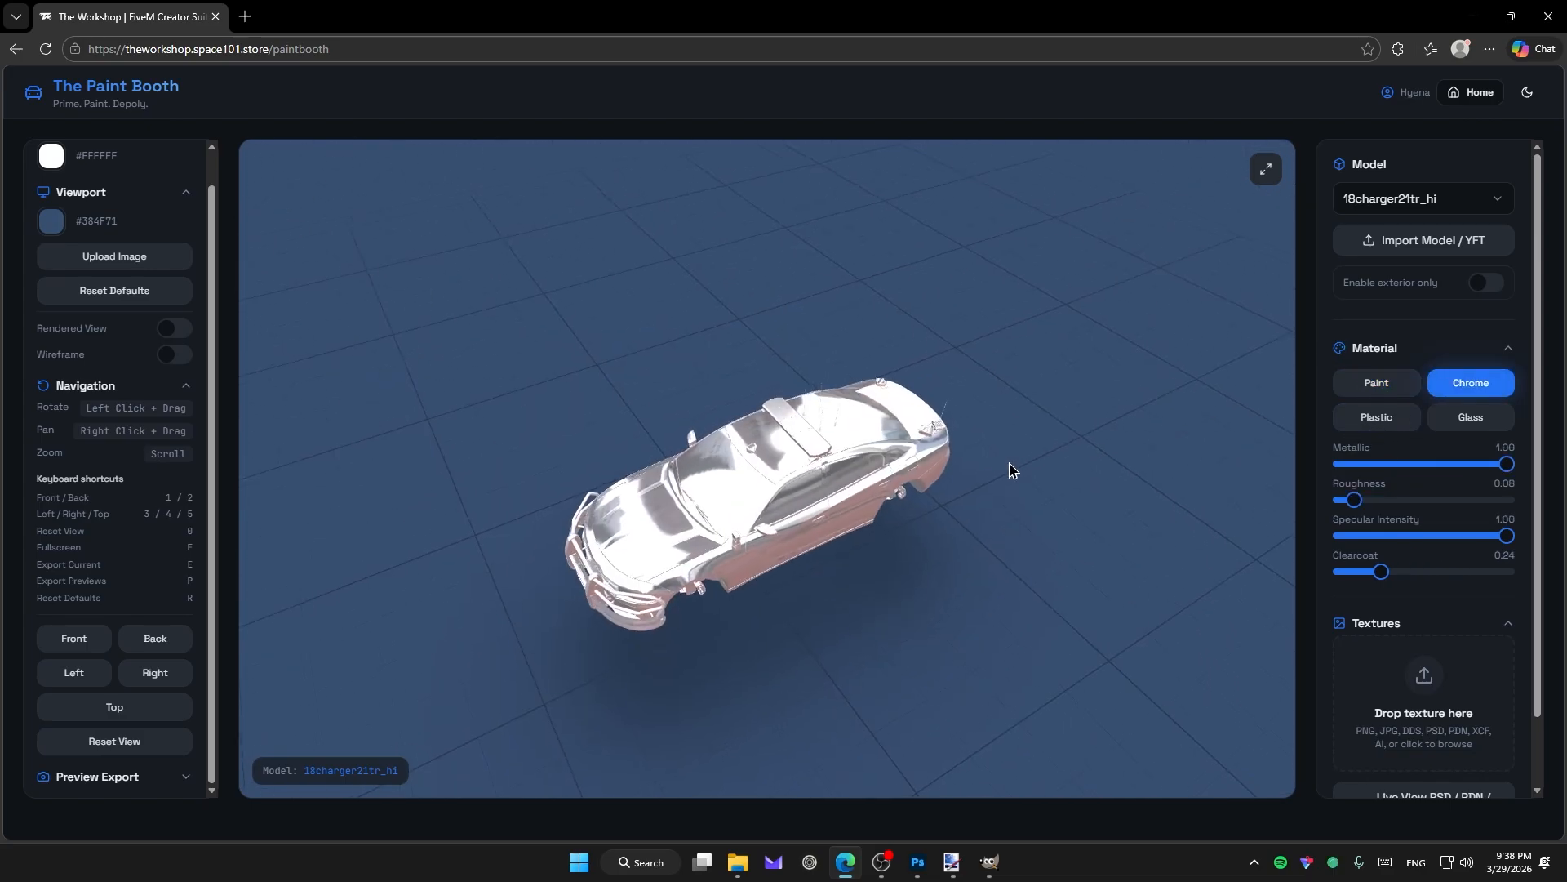
{"action": "left_click", "coordinate": [1378, 418]}
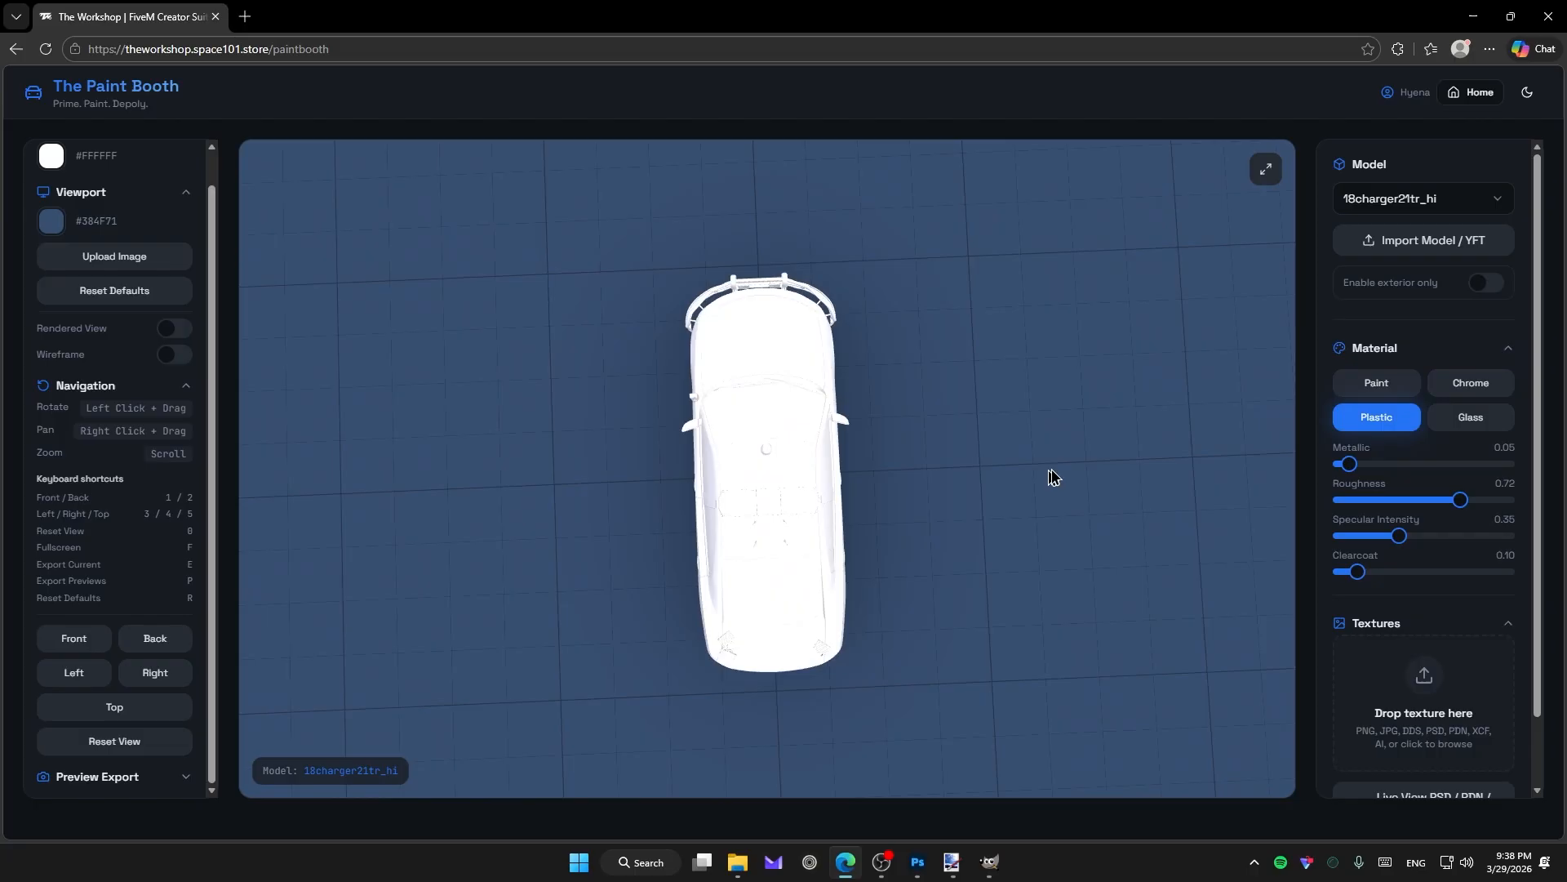
{"action": "left_click", "coordinate": [1442, 425]}
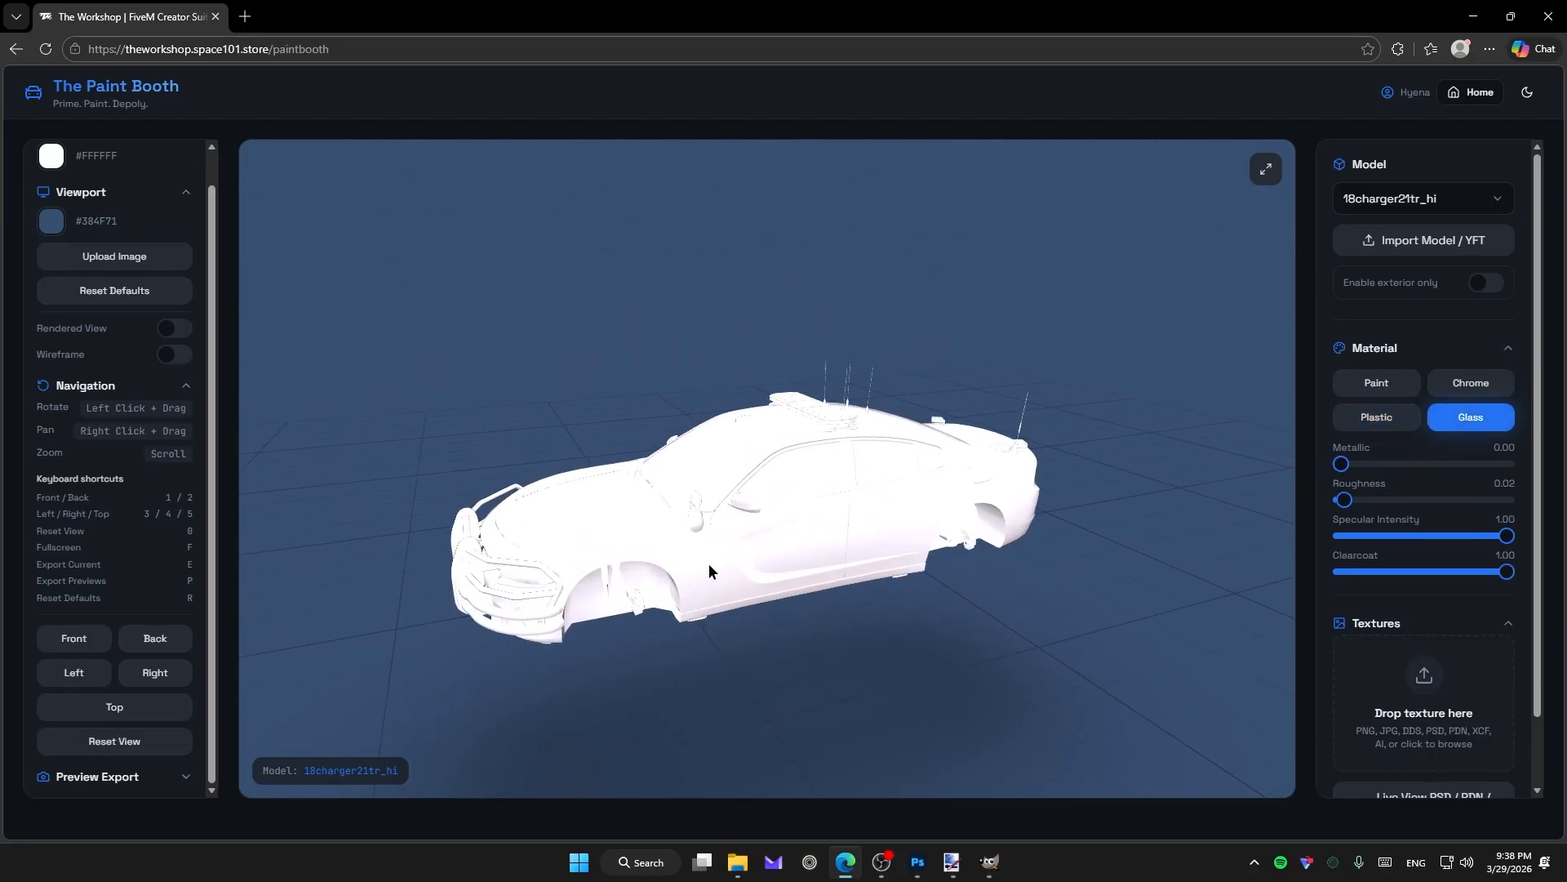
{"action": "left_click", "coordinate": [1343, 387]}
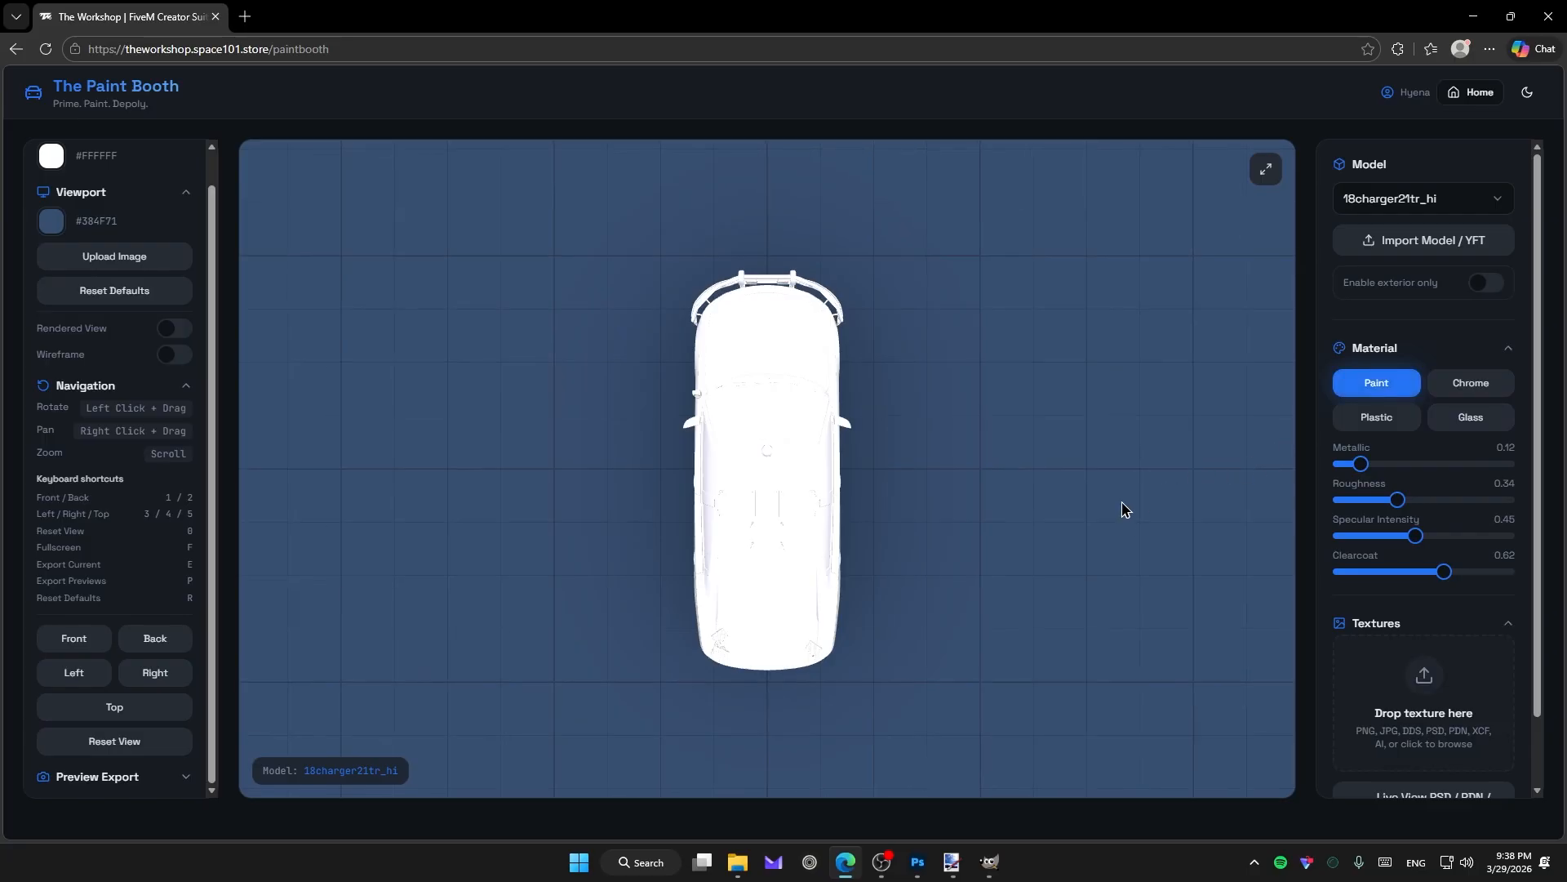
Raise Metallic to about 0.58 and orbit the Charger to a front three-quarter view.
{"action": "key", "text": "5"}
{"action": "mouse_move", "coordinate": [1367, 462]}
{"action": "left_mouse_down"}
{"action": "mouse_move", "coordinate": [1428, 467]}
{"action": "mouse_move", "coordinate": [1381, 473]}
{"action": "mouse_move", "coordinate": [1382, 500]}
{"action": "mouse_move", "coordinate": [1404, 501]}
{"action": "mouse_move", "coordinate": [1438, 464]}
{"action": "left_mouse_up"}
{"action": "left_click_drag", "start_coordinate": [1101, 549], "coordinate": [1210, 656]}
{"action": "scroll", "coordinate": [1425, 648], "scroll_direction": "down", "scroll_amount": 1}
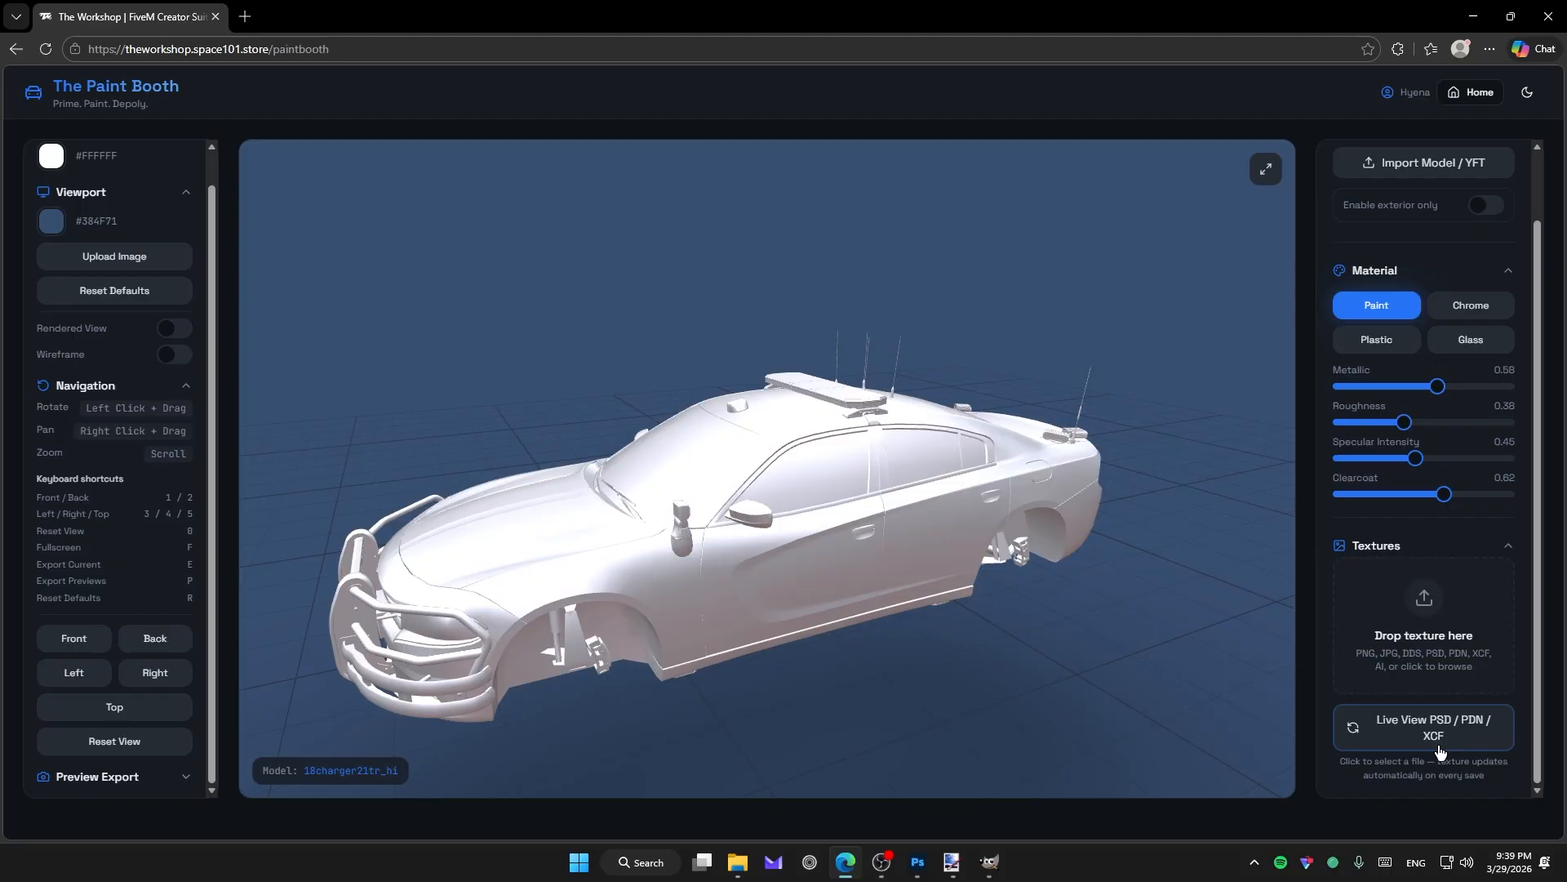
Live-link Charger.psd from the Liveries folder and orbit to view the teal livery.
{"action": "mouse_move", "coordinate": [994, 862]}
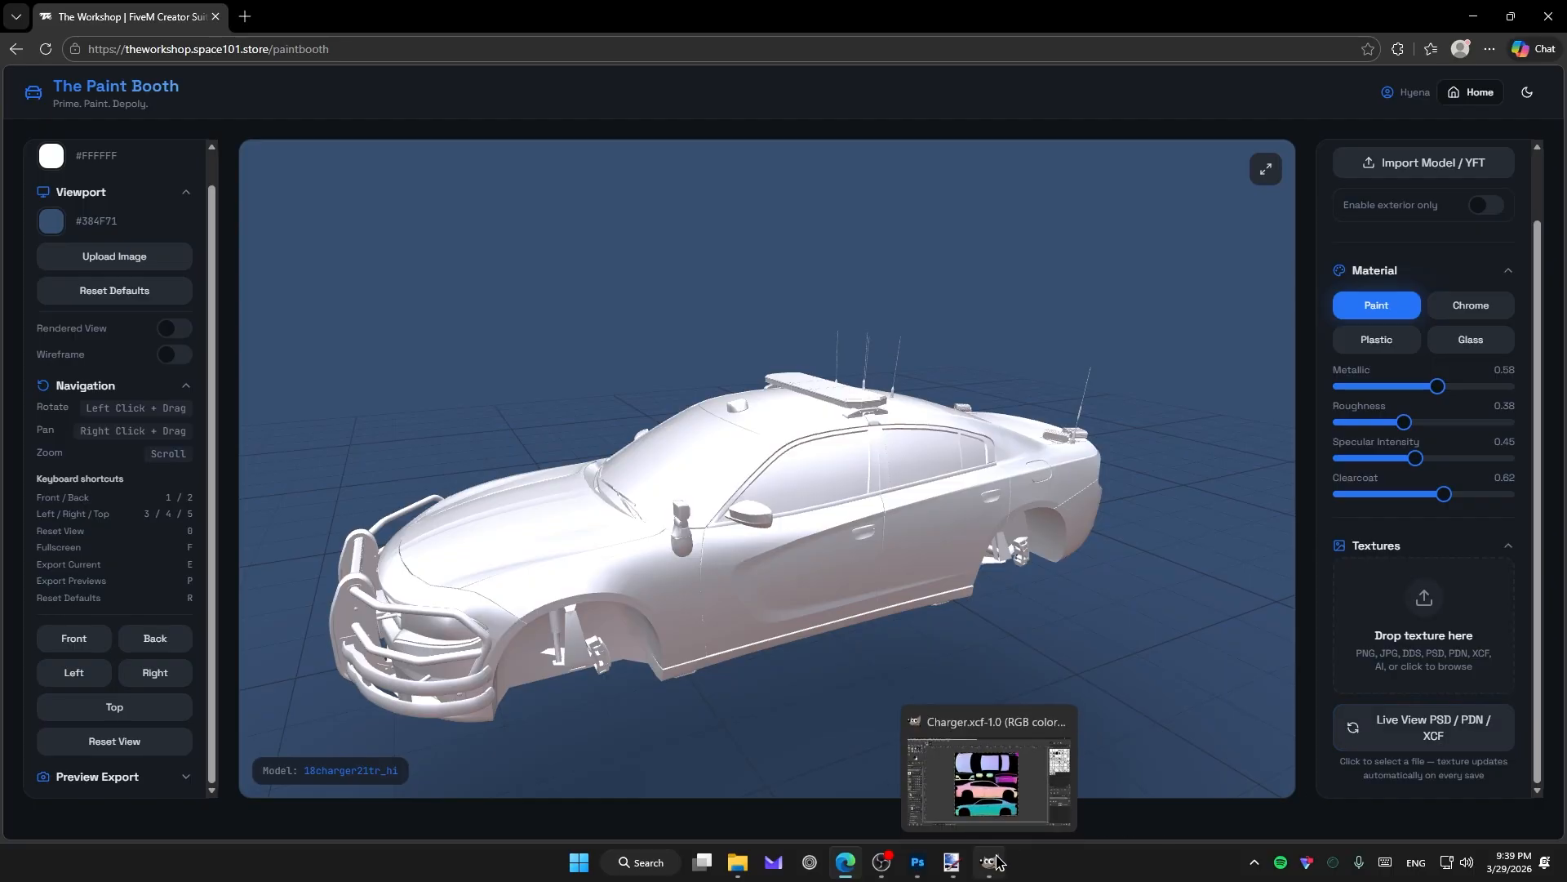
{"action": "left_click", "coordinate": [1416, 735]}
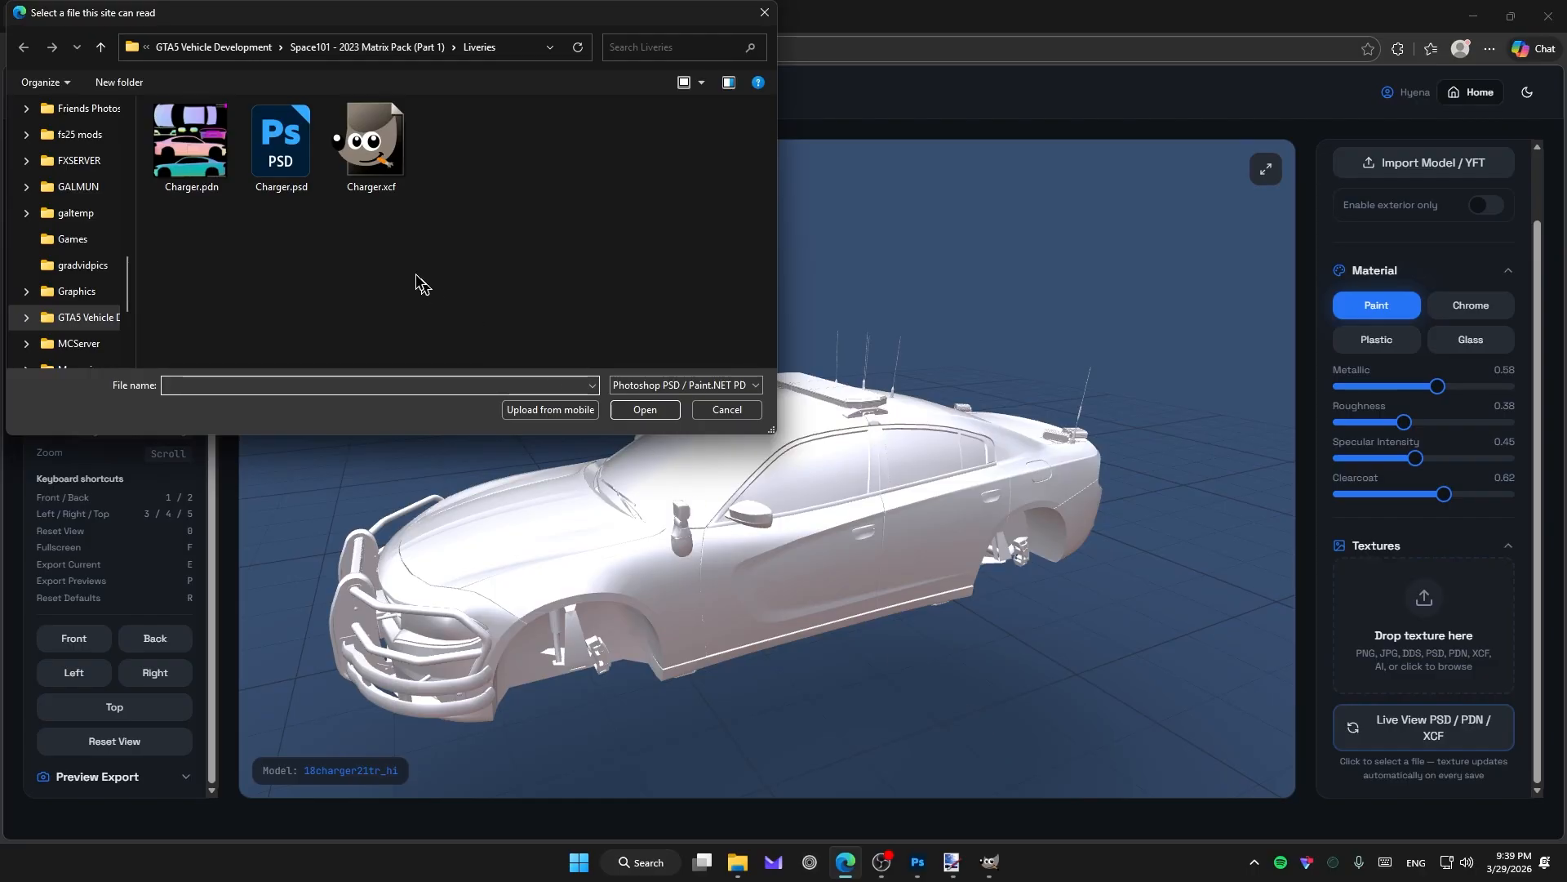
{"action": "left_click", "coordinate": [282, 196]}
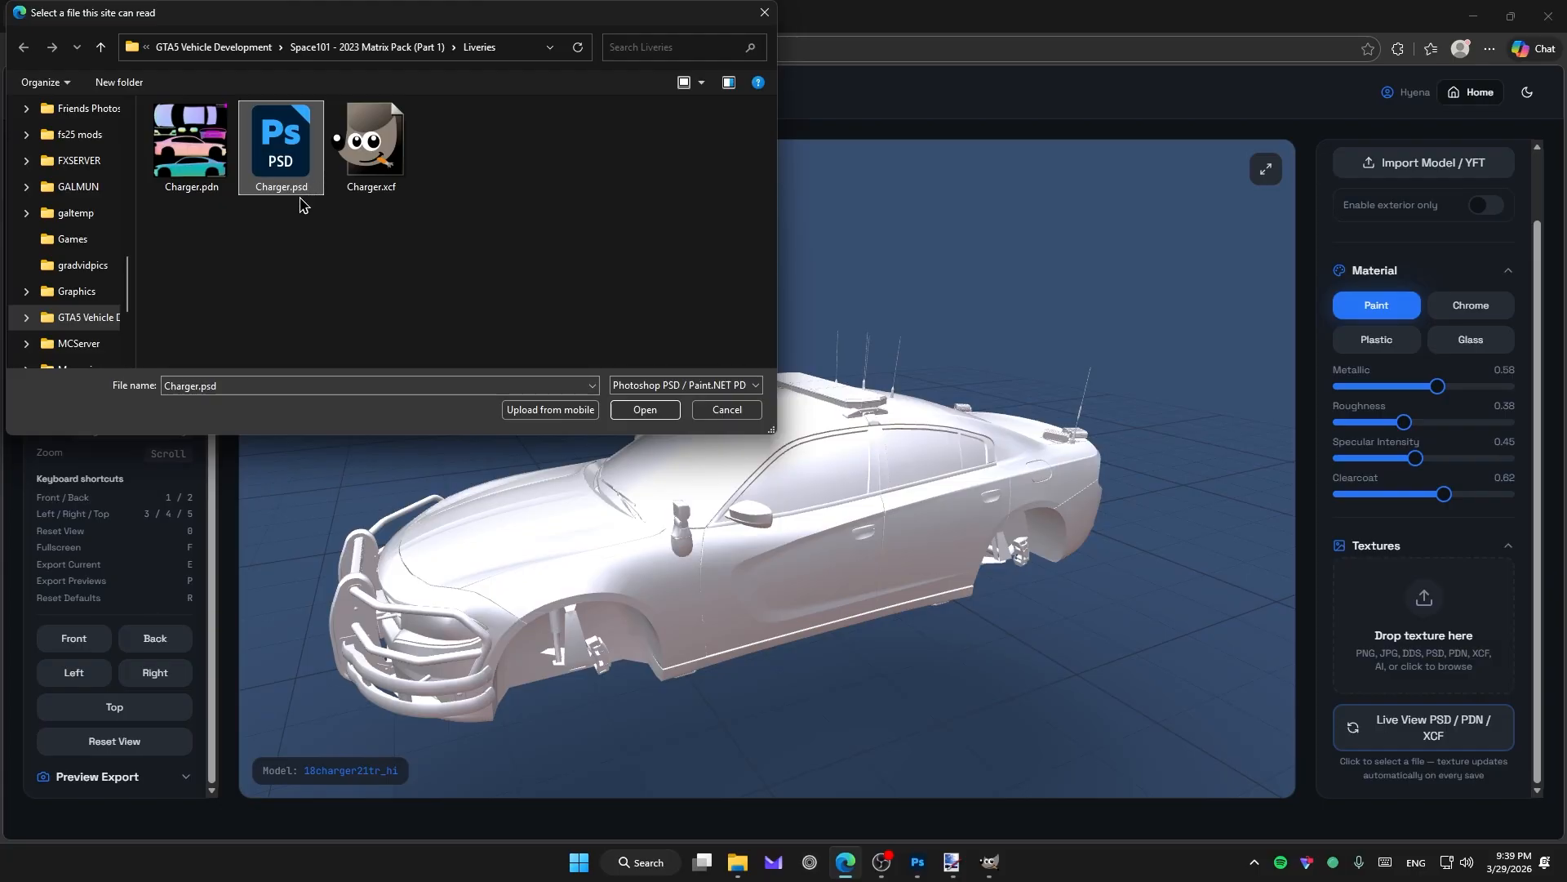
{"action": "left_click", "coordinate": [646, 387]}
{"action": "left_click", "coordinate": [643, 387]}
{"action": "double_click", "coordinate": [297, 191]}
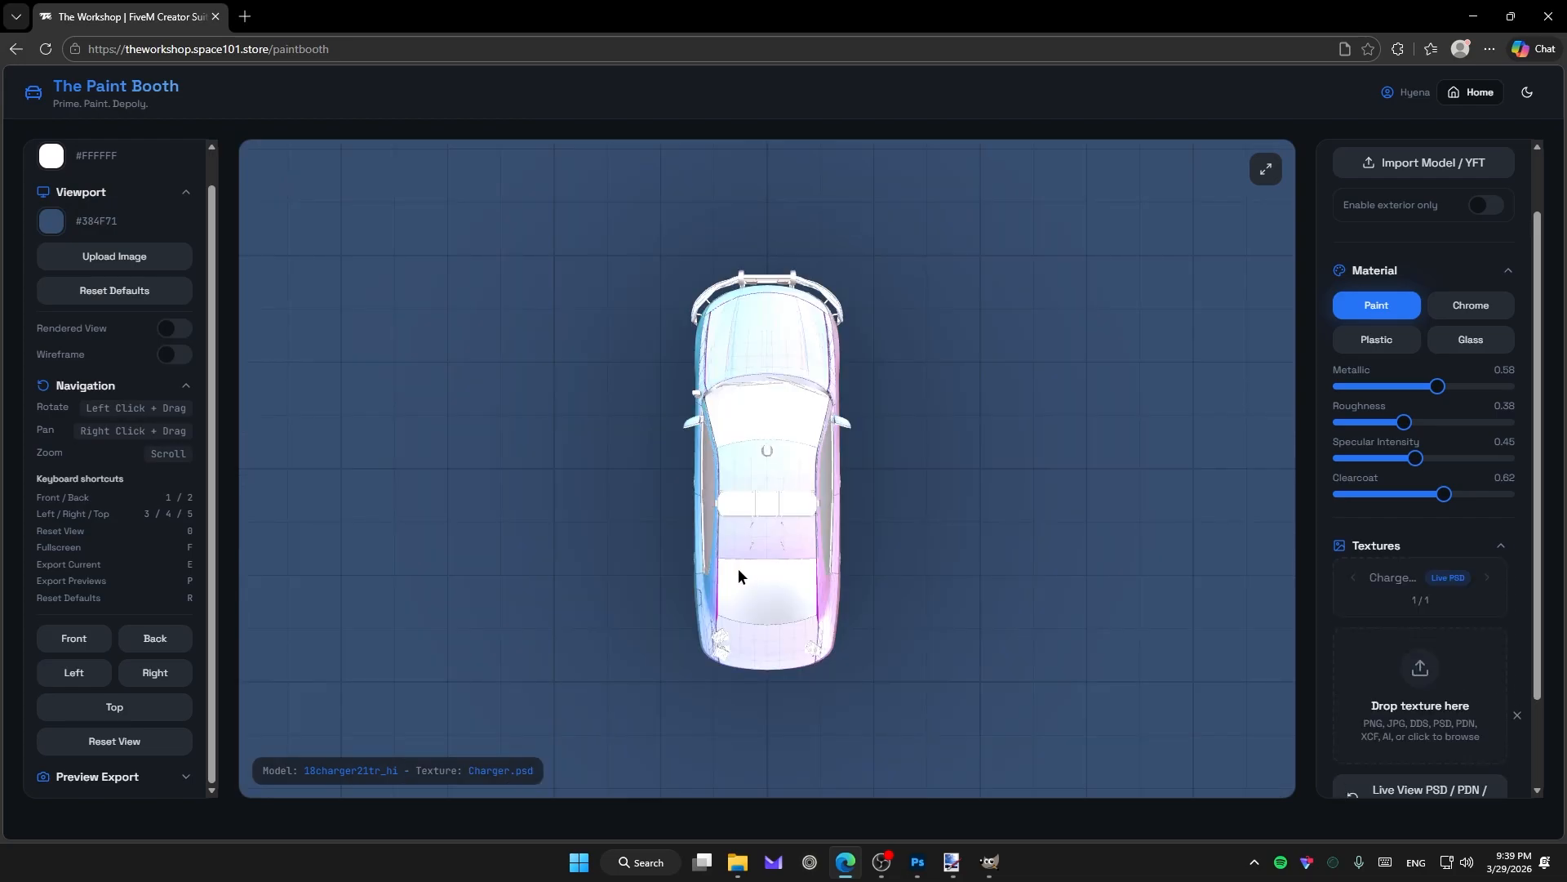
{"action": "left_click_drag", "start_coordinate": [738, 573], "coordinate": [988, 440]}
{"action": "scroll", "coordinate": [698, 543], "scroll_direction": "up", "scroll_amount": 5}
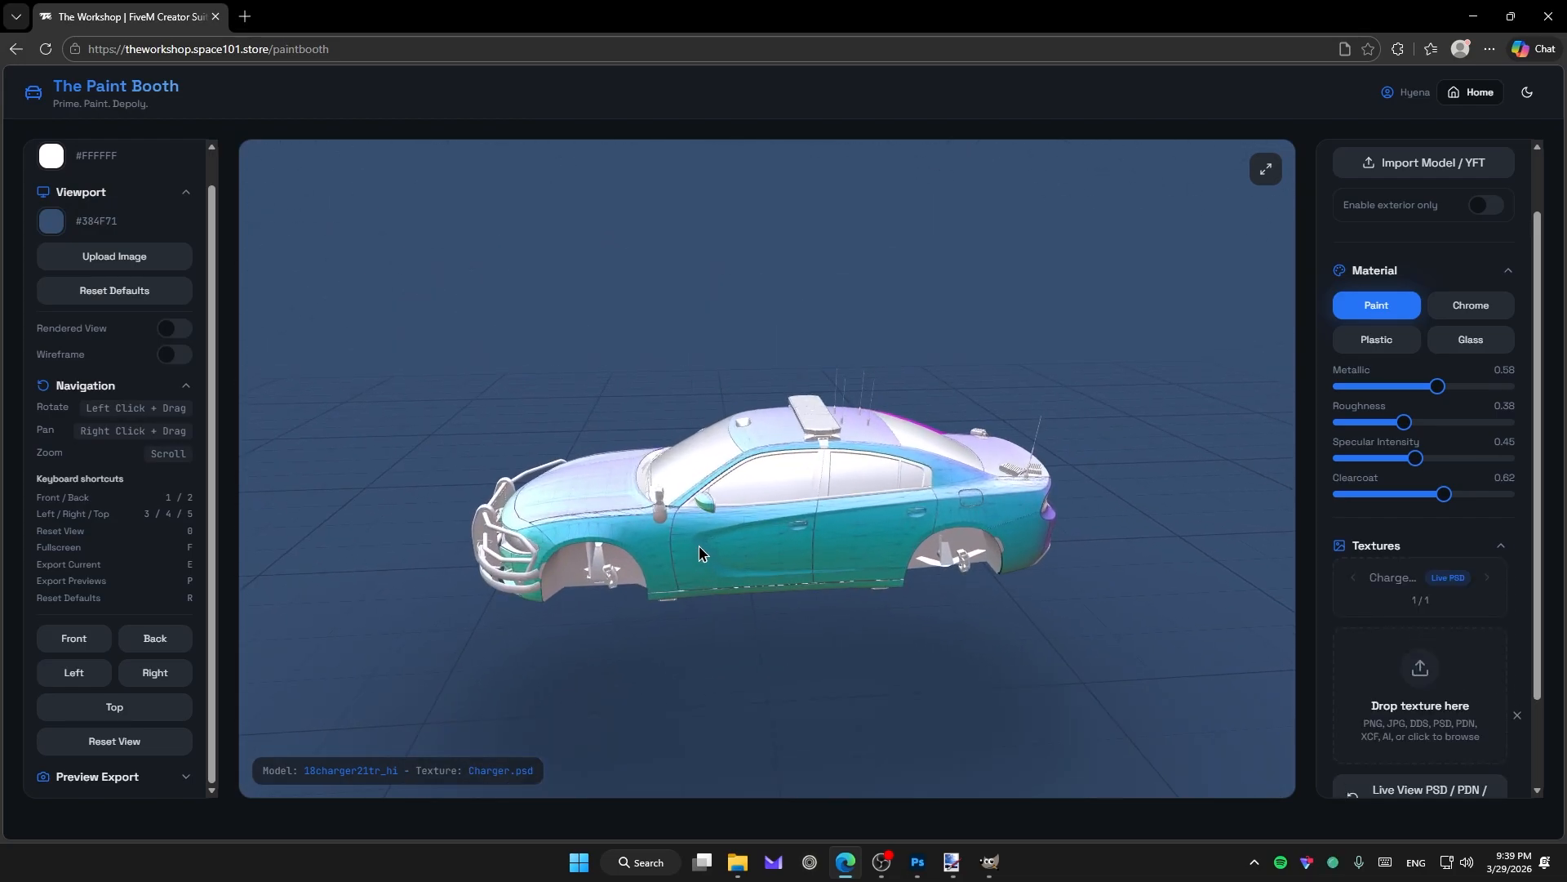
{"action": "left_click_drag", "start_coordinate": [704, 563], "coordinate": [738, 531]}
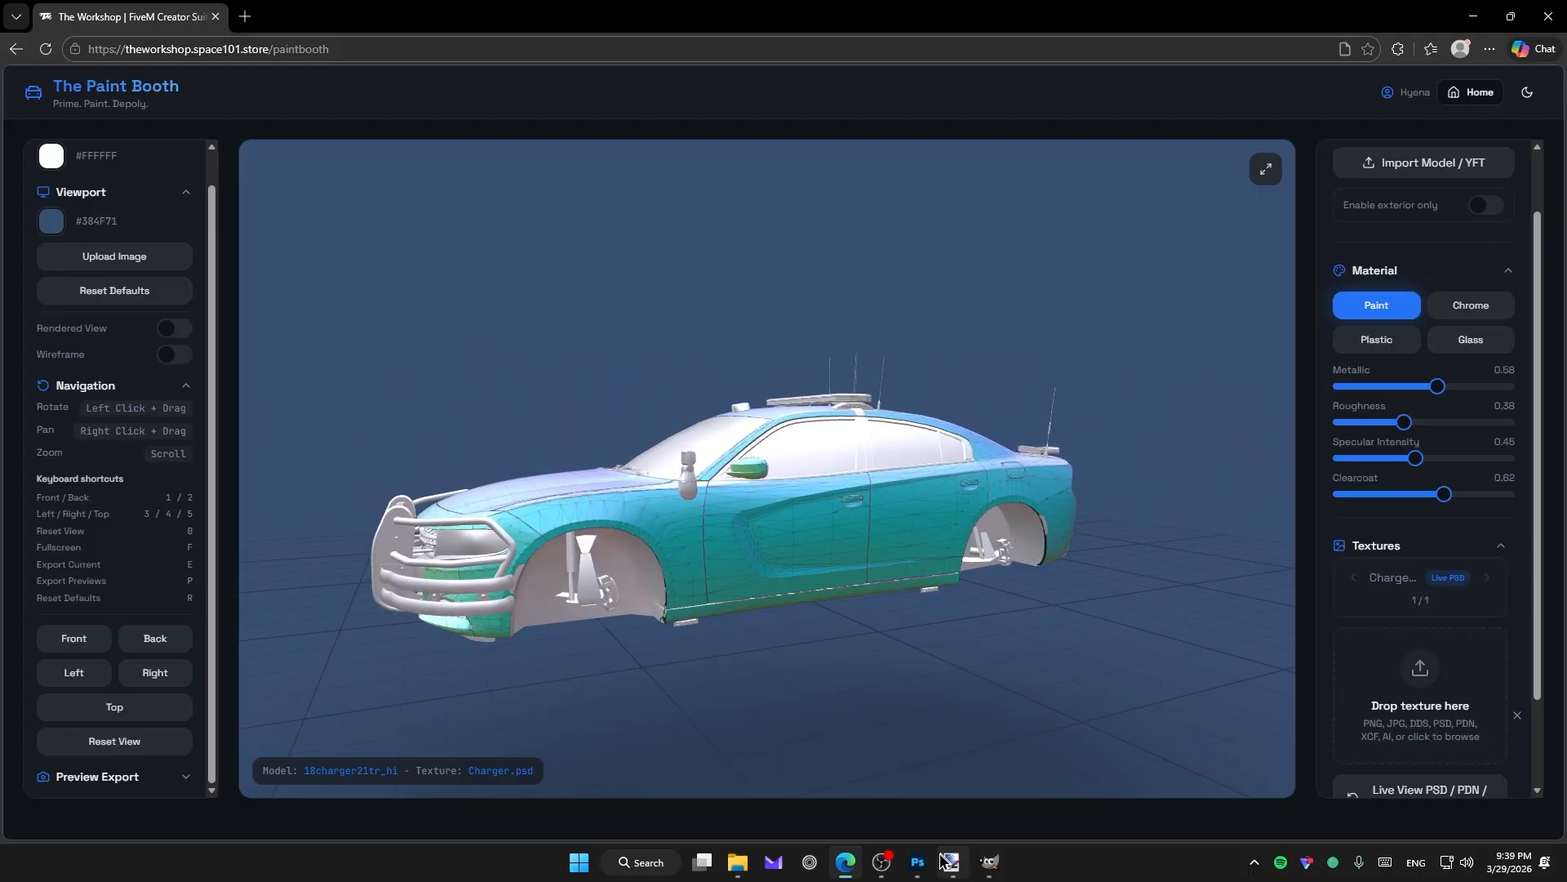
Paint a black looped stroke on the car door in Charger.psd, save, and return to the browser.
{"action": "mouse_move", "coordinate": [928, 863]}
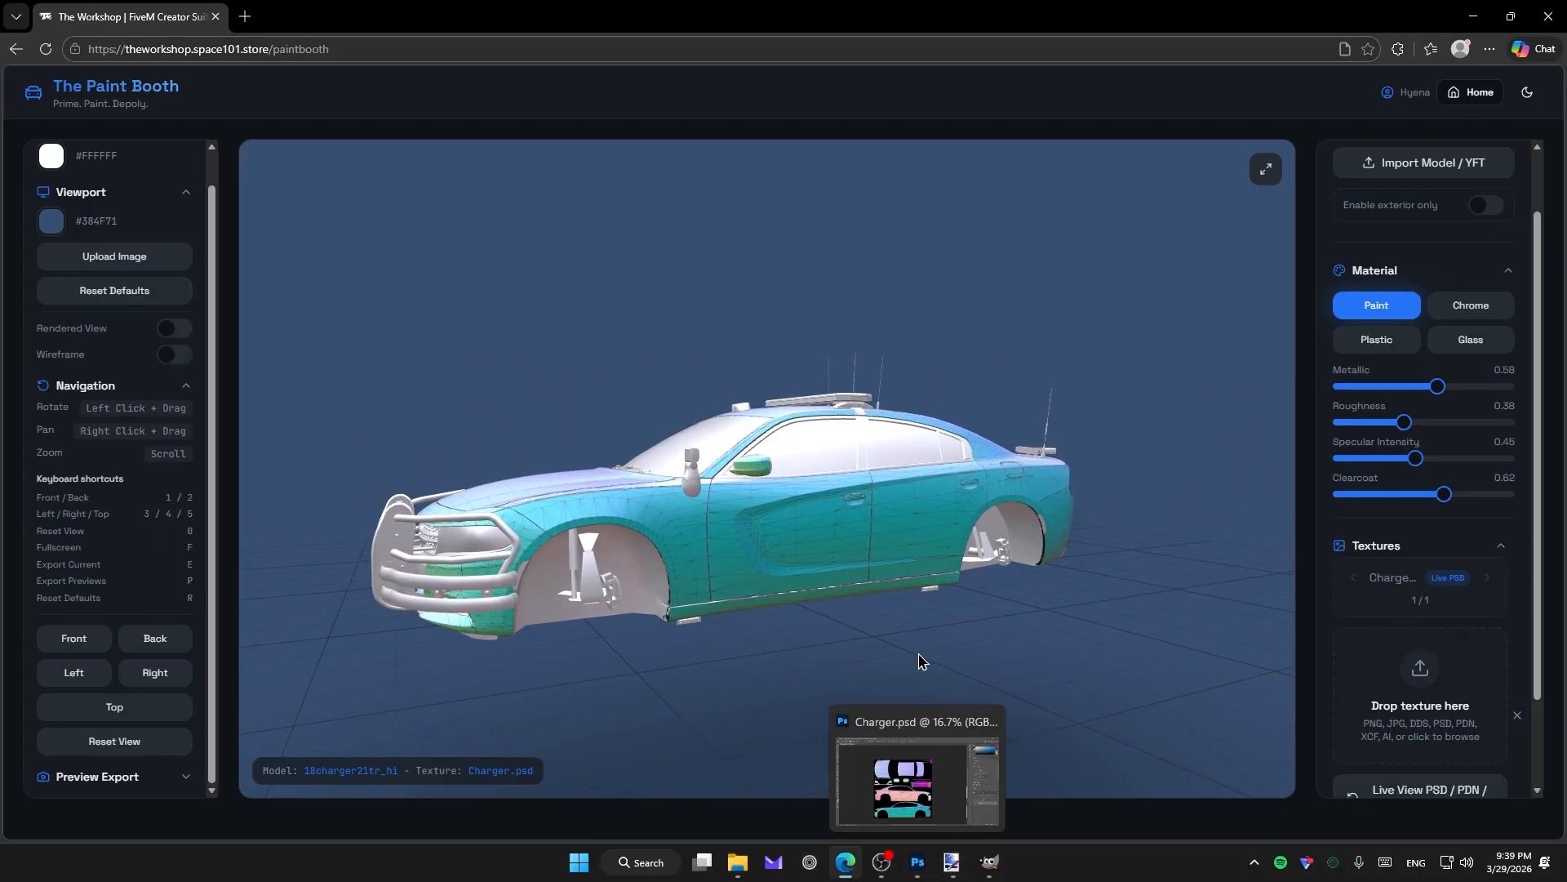
{"action": "left_click", "coordinate": [918, 862]}
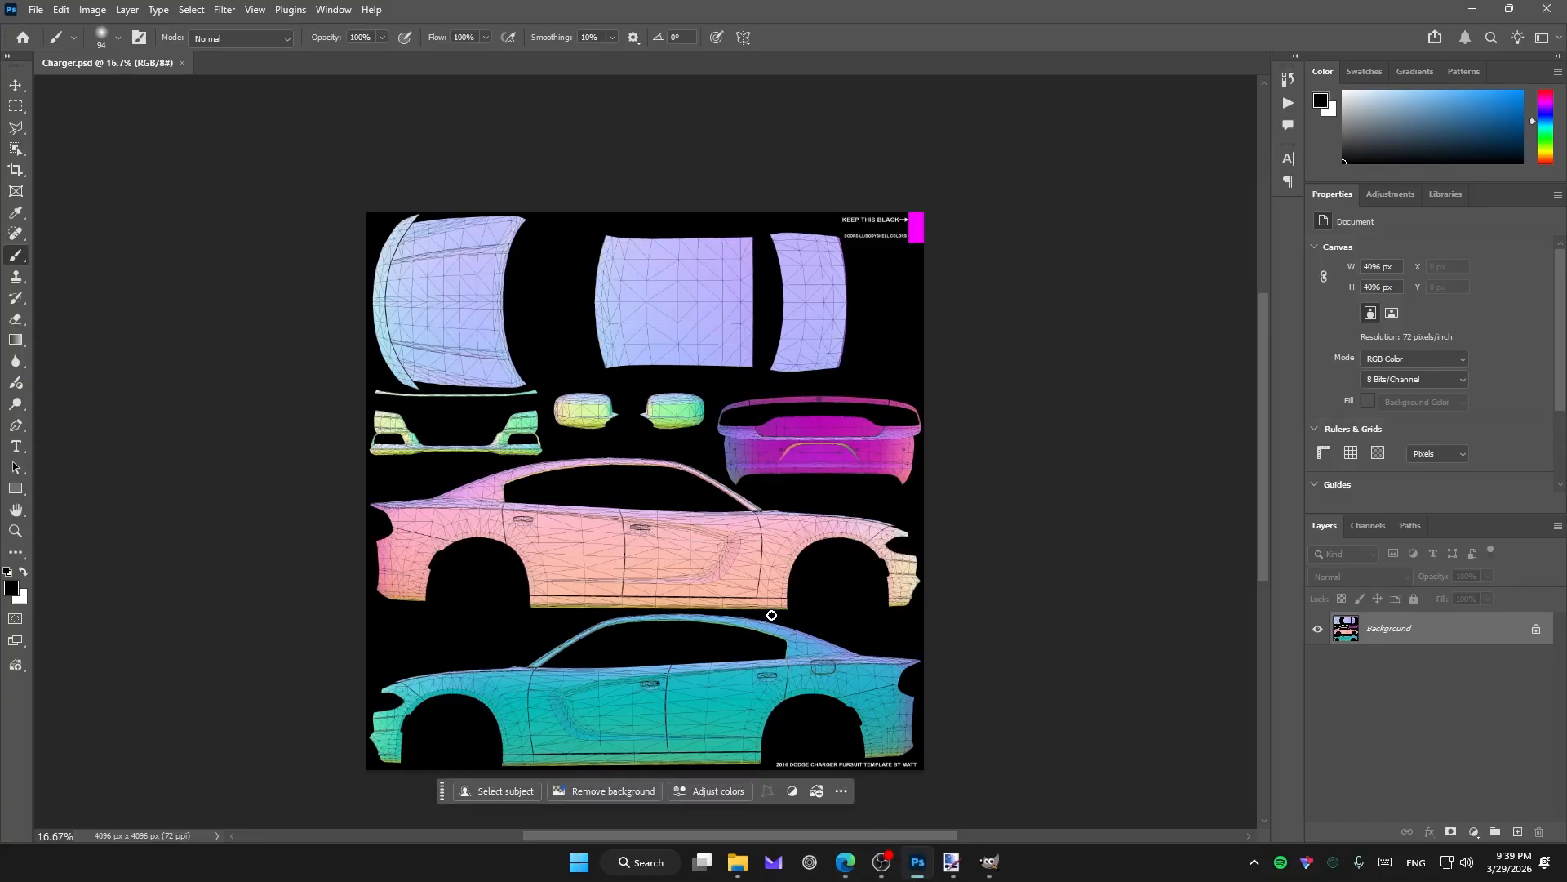
{"action": "scroll", "coordinate": [771, 614], "scroll_direction": "up", "scroll_amount": 1}
{"action": "scroll", "coordinate": [630, 566], "scroll_direction": "down", "scroll_amount": 2}
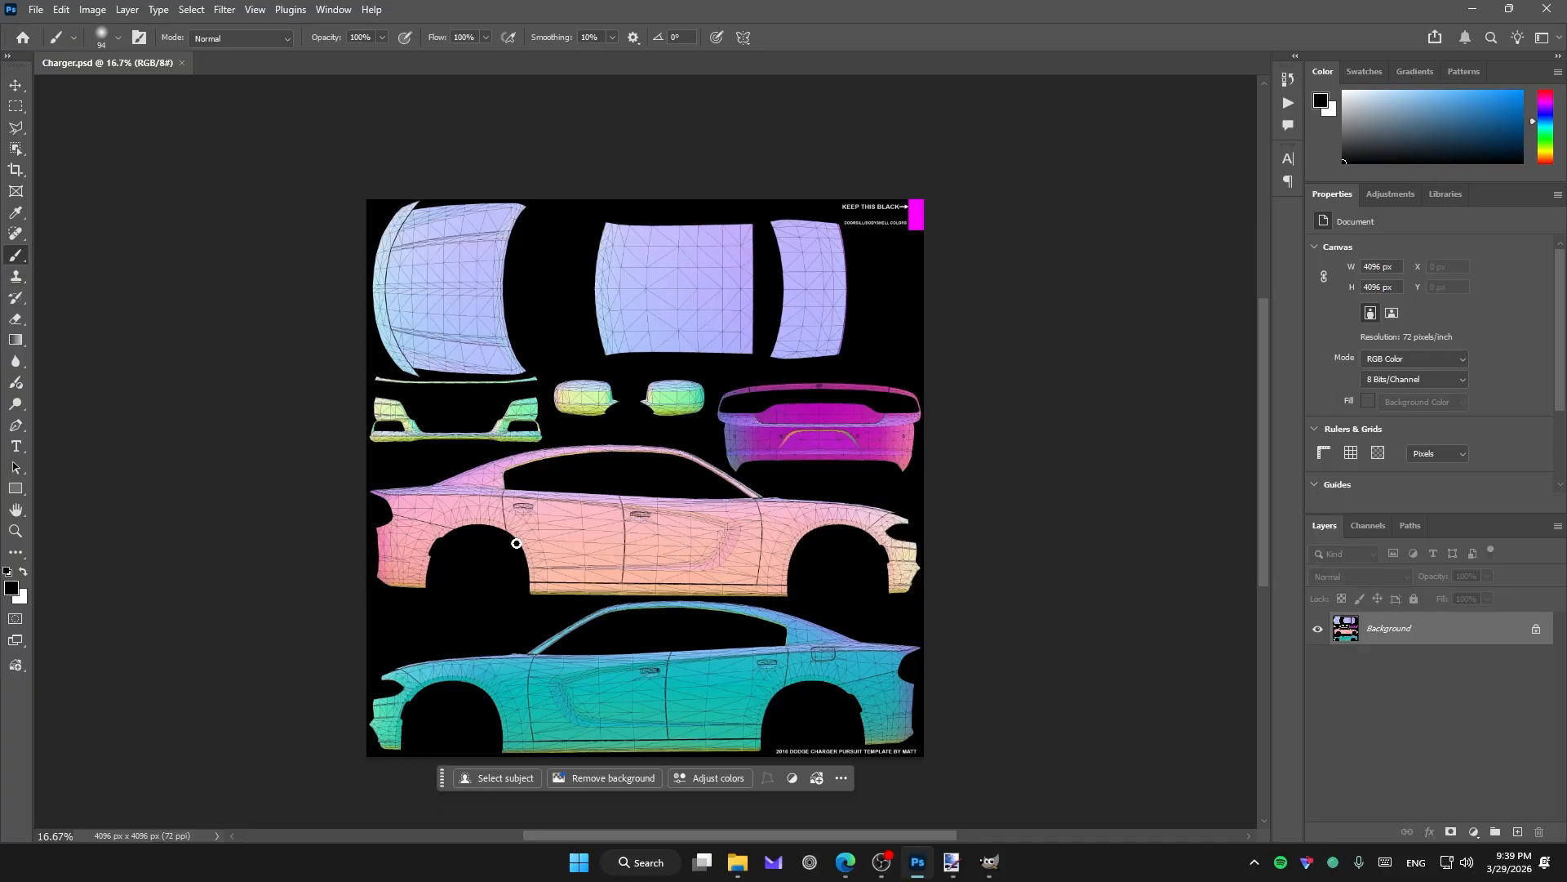
{"action": "mouse_move", "coordinate": [569, 526]}
{"action": "left_mouse_down"}
{"action": "mouse_move", "coordinate": [623, 572]}
{"action": "mouse_move", "coordinate": [585, 522]}
{"action": "mouse_move", "coordinate": [653, 563]}
{"action": "mouse_move", "coordinate": [664, 545]}
{"action": "left_mouse_up"}
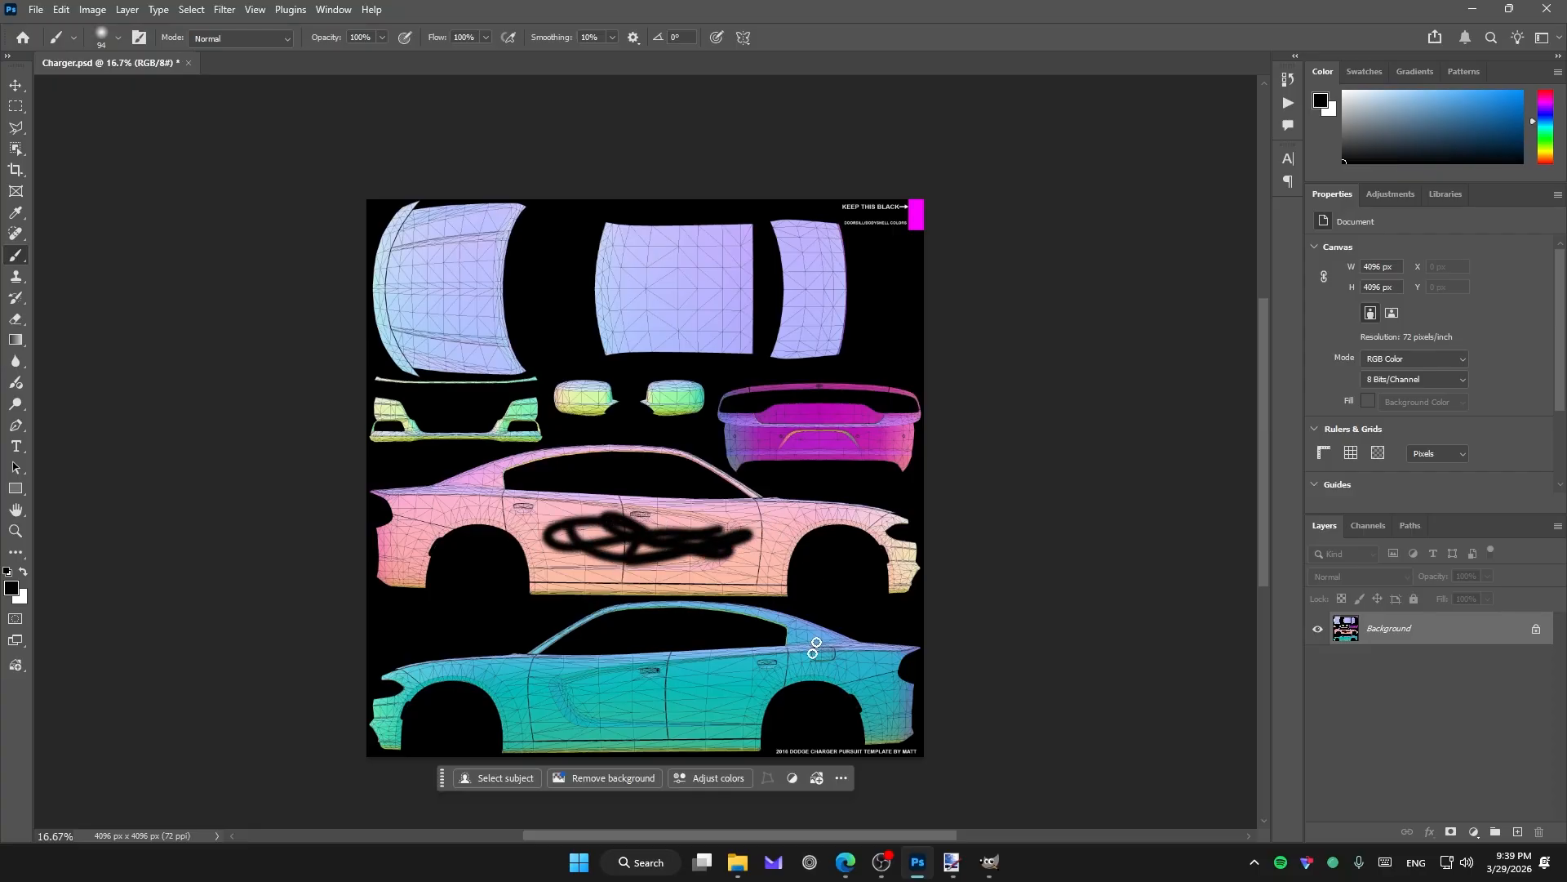
{"action": "key", "text": "ctrl+s"}
{"action": "key", "text": "alt+Tab"}
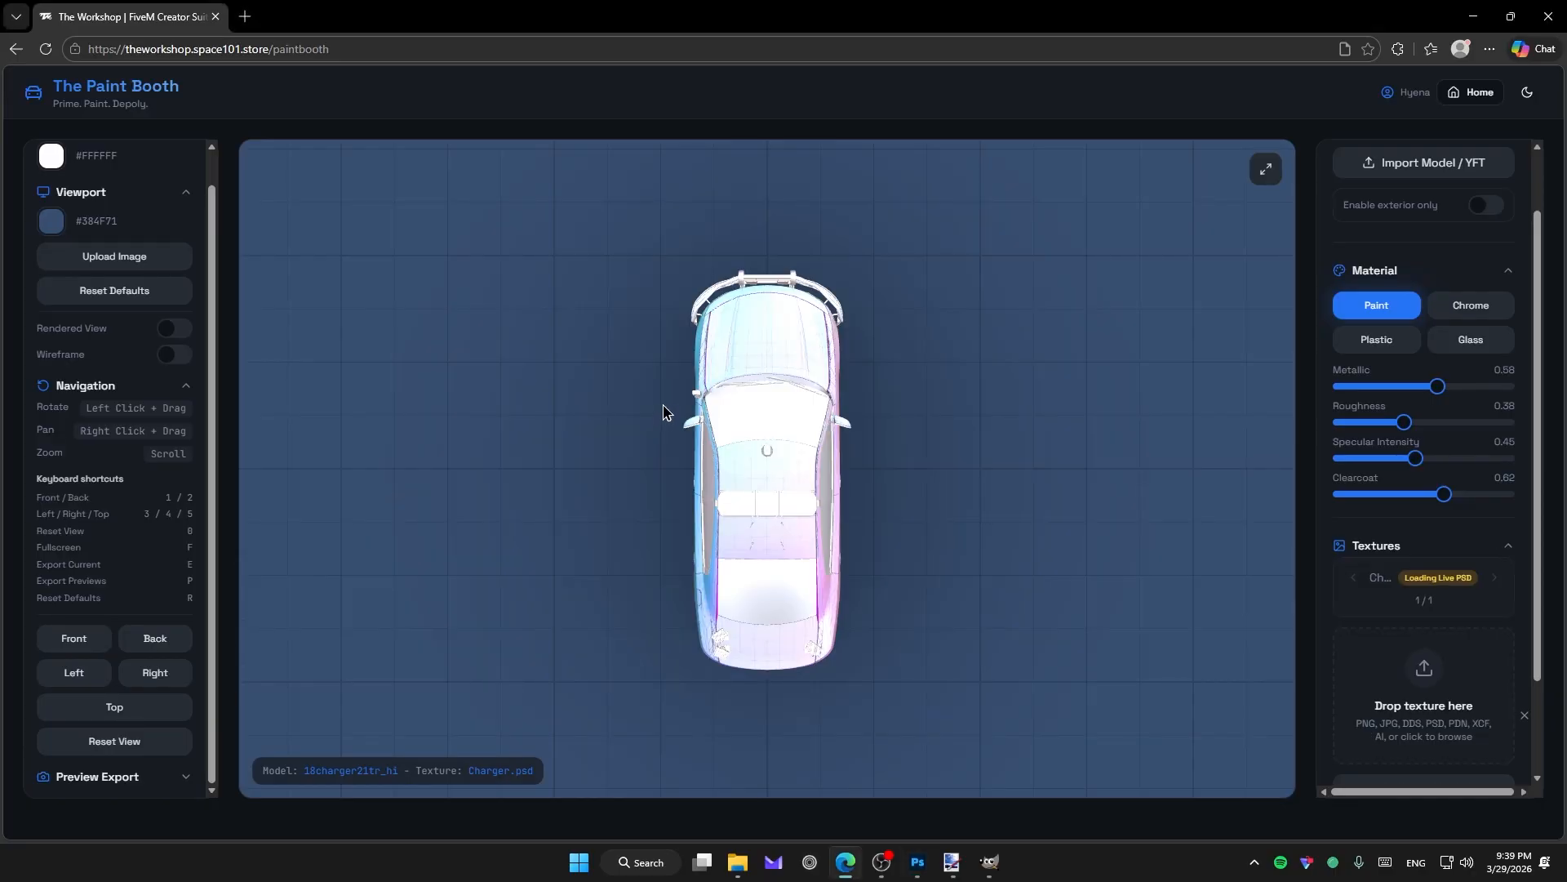
Check the PSD scribble on the car, then live-link Charger.pdn as a second texture.
{"action": "left_click_drag", "start_coordinate": [840, 525], "coordinate": [710, 591]}
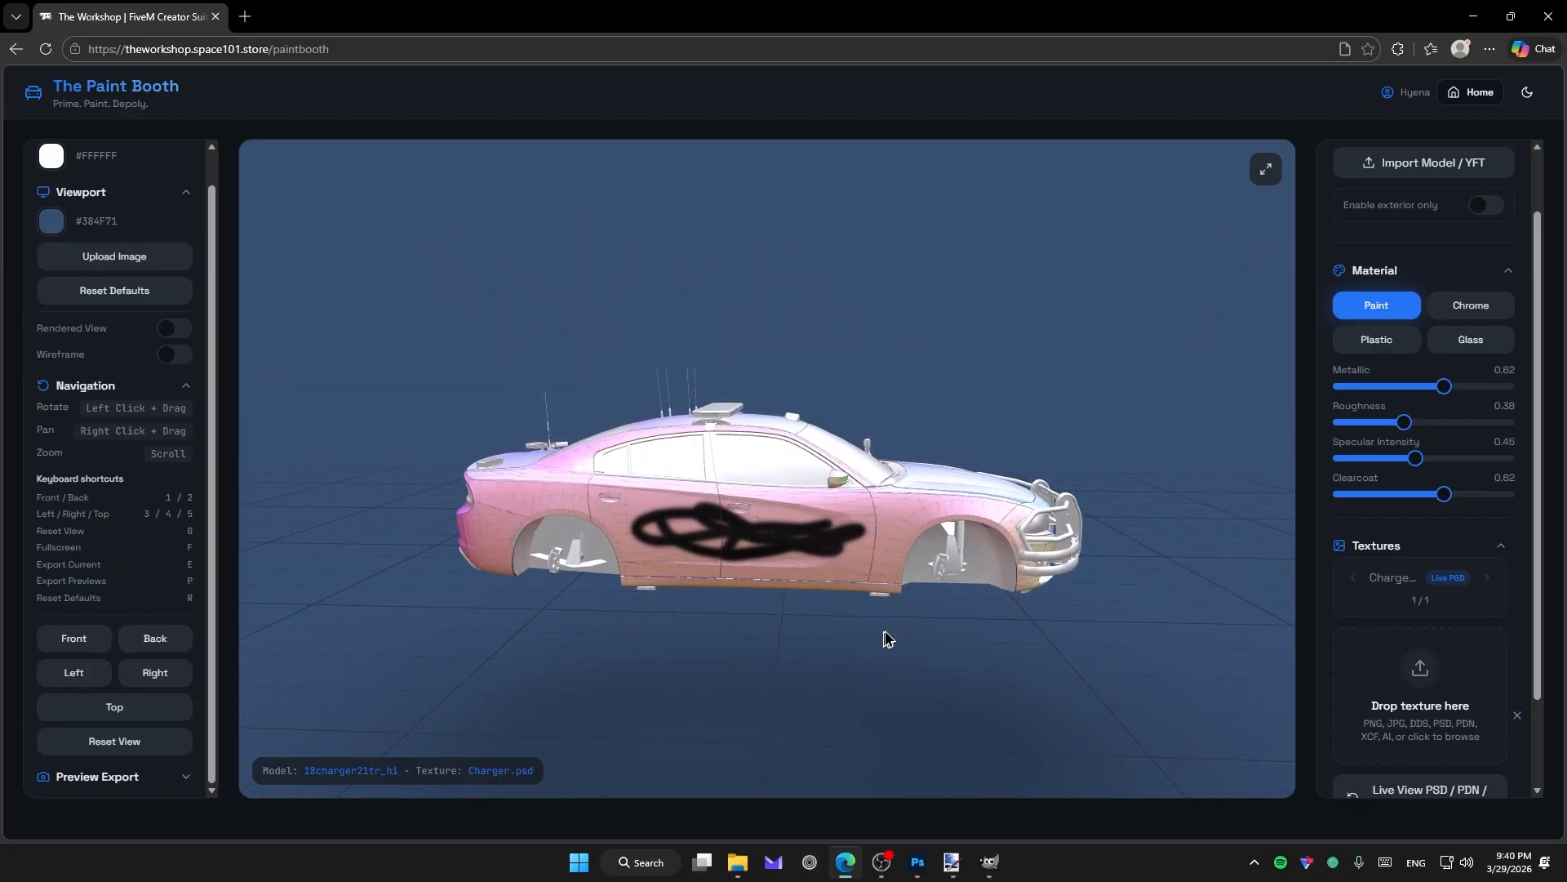
{"action": "scroll", "coordinate": [1502, 586], "scroll_direction": "down", "scroll_amount": 2}
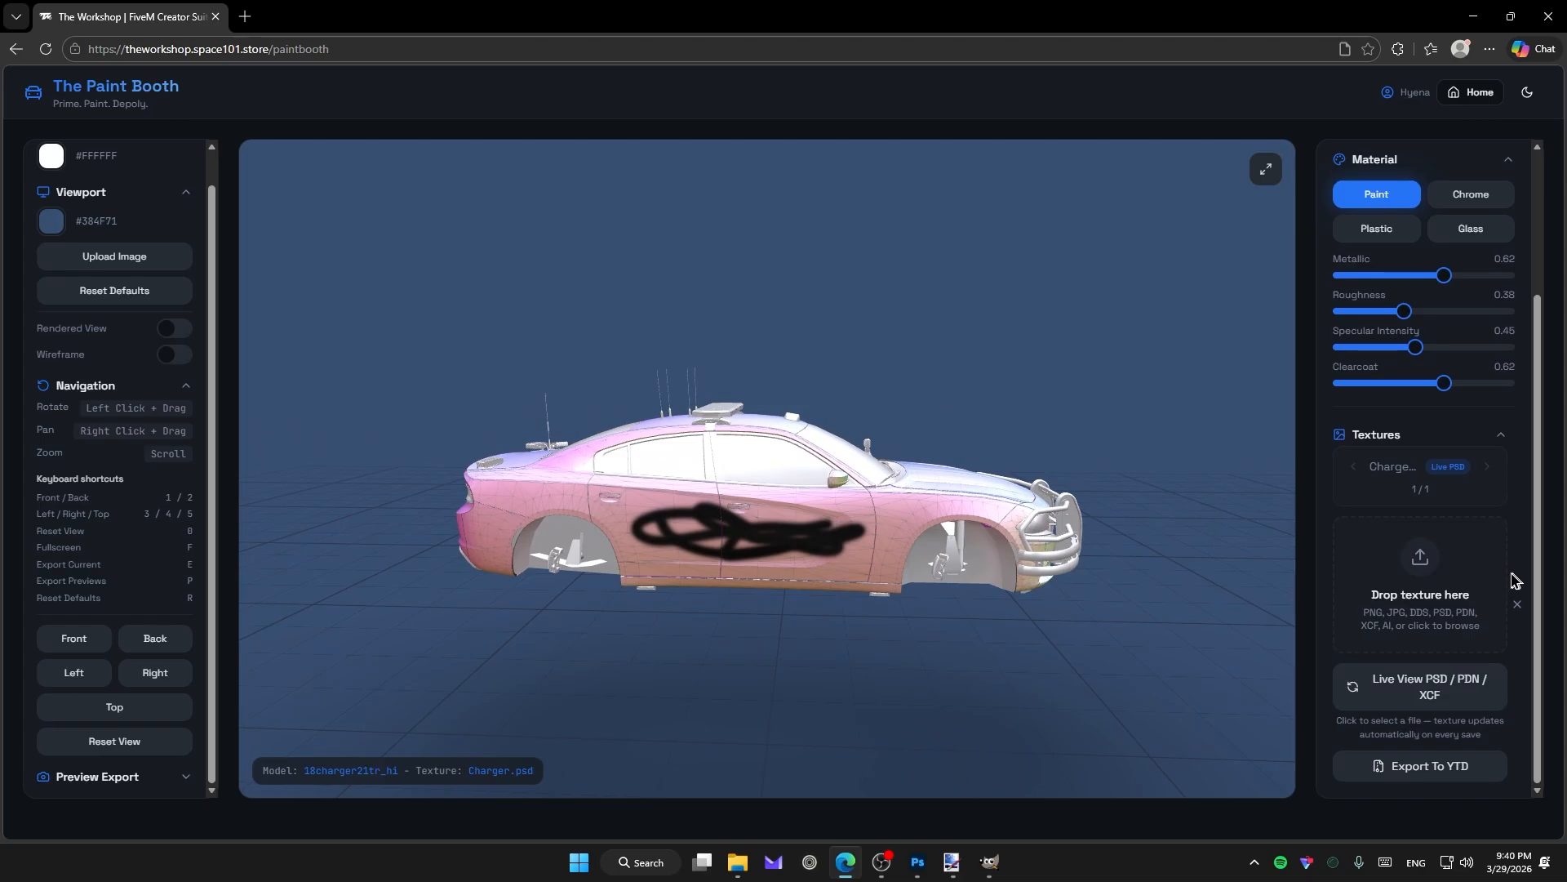
{"action": "left_click", "coordinate": [1434, 683]}
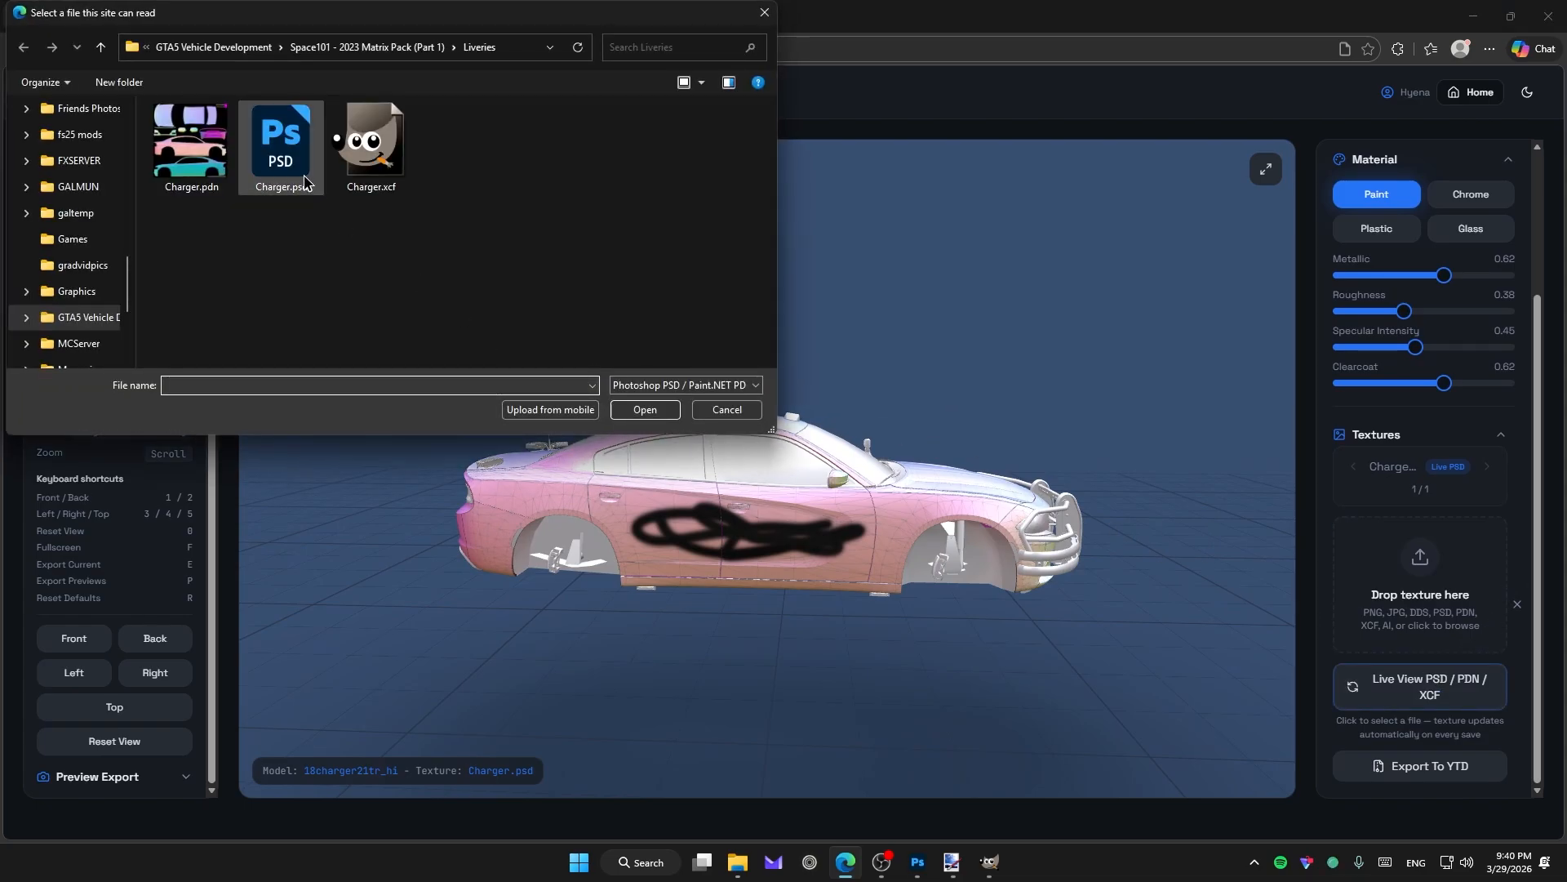
{"action": "double_click", "coordinate": [210, 171]}
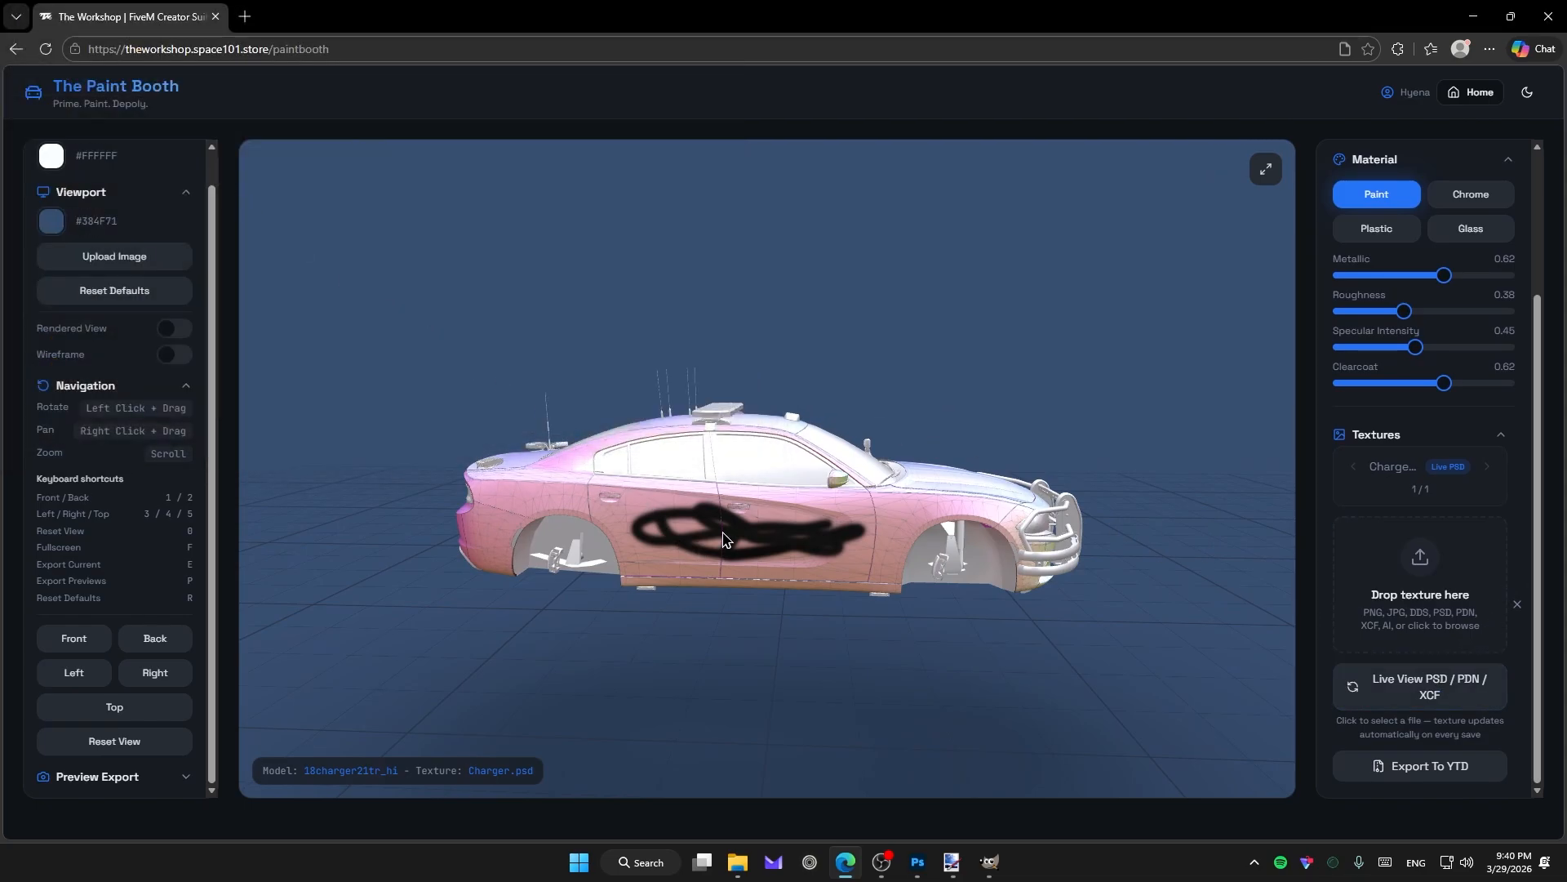
{"action": "left_click_drag", "start_coordinate": [827, 545], "coordinate": [700, 423]}
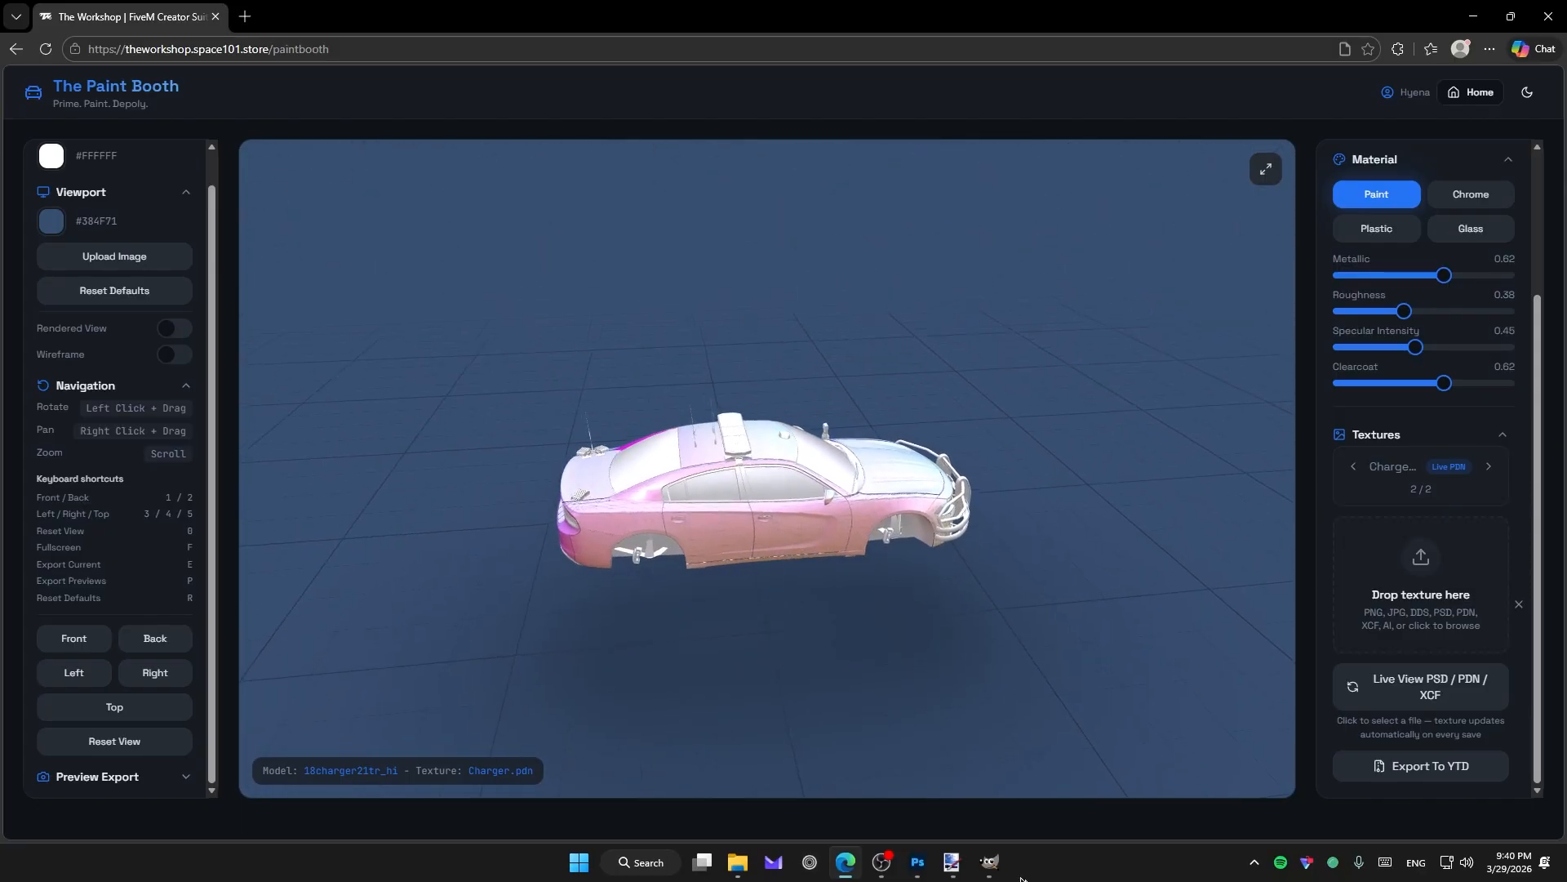
In Paint.NET, draw a black stroke on the car side of Charger.pdn and save.
{"action": "left_click", "coordinate": [952, 862]}
{"action": "mouse_move", "coordinate": [622, 515]}
{"action": "left_mouse_down"}
{"action": "mouse_move", "coordinate": [658, 485]}
{"action": "mouse_move", "coordinate": [868, 554]}
{"action": "mouse_move", "coordinate": [681, 481]}
{"action": "mouse_move", "coordinate": [976, 549]}
{"action": "left_mouse_up"}
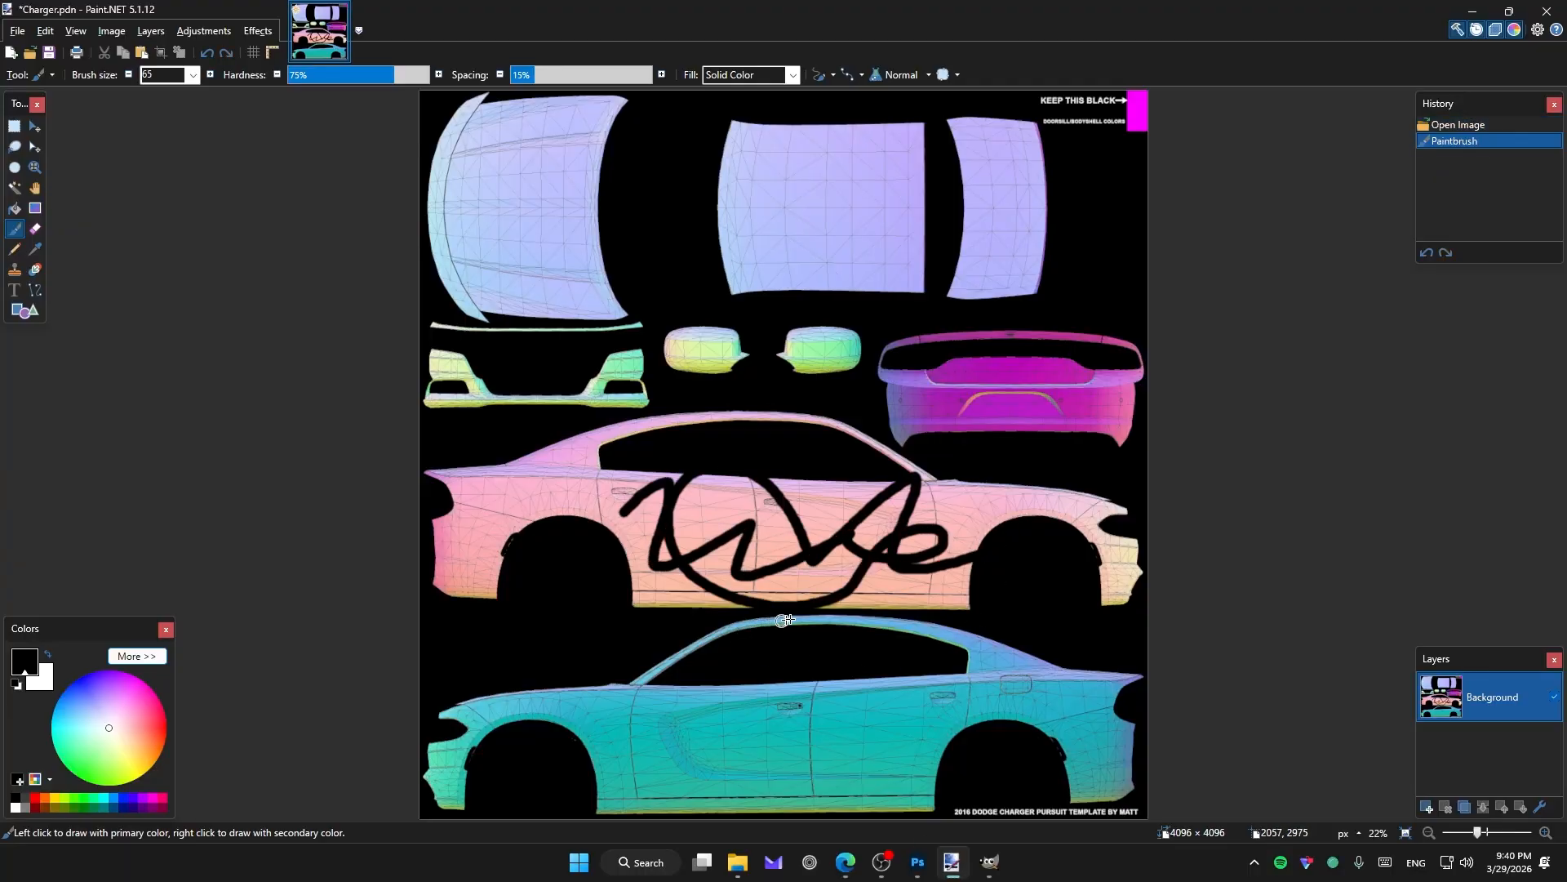
{"action": "key", "text": "ctrl+s"}
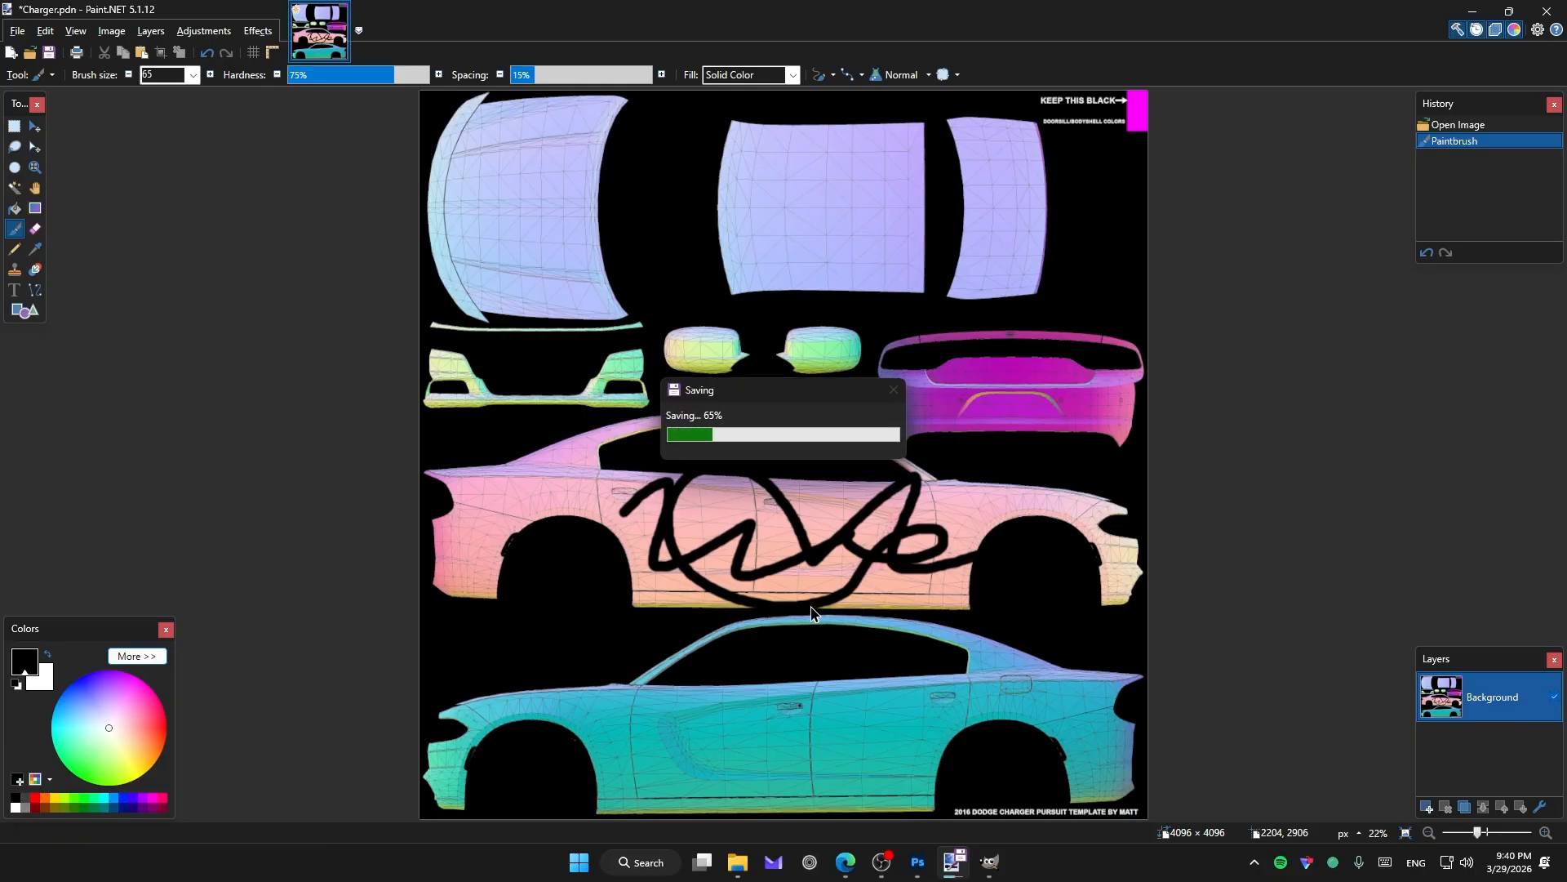
{"action": "key", "text": "alt+Tab"}
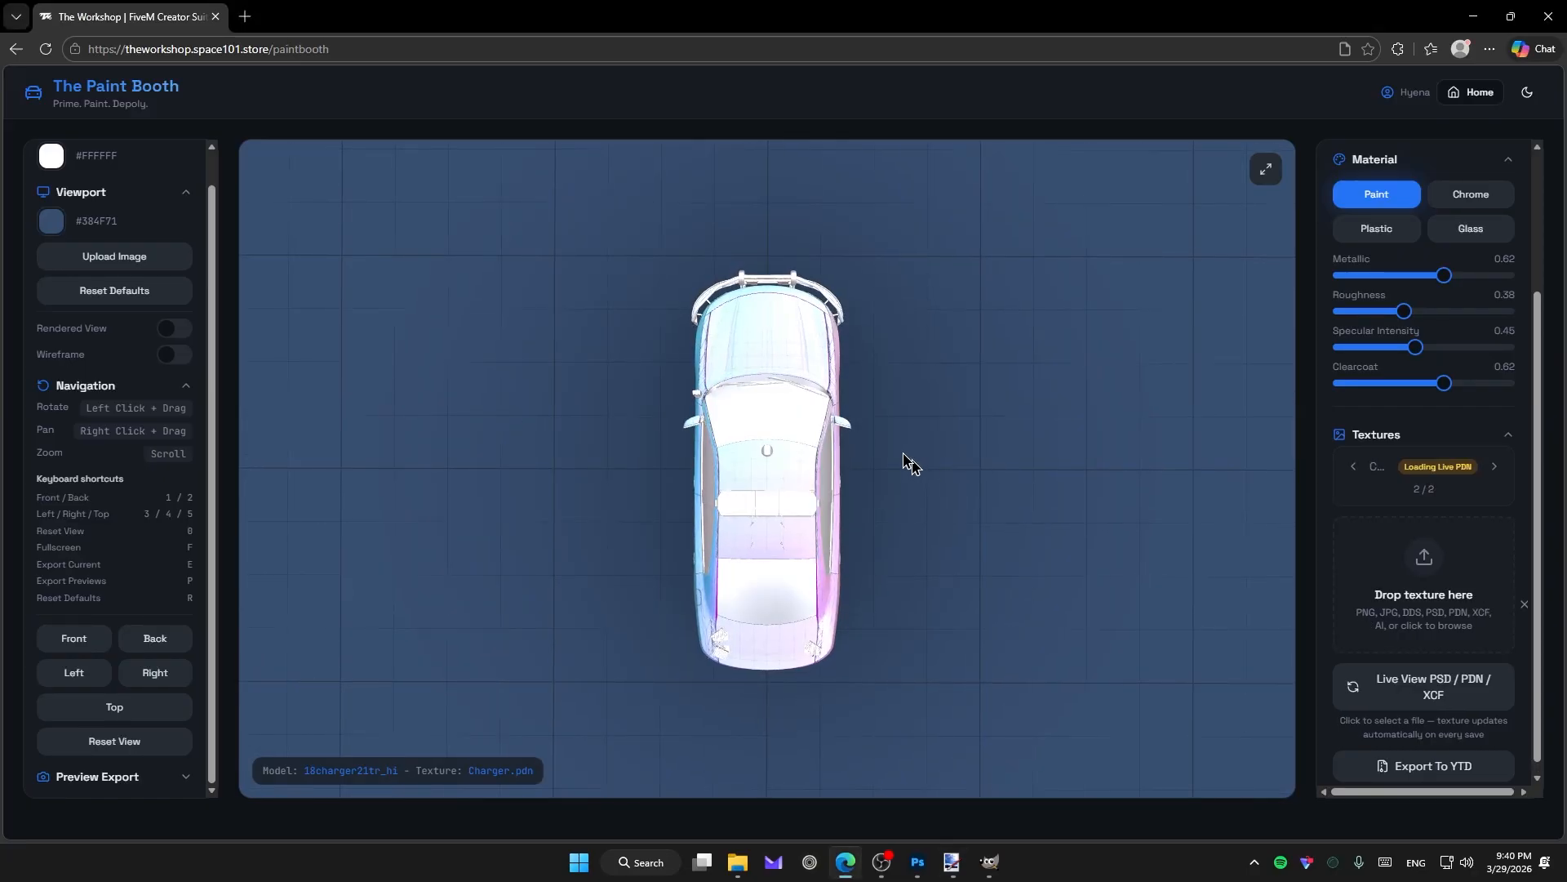
Orbit to a low side view showing Charger.pdn's black scrawl, then live-link another Charger file.
{"action": "left_click_drag", "start_coordinate": [841, 392], "coordinate": [801, 346]}
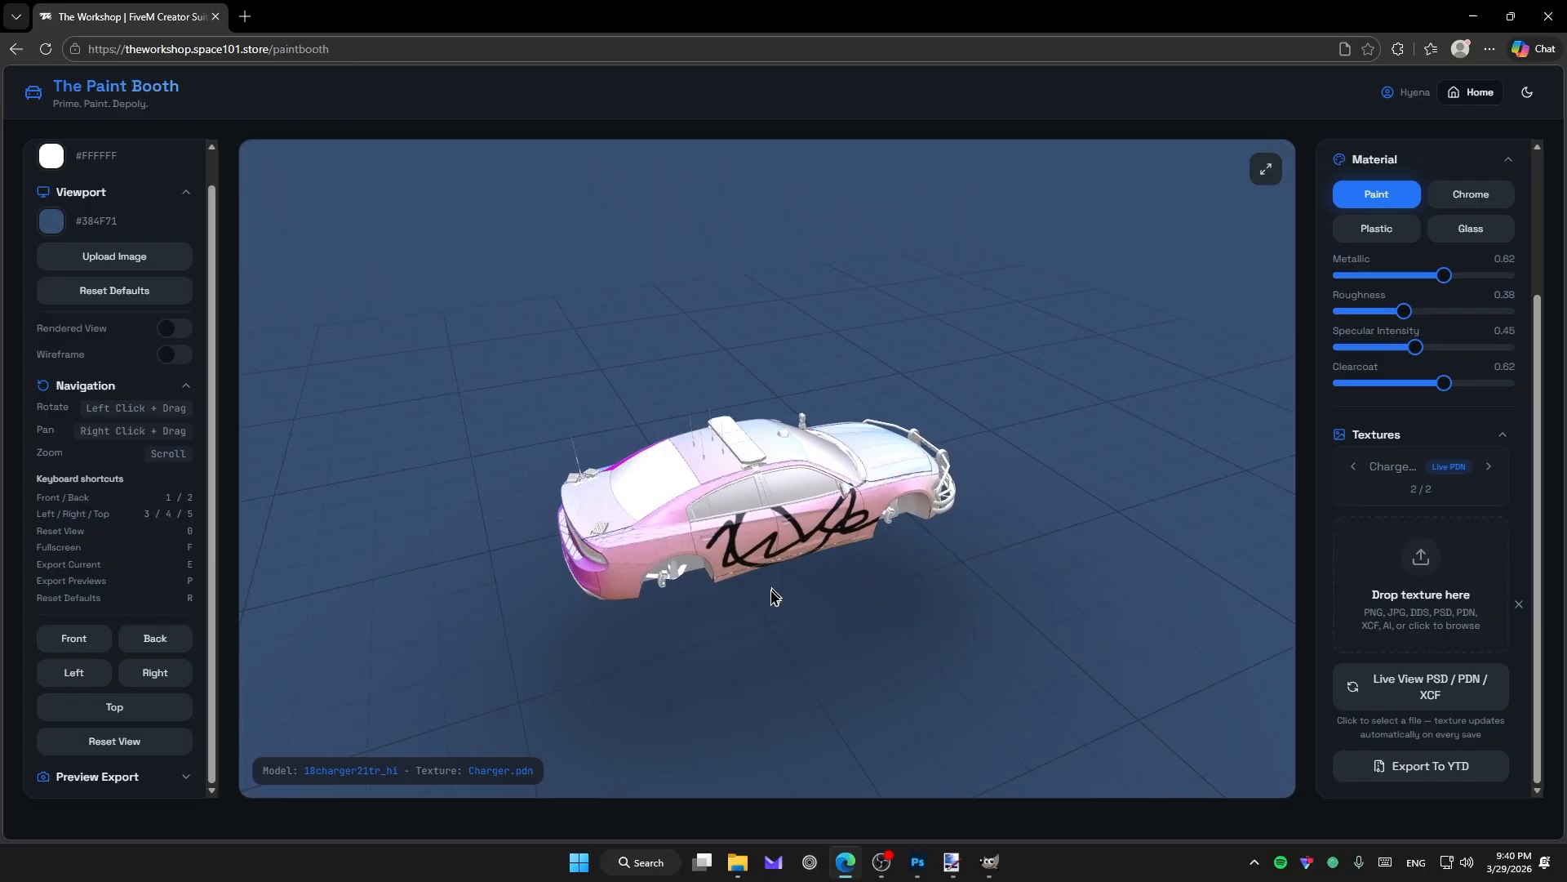
{"action": "scroll", "coordinate": [771, 590], "scroll_direction": "up", "scroll_amount": 5}
{"action": "left_click_drag", "start_coordinate": [788, 609], "coordinate": [733, 547]}
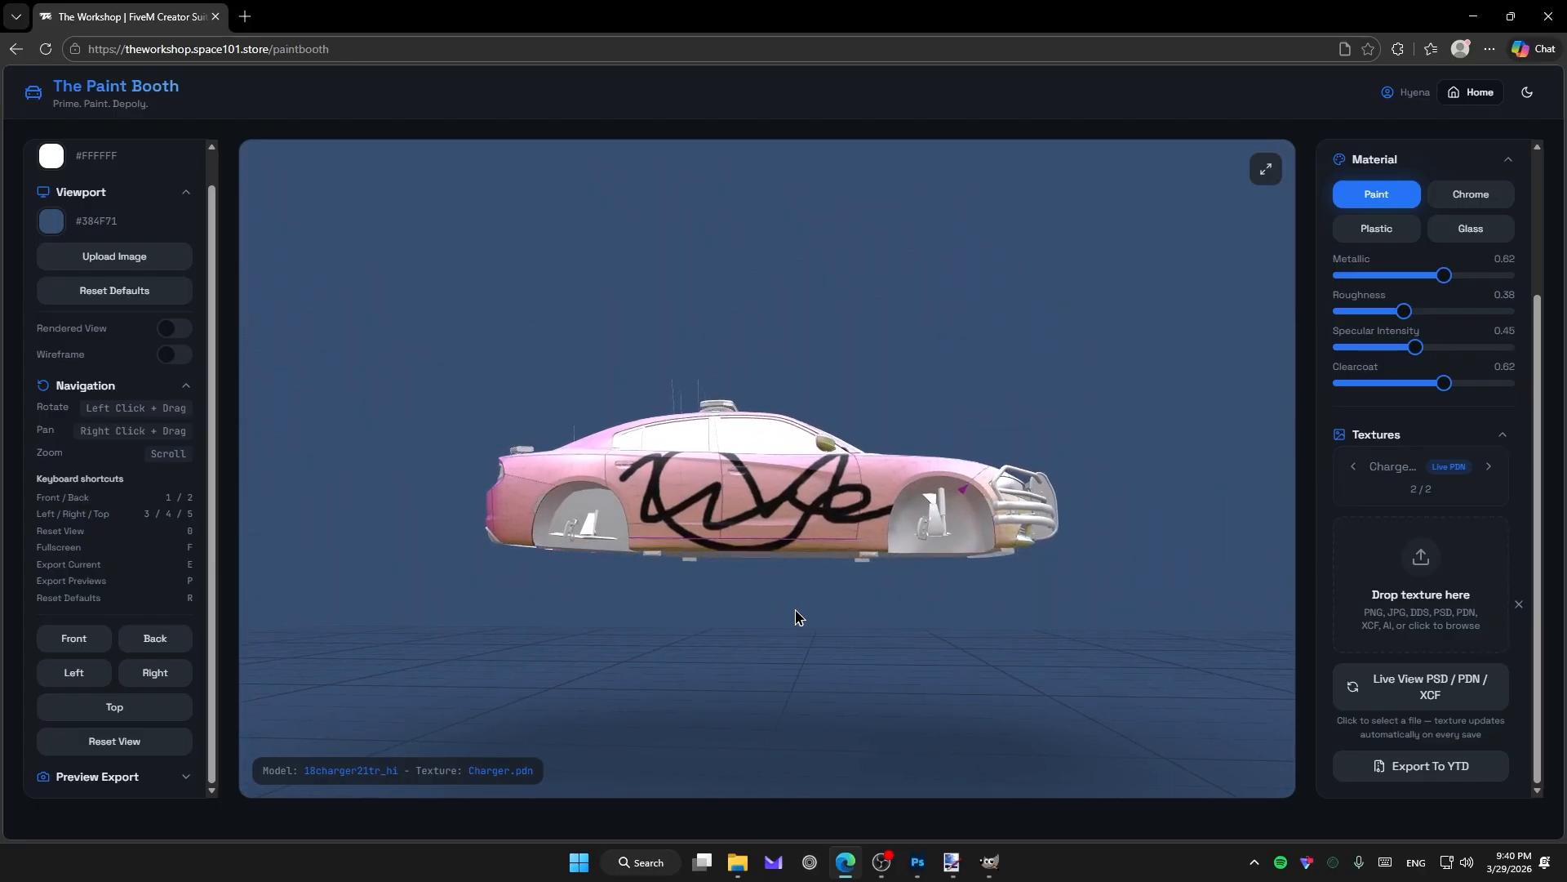
{"action": "left_click", "coordinate": [1357, 685]}
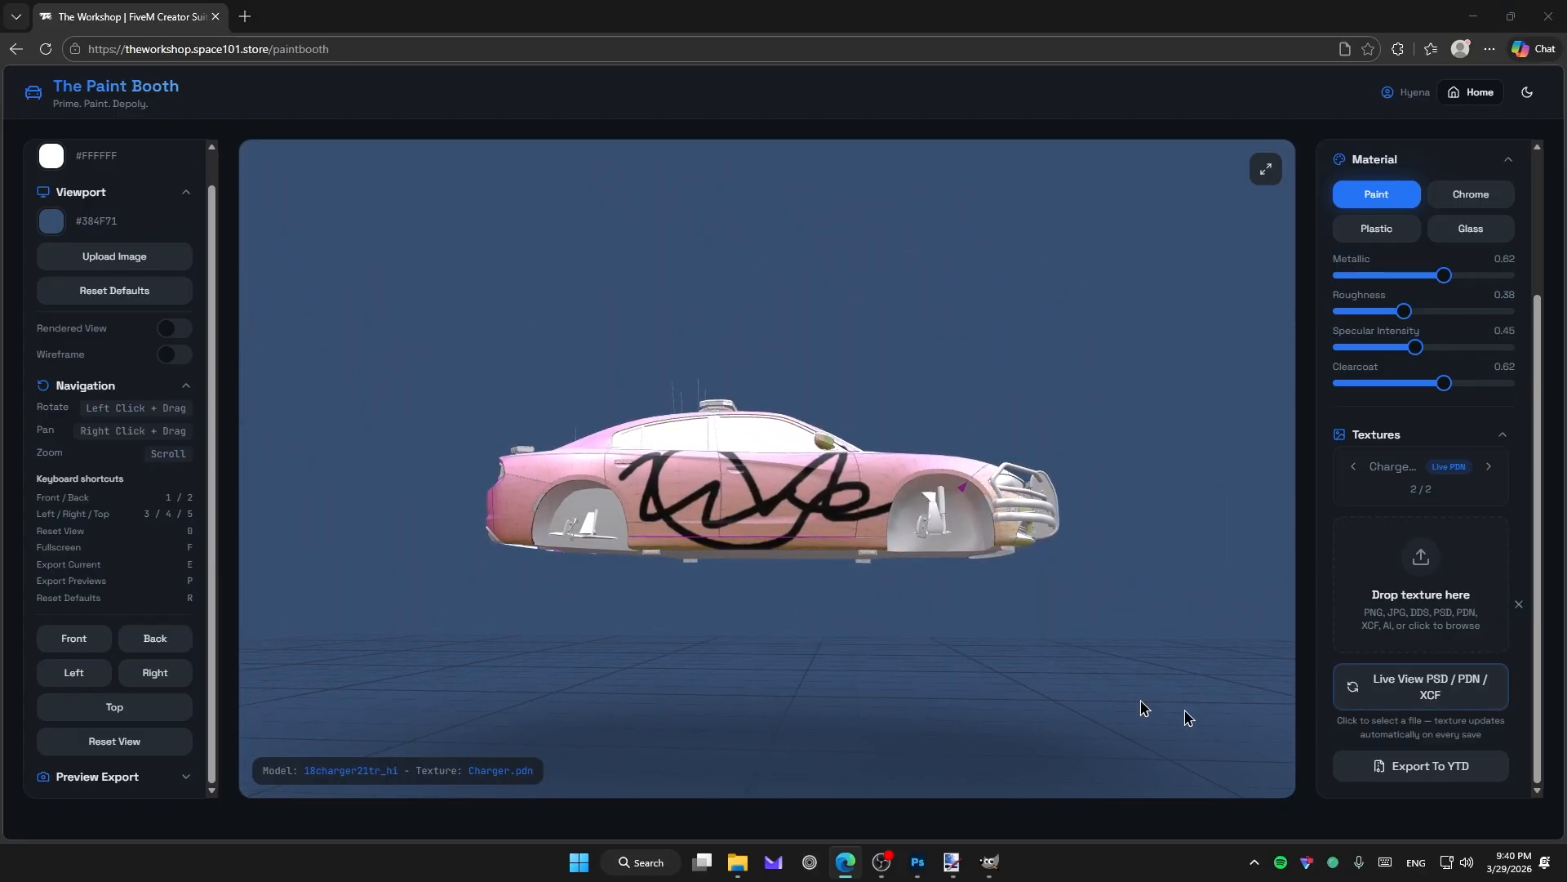
{"action": "double_click", "coordinate": [412, 157]}
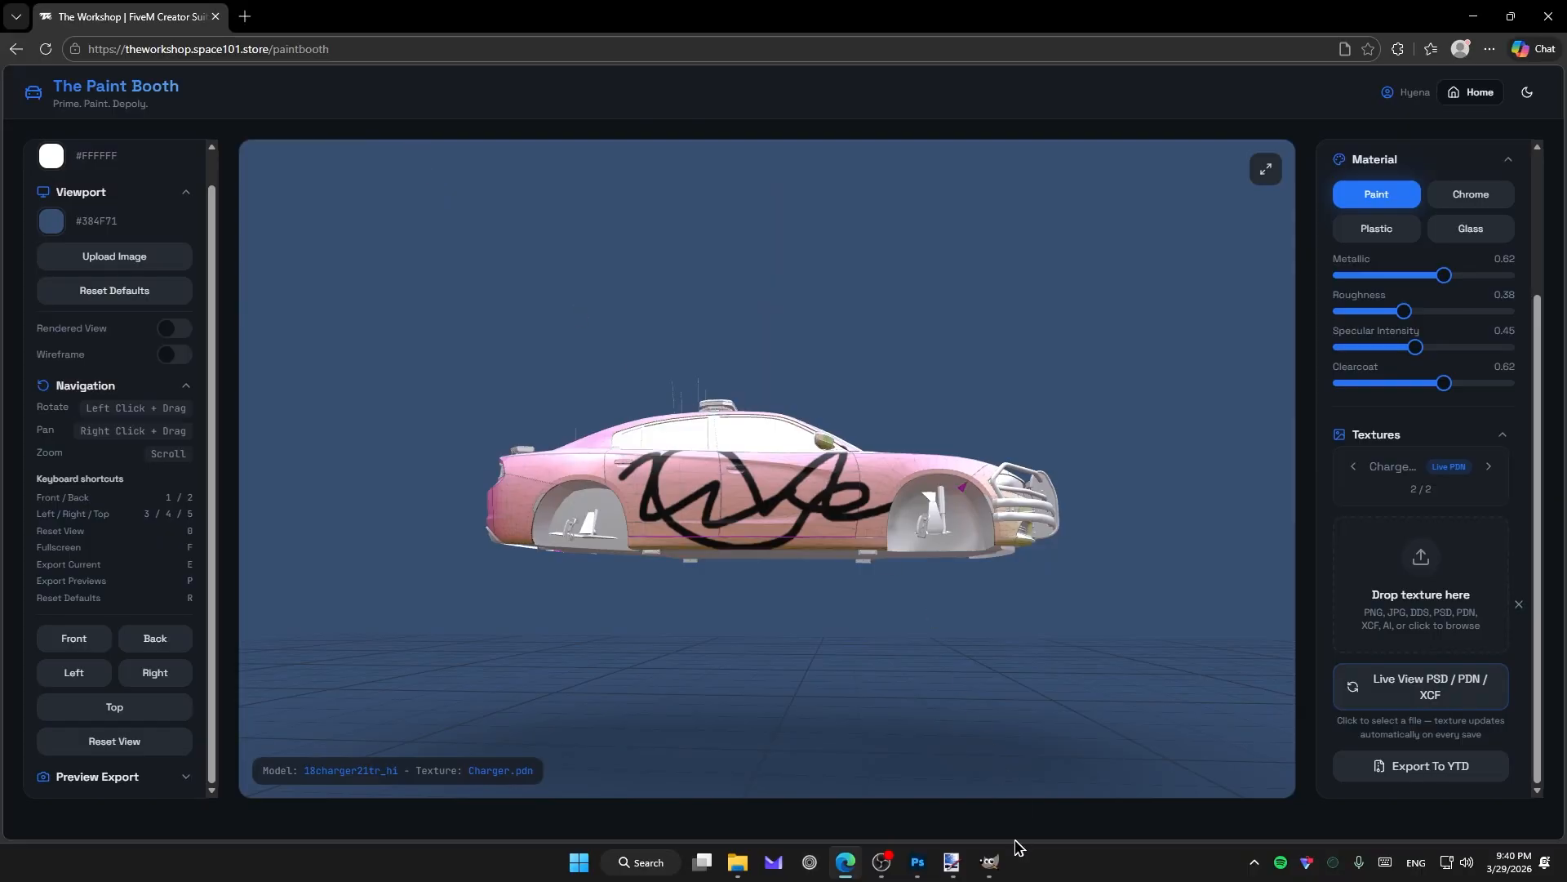
Bring the GIMP Charger texture forward, then orbit the car to a tilted side view.
{"action": "mouse_move", "coordinate": [990, 859]}
{"action": "left_click", "coordinate": [999, 872]}
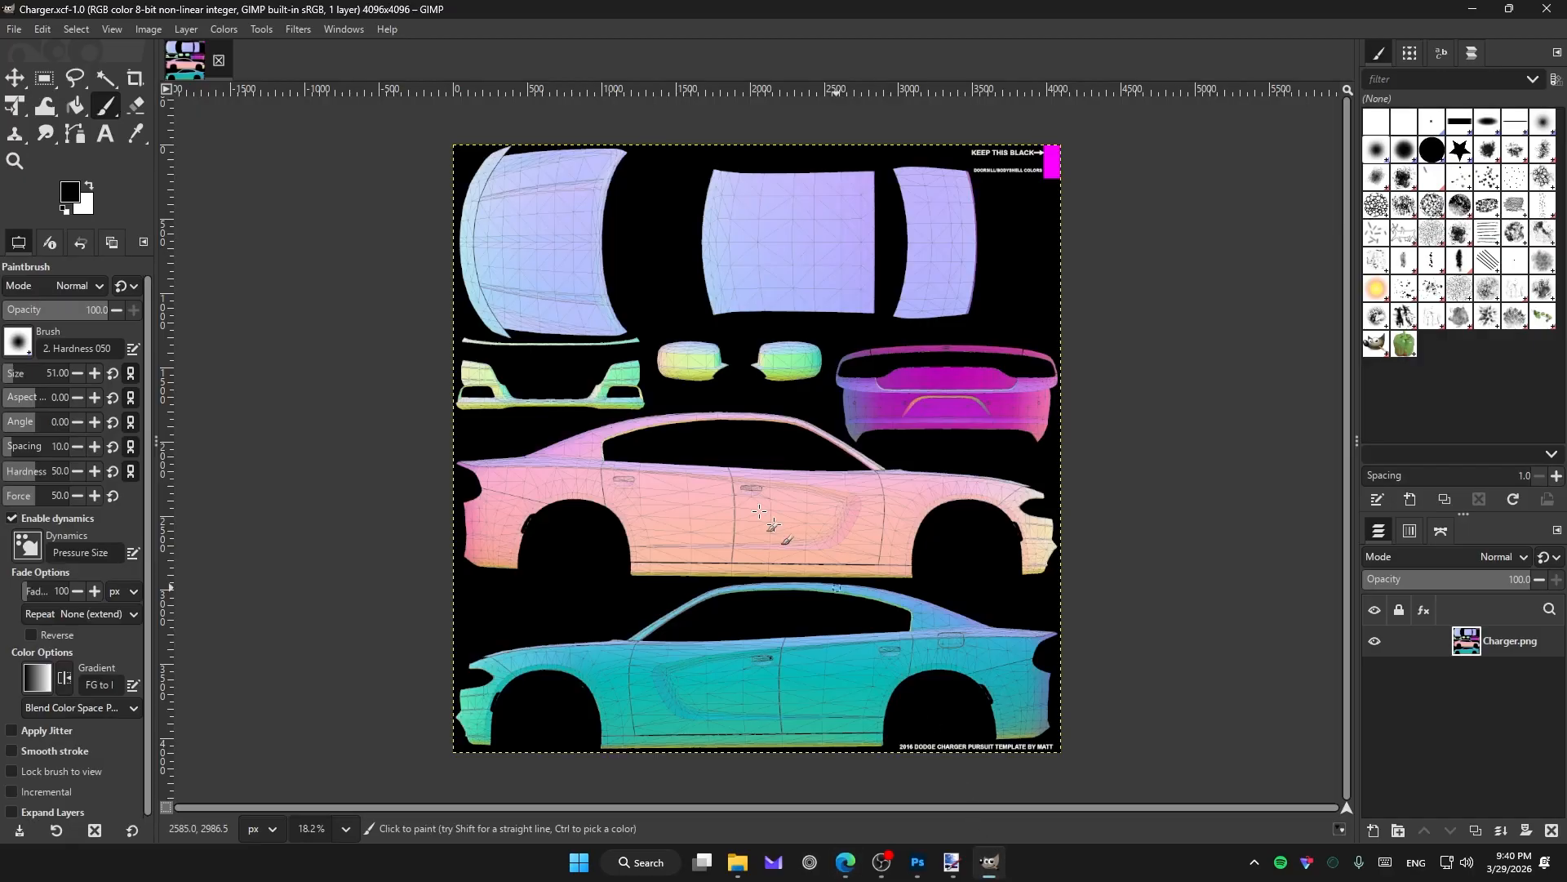
{"action": "key", "text": "alt+Tab"}
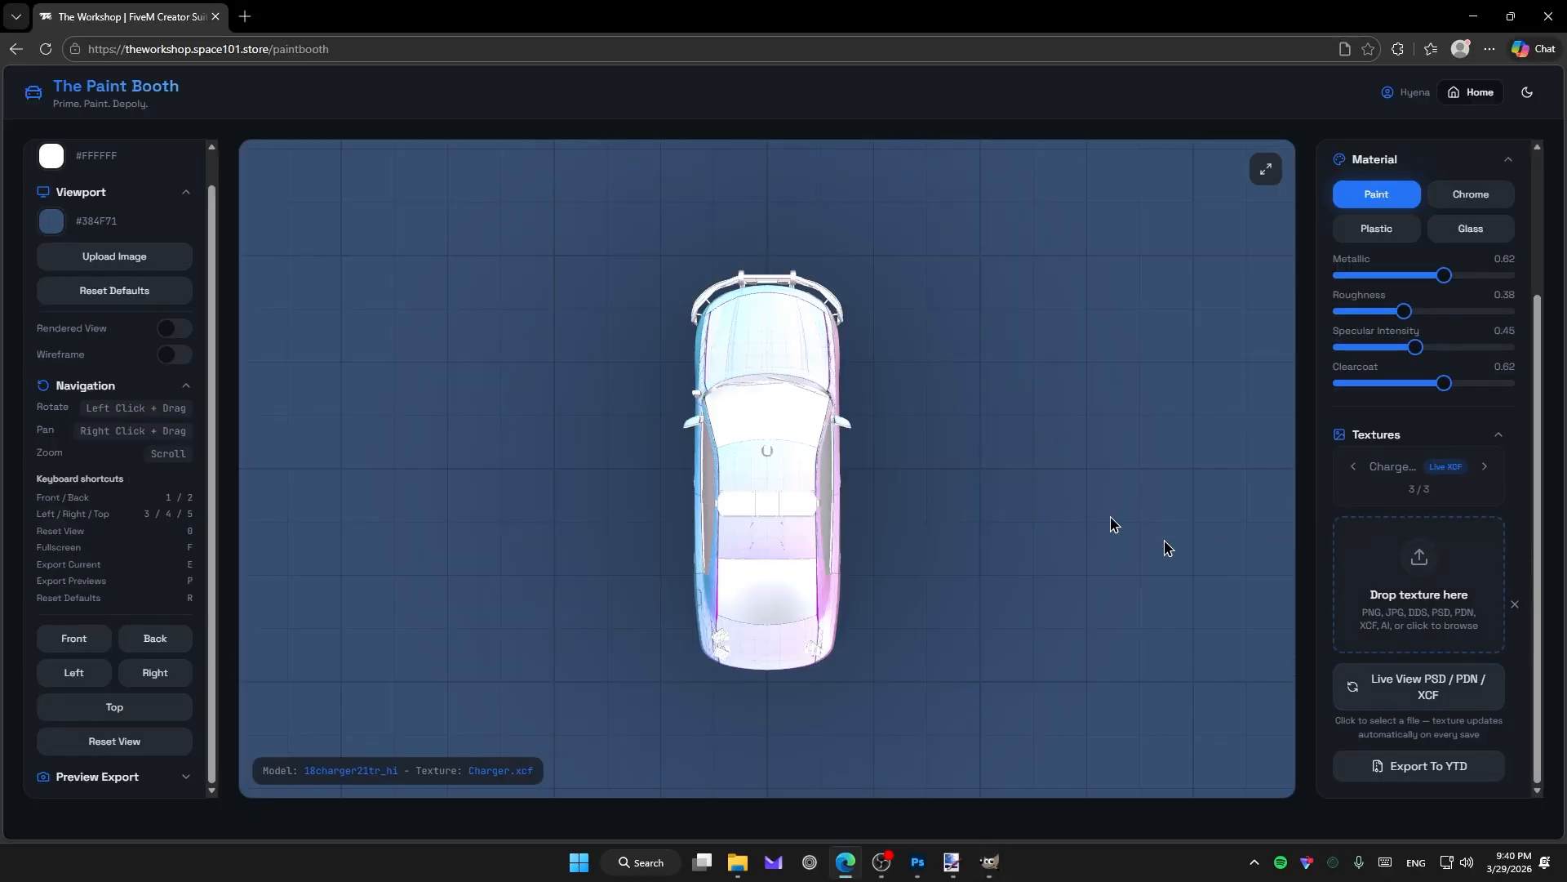
{"action": "mouse_move", "coordinate": [1114, 523]}
{"action": "left_mouse_down"}
{"action": "mouse_move", "coordinate": [819, 378]}
{"action": "mouse_move", "coordinate": [812, 332]}
{"action": "mouse_move", "coordinate": [1183, 362]}
{"action": "mouse_move", "coordinate": [937, 396]}
{"action": "left_mouse_up"}
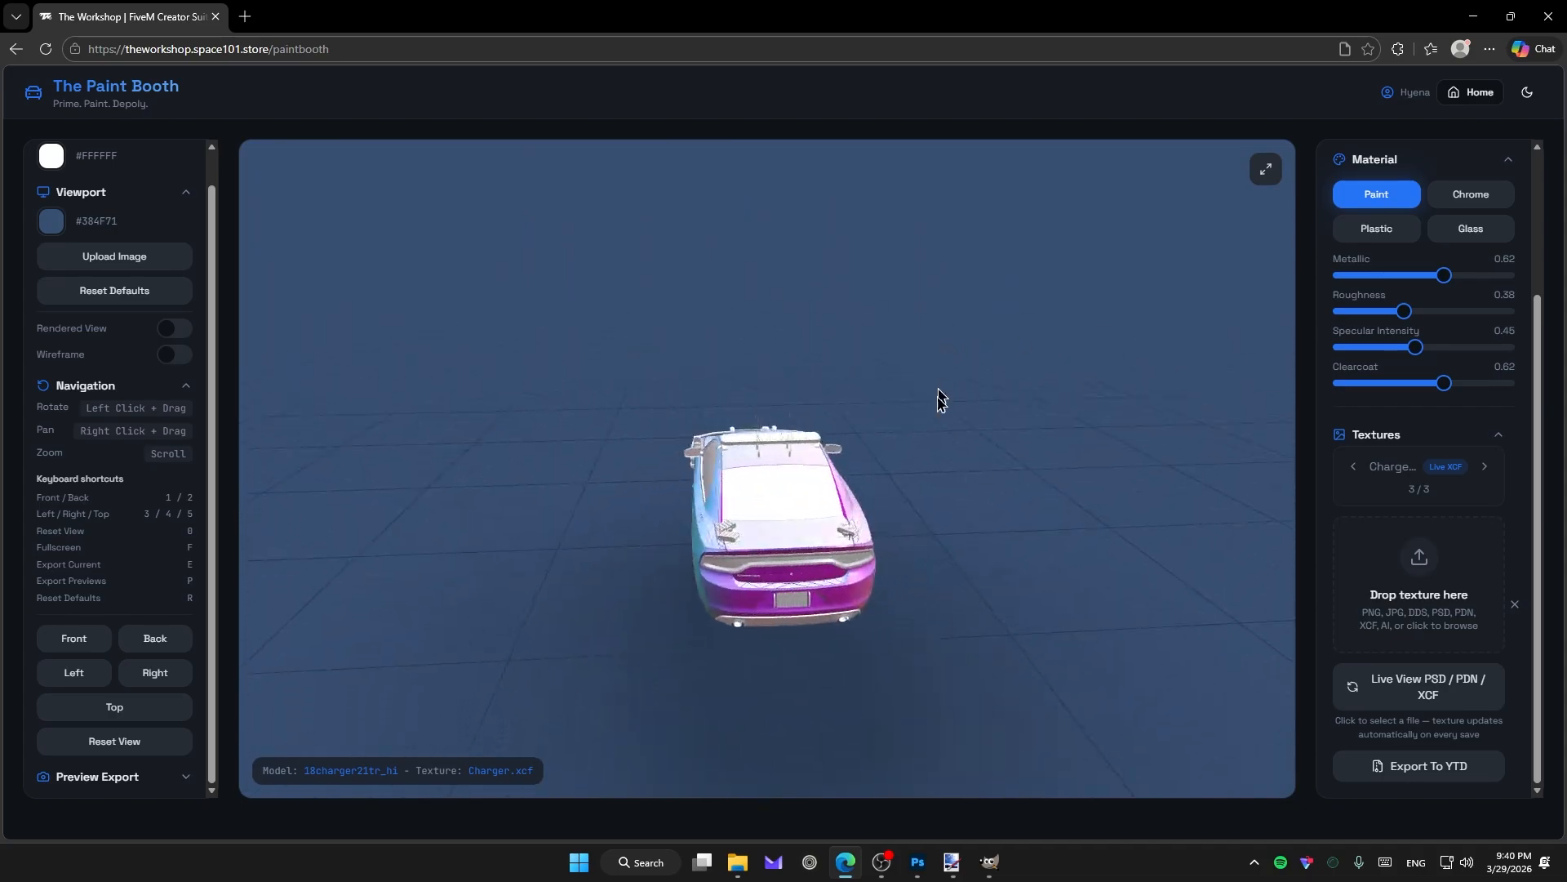
Paint black looping strokes on the Charger.xcf side panel in GIMP and save it.
{"action": "key", "text": "alt+Tab"}
{"action": "mouse_move", "coordinate": [622, 494]}
{"action": "left_mouse_down"}
{"action": "mouse_move", "coordinate": [730, 531]}
{"action": "mouse_move", "coordinate": [823, 531]}
{"action": "left_mouse_up"}
{"action": "mouse_move", "coordinate": [745, 467]}
{"action": "left_mouse_down"}
{"action": "mouse_move", "coordinate": [759, 563]}
{"action": "mouse_move", "coordinate": [678, 506]}
{"action": "mouse_move", "coordinate": [662, 572]}
{"action": "mouse_move", "coordinate": [712, 504]}
{"action": "left_mouse_up"}
{"action": "key", "text": "ctrl+s"}
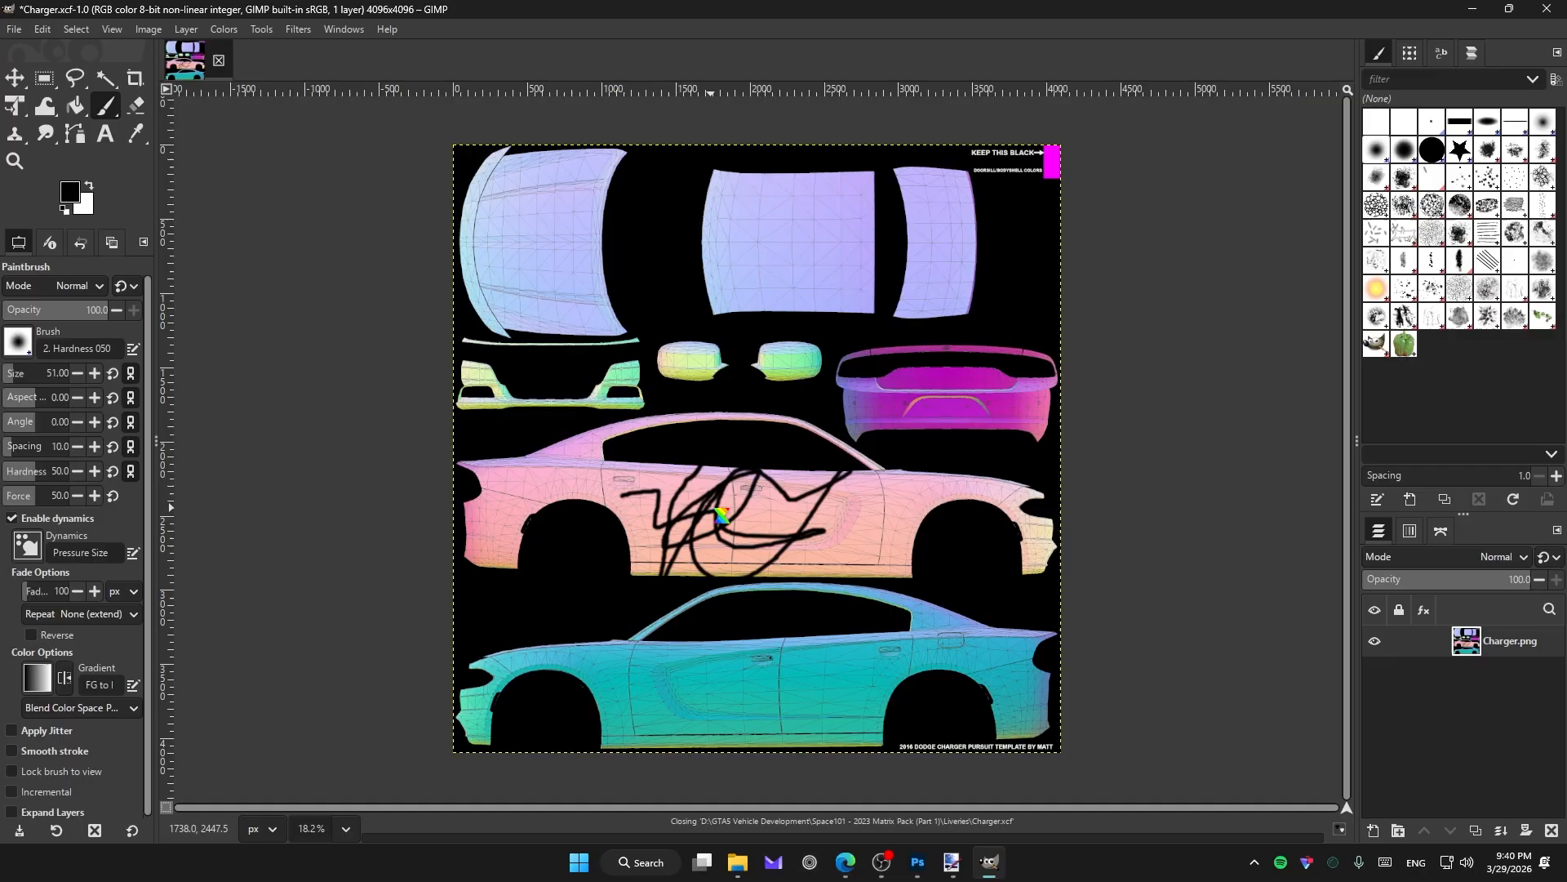
{"action": "key", "text": "alt+Tab"}
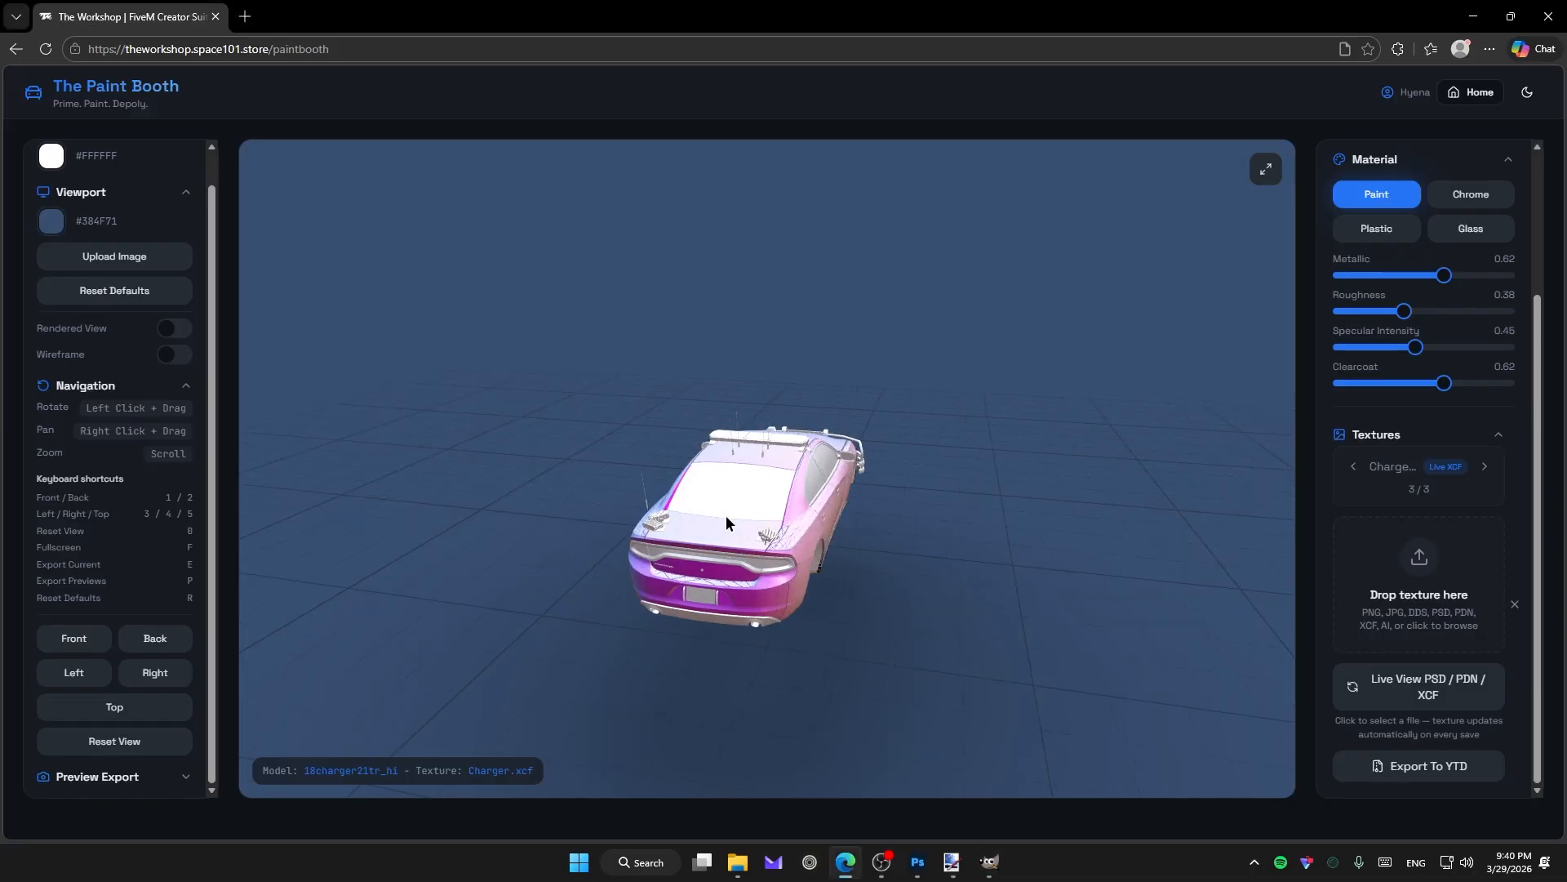
{"action": "mouse_move", "coordinate": [961, 578]}
{"action": "left_mouse_down"}
{"action": "mouse_move", "coordinate": [775, 428]}
{"action": "mouse_move", "coordinate": [841, 573]}
{"action": "left_mouse_up"}
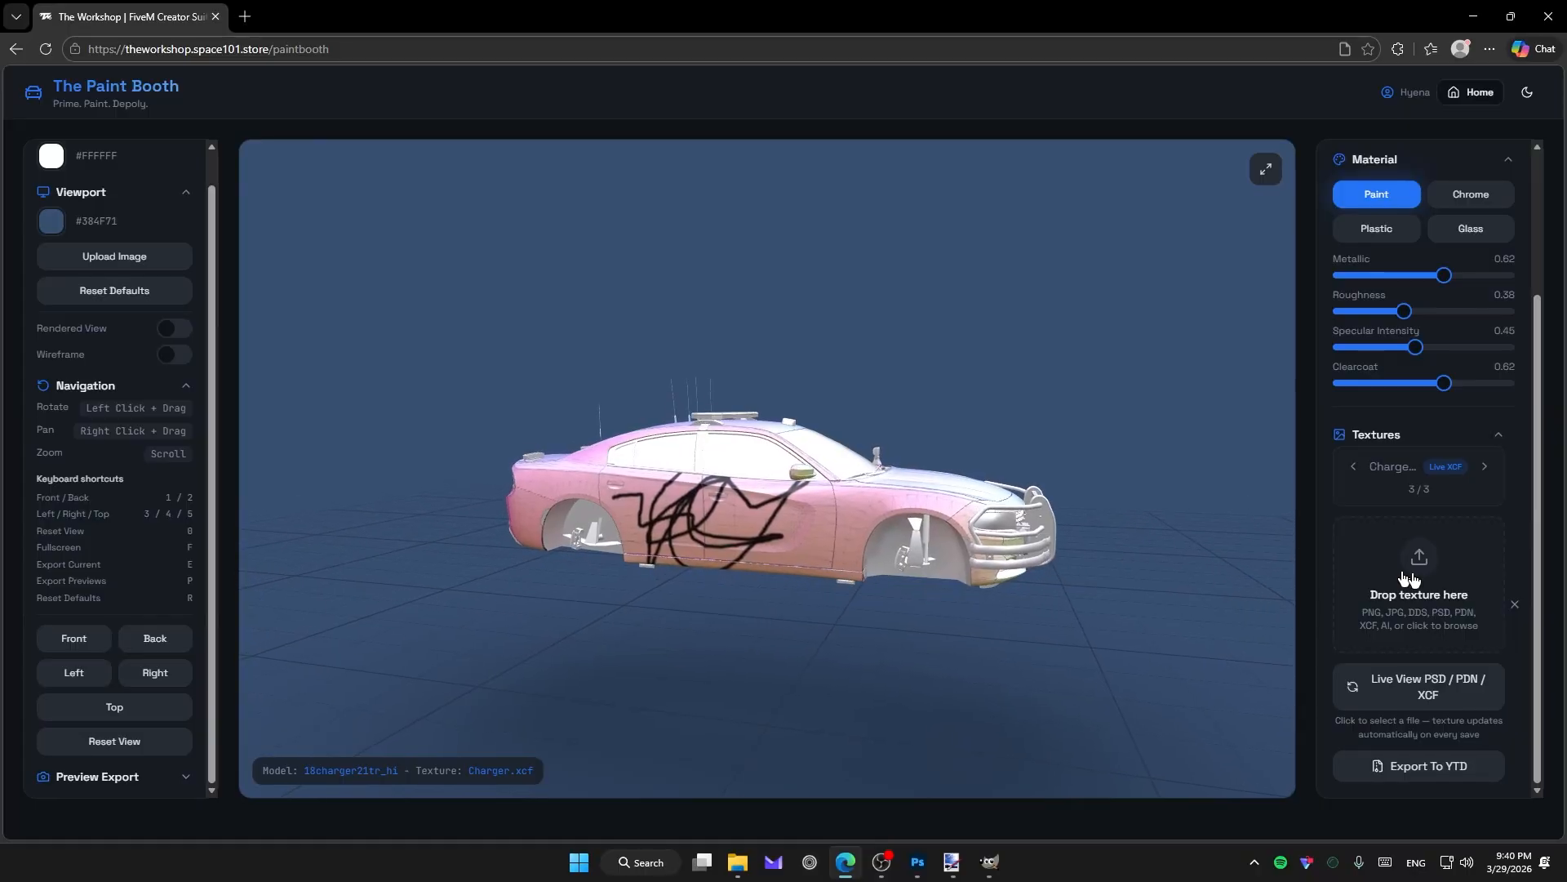
{"action": "key", "text": "5"}
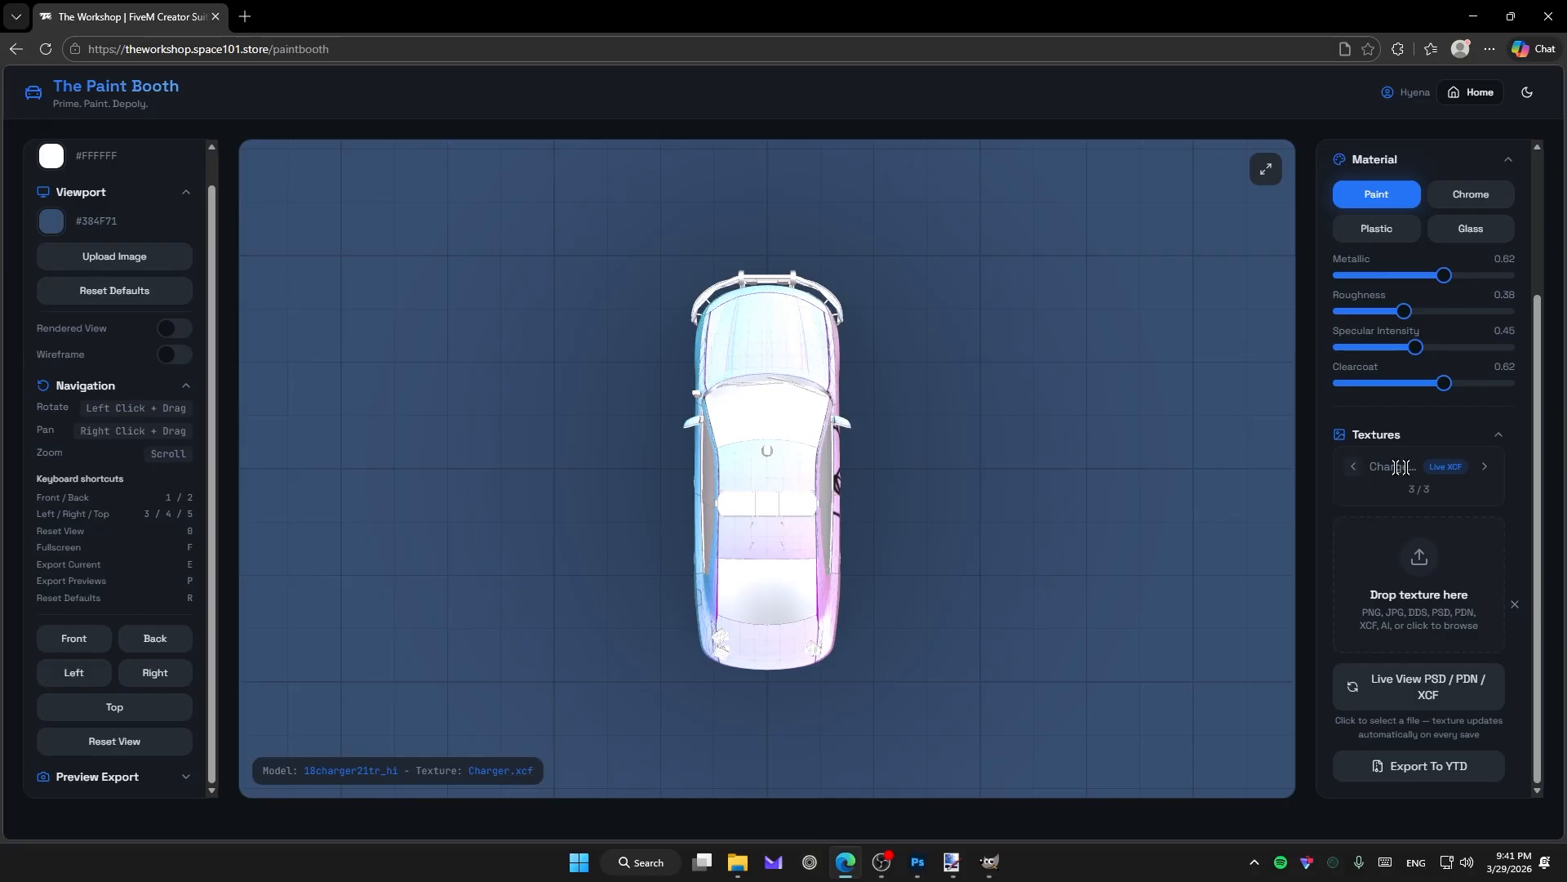
Cycle through the loaded textures, checking Charger.pdn and settling on Charger.psd.
{"action": "left_click", "coordinate": [1355, 467]}
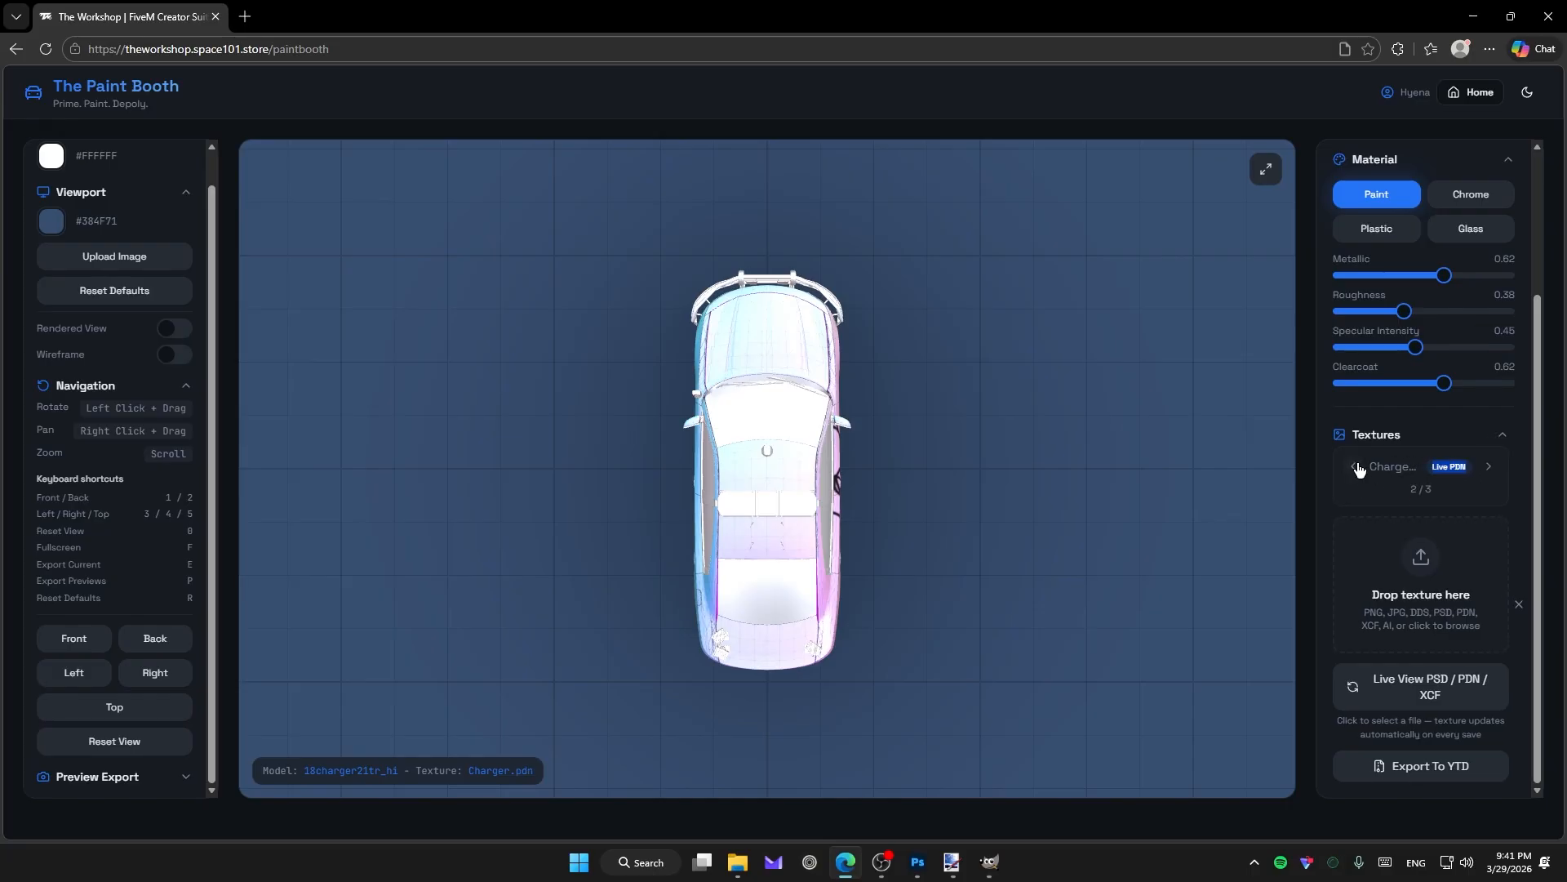
{"action": "left_click", "coordinate": [1355, 467]}
{"action": "left_click", "coordinate": [1492, 467]}
{"action": "left_click", "coordinate": [1351, 468]}
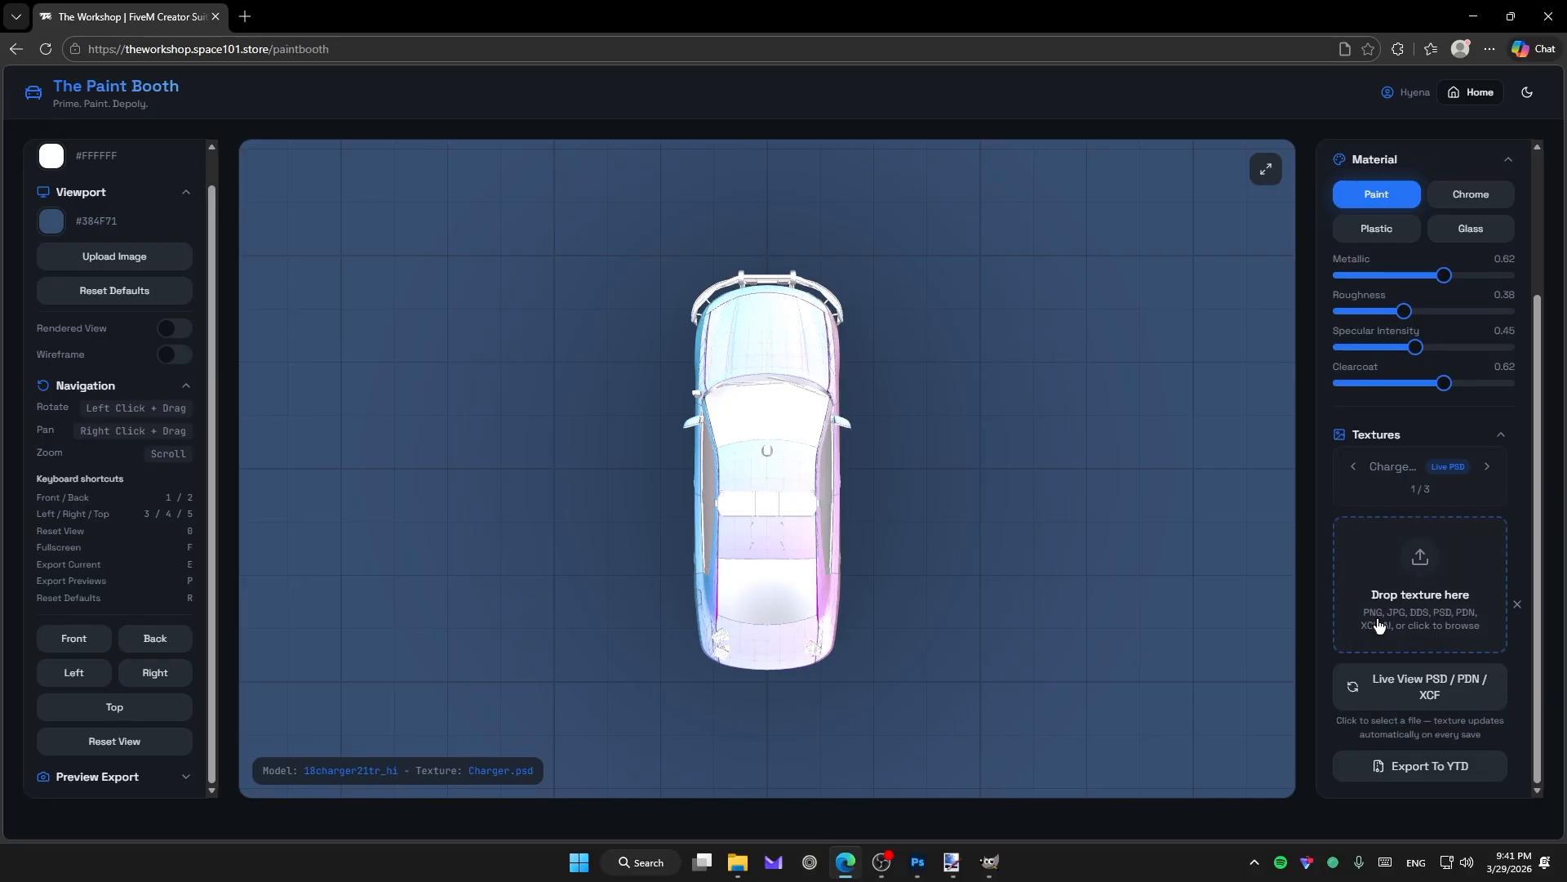
Add Charger.png from the 4 - Templates folder as a new texture and orbit the car to view it.
{"action": "left_click", "coordinate": [1452, 643]}
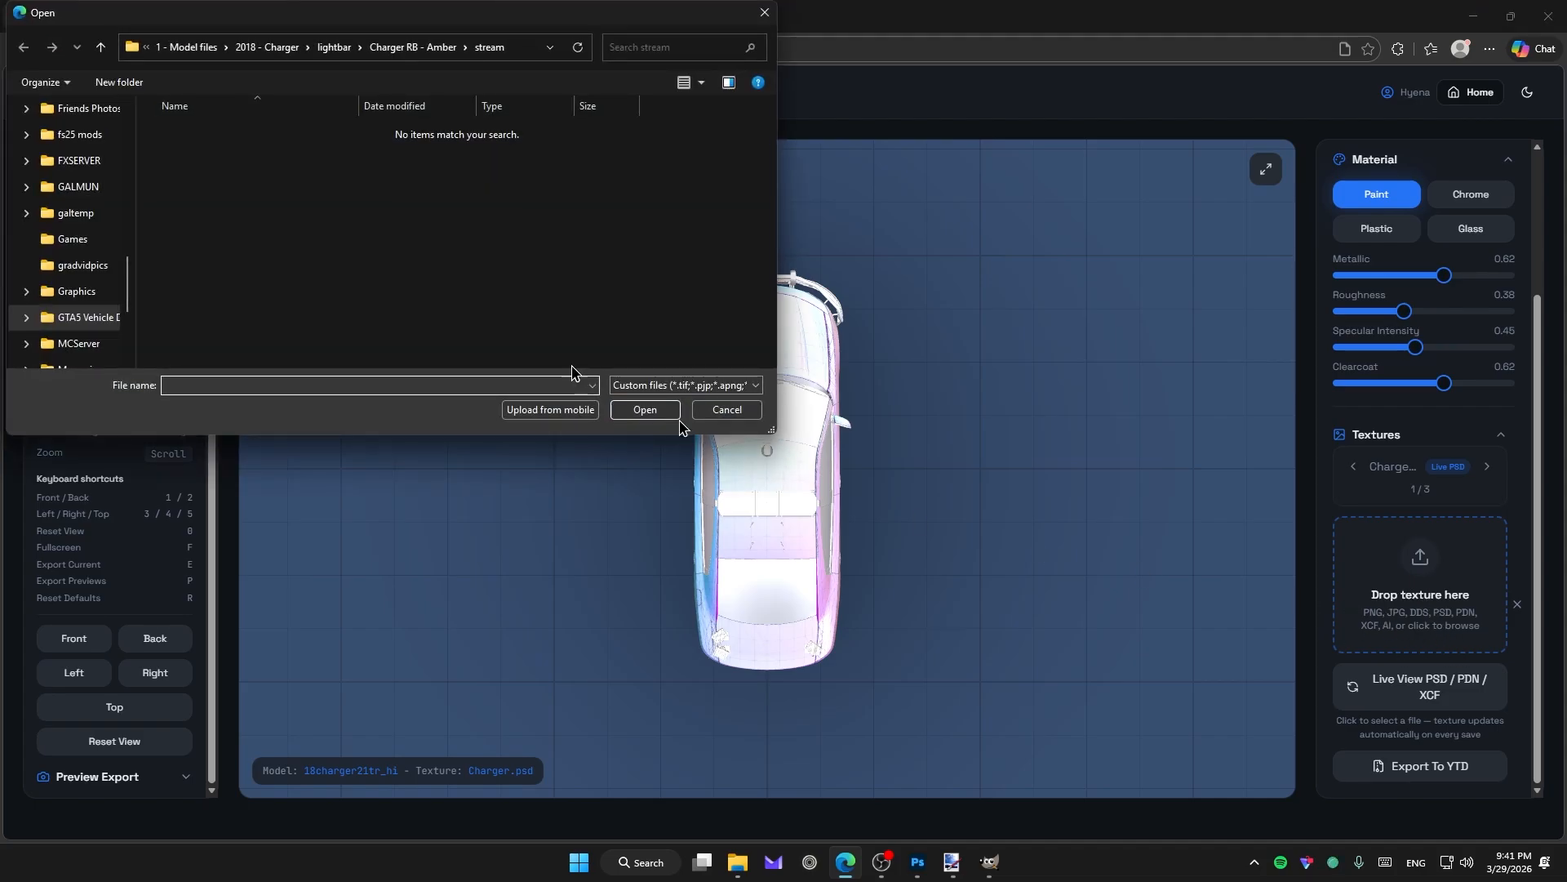
{"action": "left_click", "coordinate": [270, 46]}
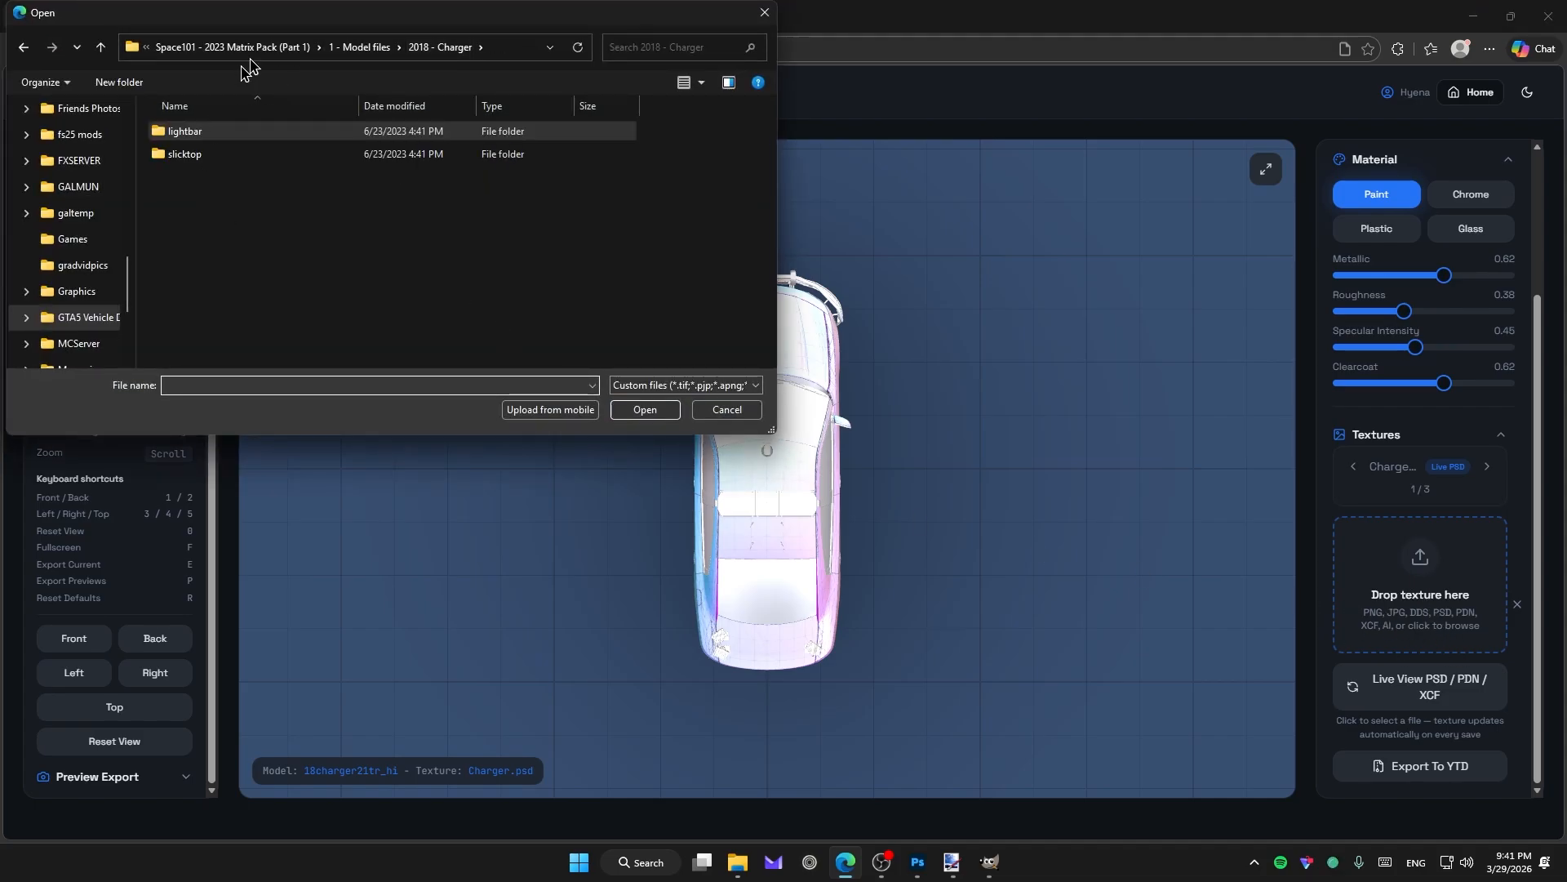
{"action": "left_click", "coordinate": [237, 47]}
{"action": "double_click", "coordinate": [245, 199]}
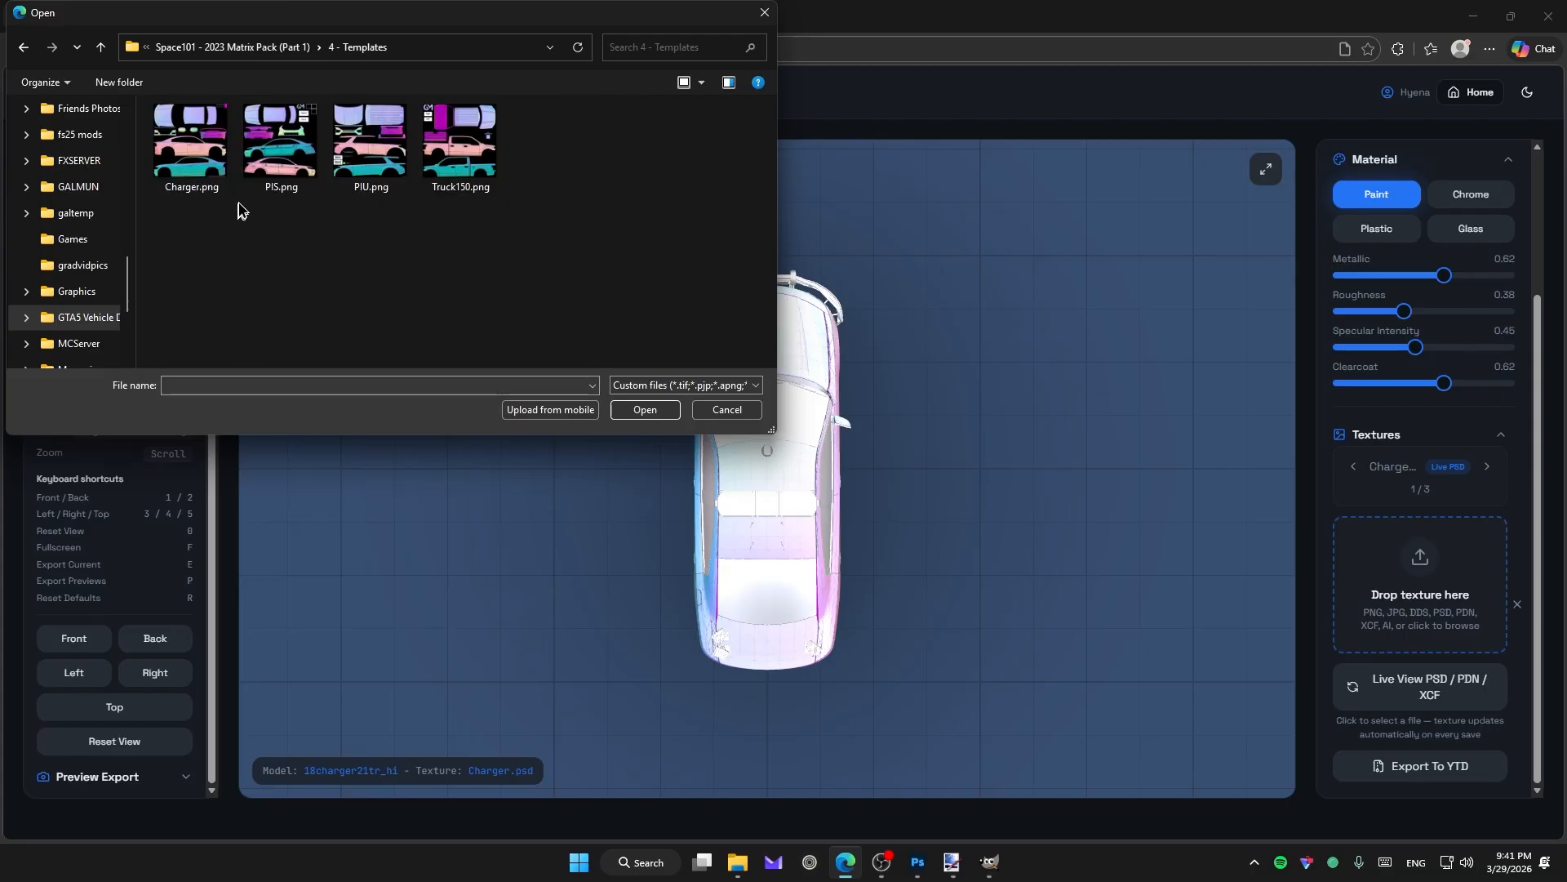
{"action": "double_click", "coordinate": [219, 167]}
{"action": "left_click_drag", "start_coordinate": [980, 560], "coordinate": [848, 436]}
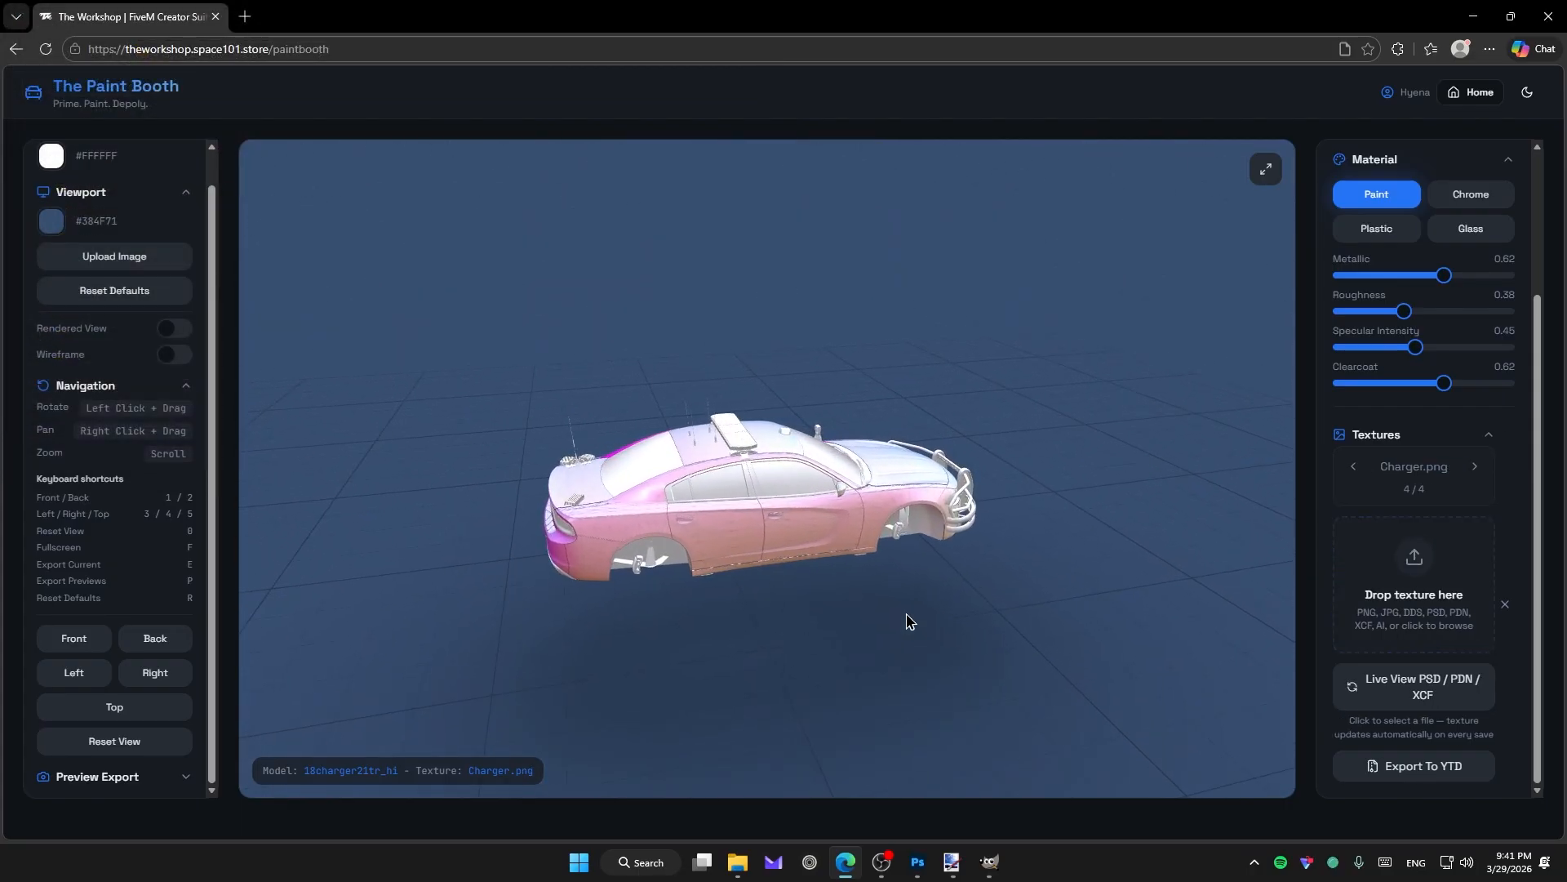
{"action": "scroll", "coordinate": [906, 615], "scroll_direction": "up", "scroll_amount": 5}
{"action": "left_click_drag", "start_coordinate": [946, 627], "coordinate": [846, 623]}
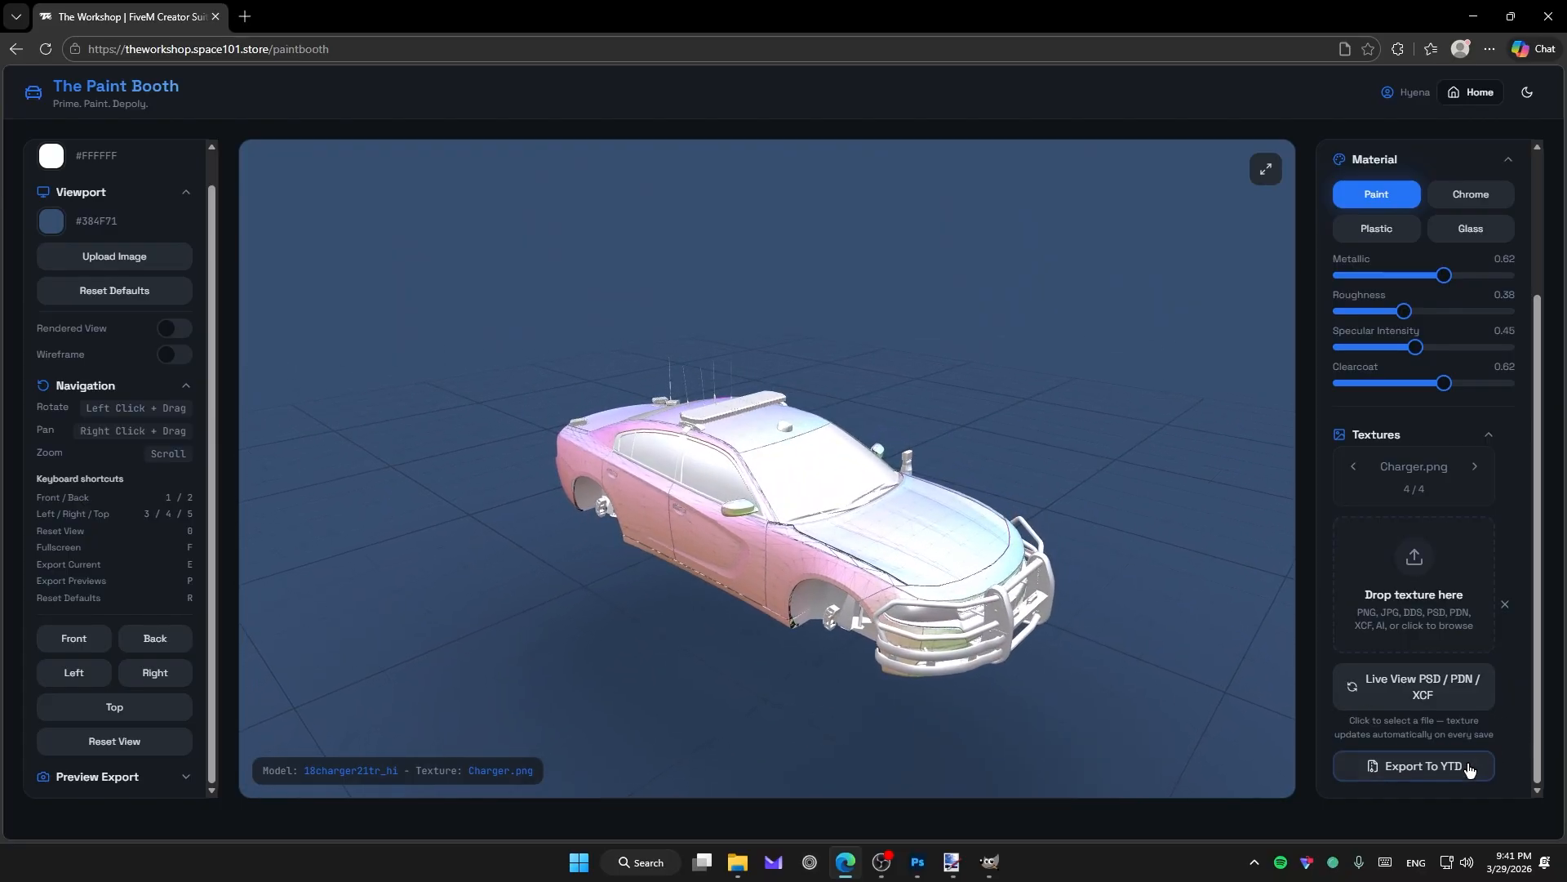
{"action": "left_click", "coordinate": [1413, 768]}
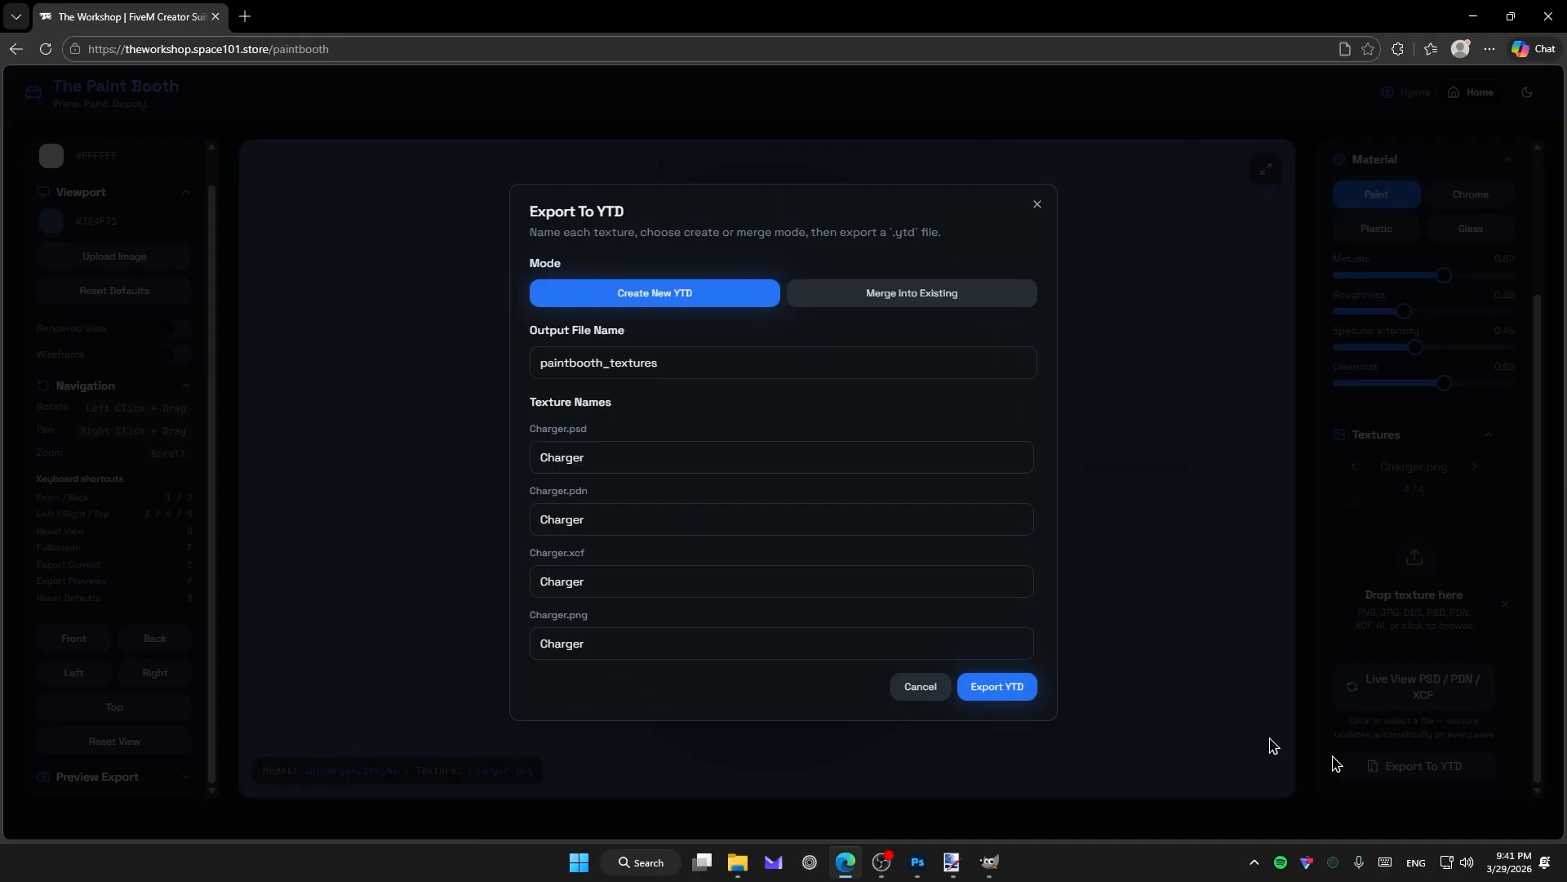
{"action": "left_click", "coordinate": [607, 460]}
{"action": "left_click", "coordinate": [600, 521]}
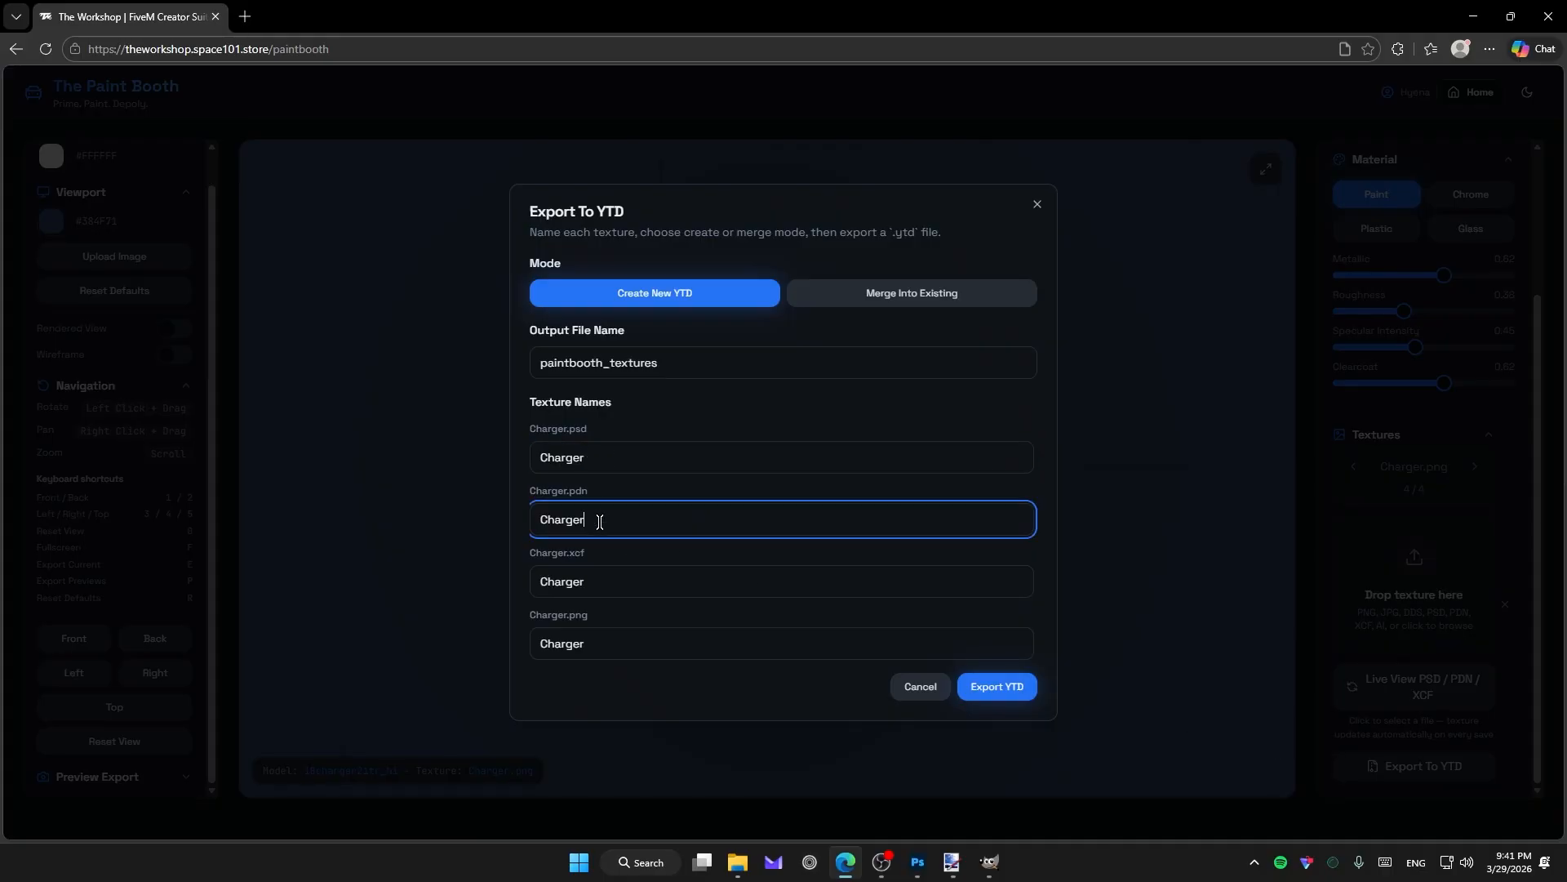
{"action": "left_click", "coordinate": [617, 588]}
{"action": "left_click", "coordinate": [612, 647]}
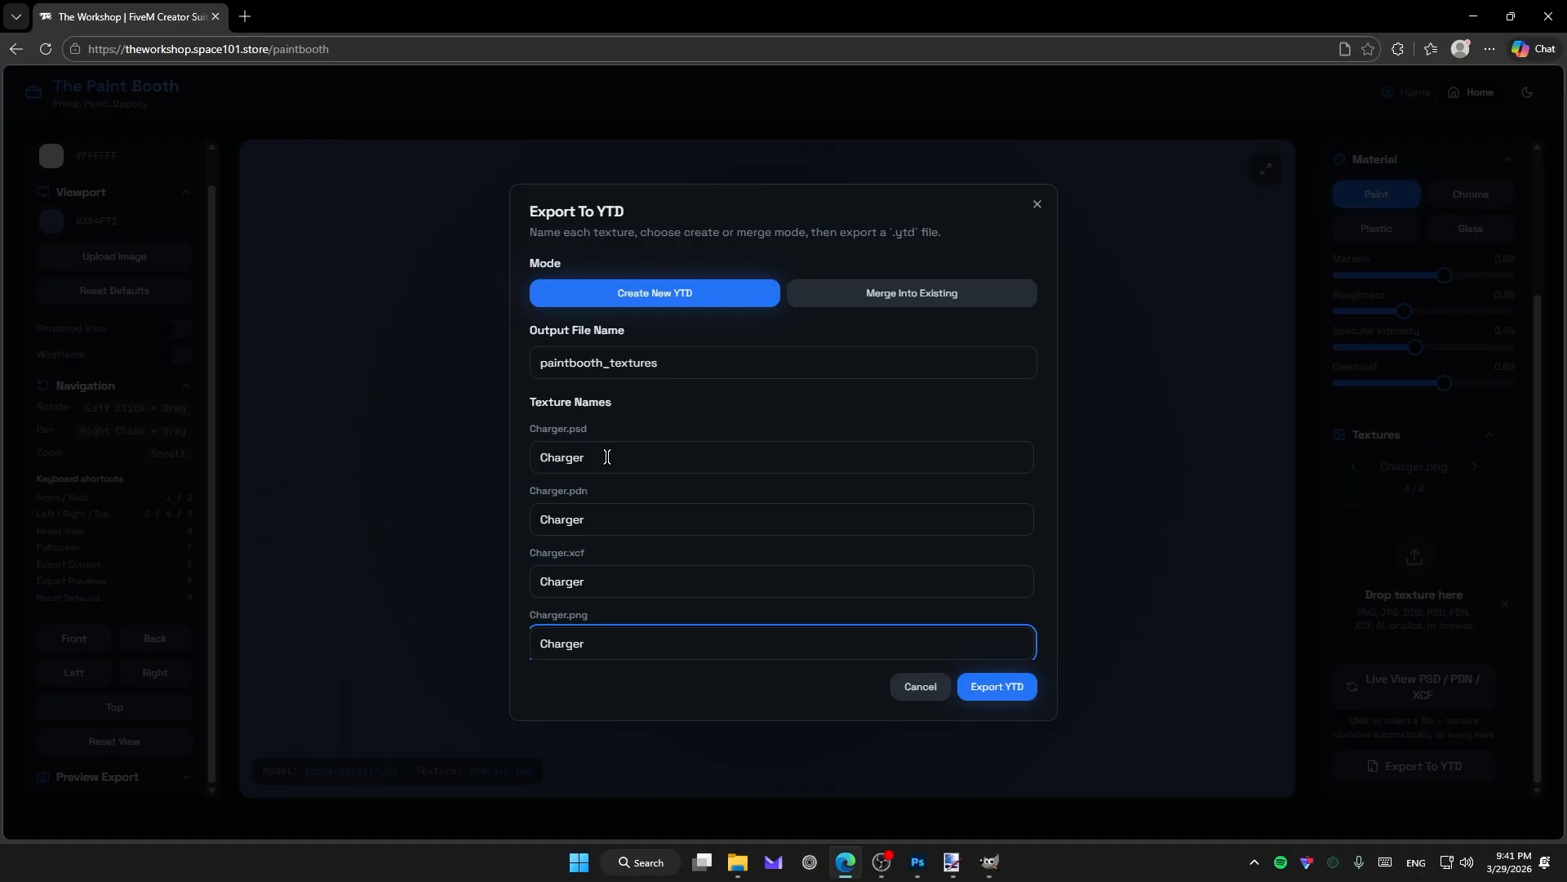
{"action": "left_click", "coordinate": [990, 293]}
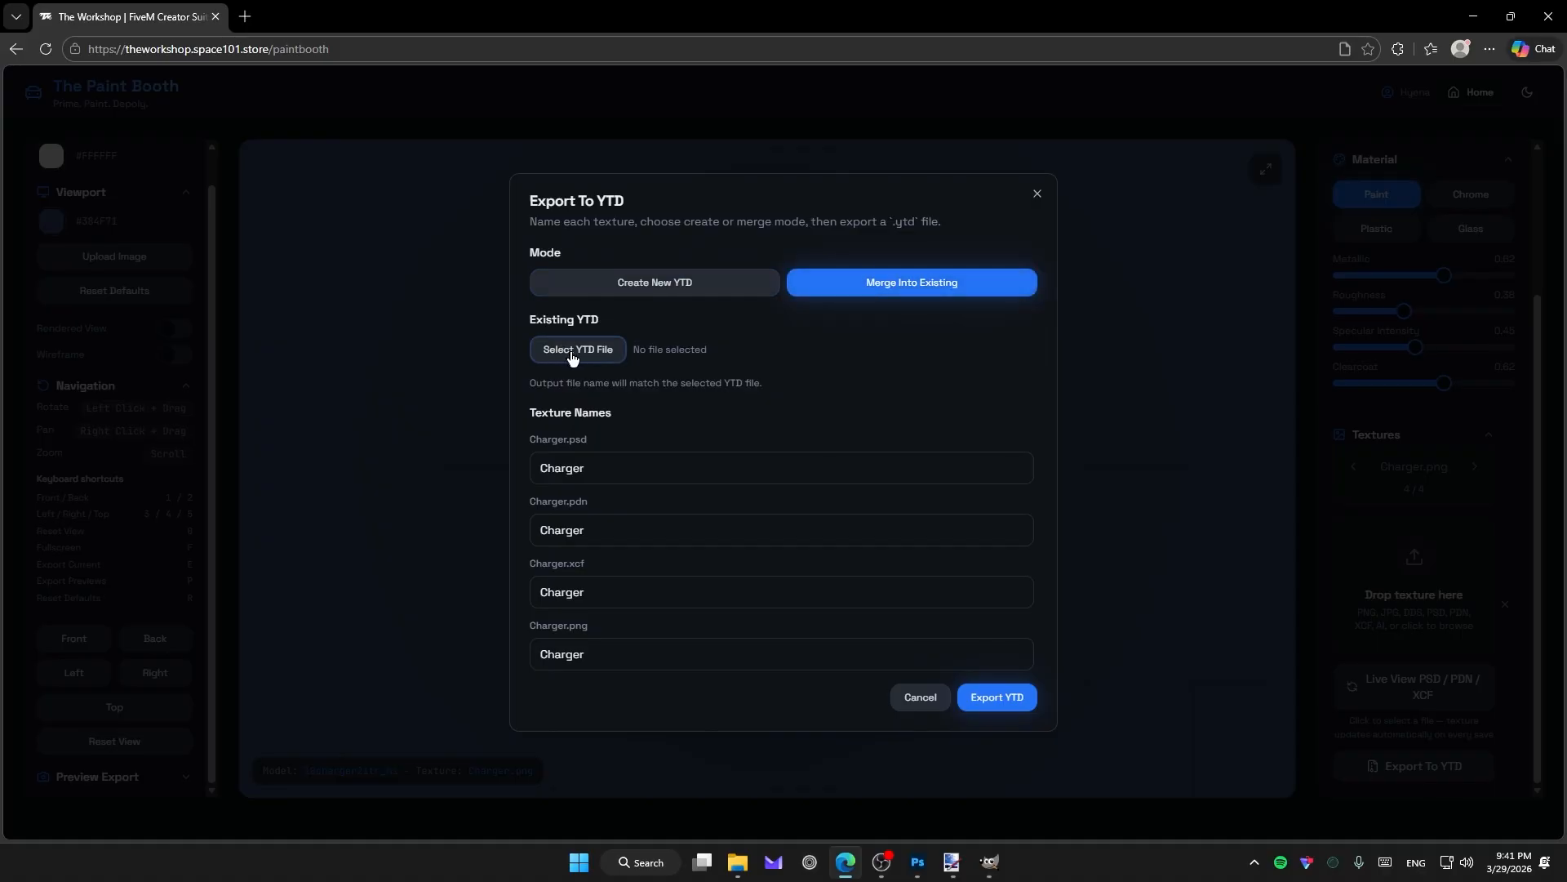
{"action": "left_click", "coordinate": [615, 350]}
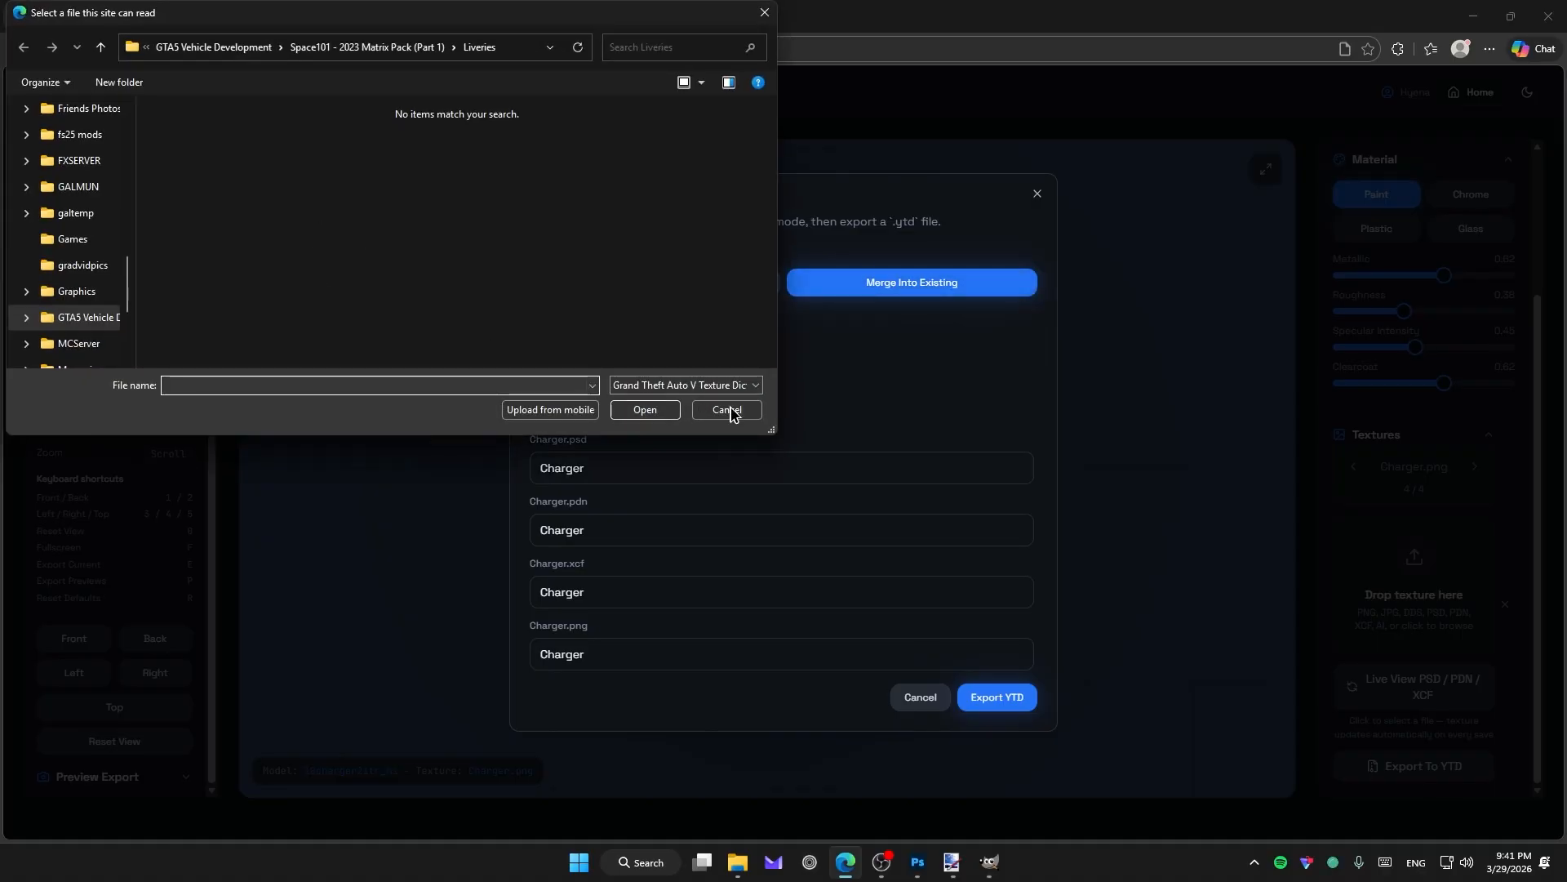
{"action": "left_click", "coordinate": [727, 410]}
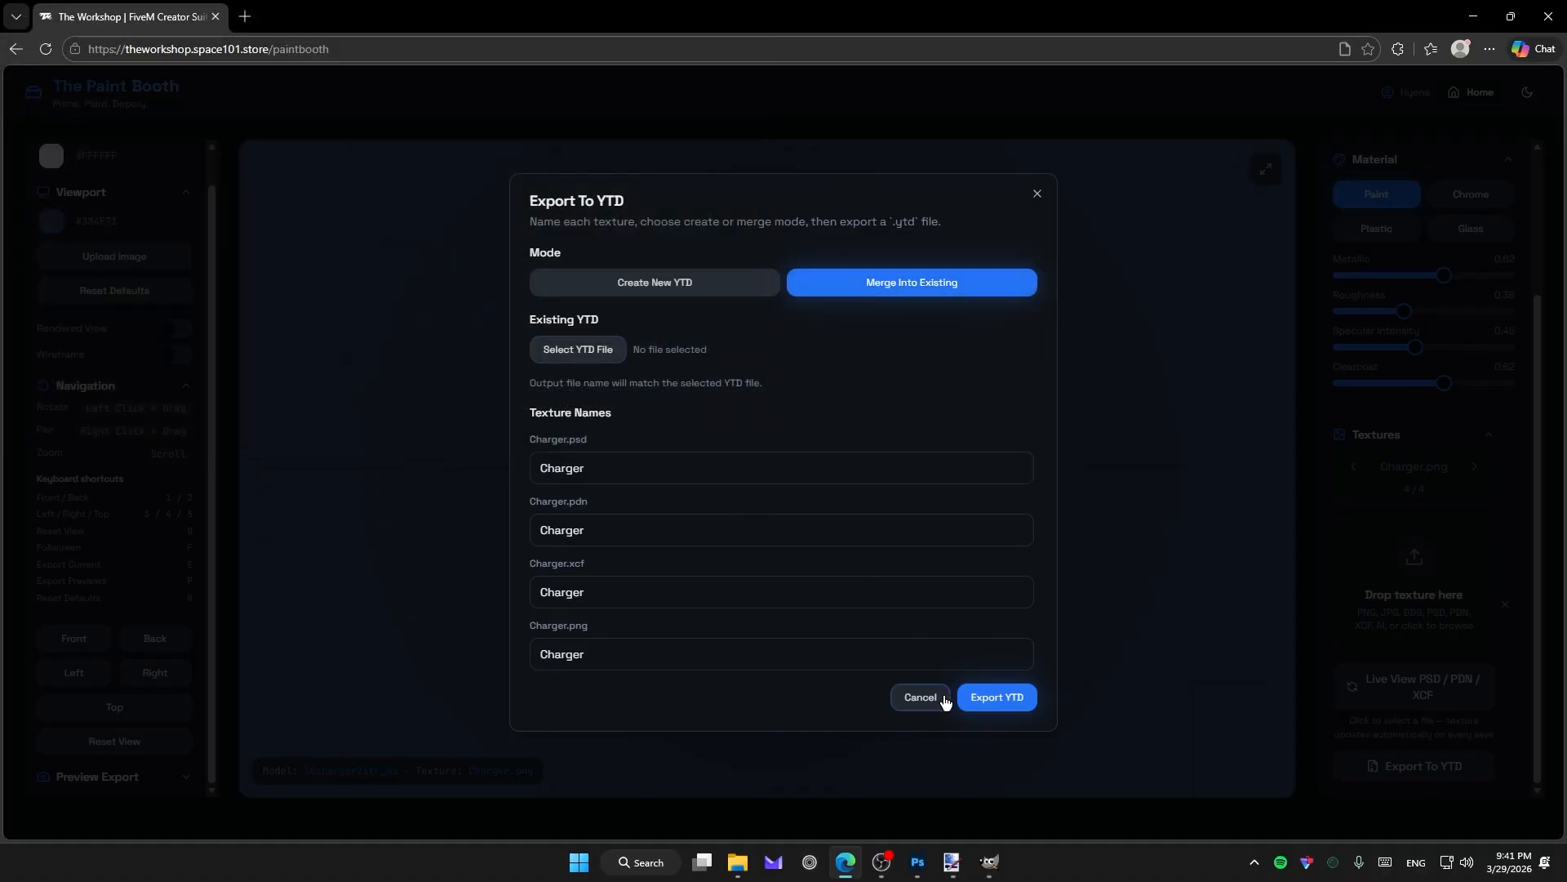
{"action": "left_click", "coordinate": [920, 697]}
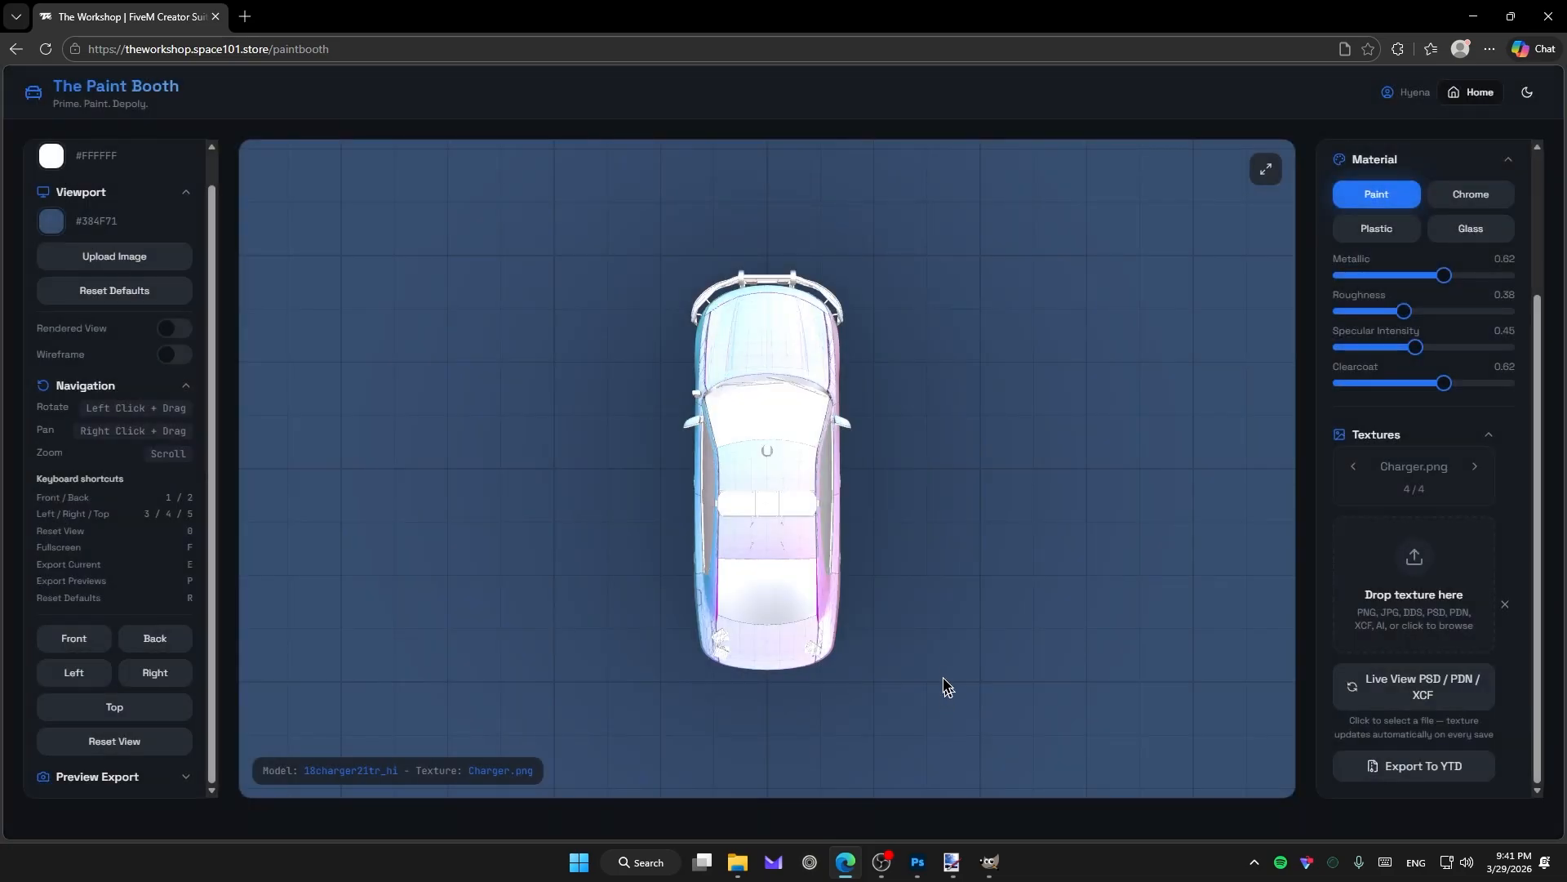
{"action": "left_click_drag", "start_coordinate": [944, 686], "coordinate": [825, 496]}
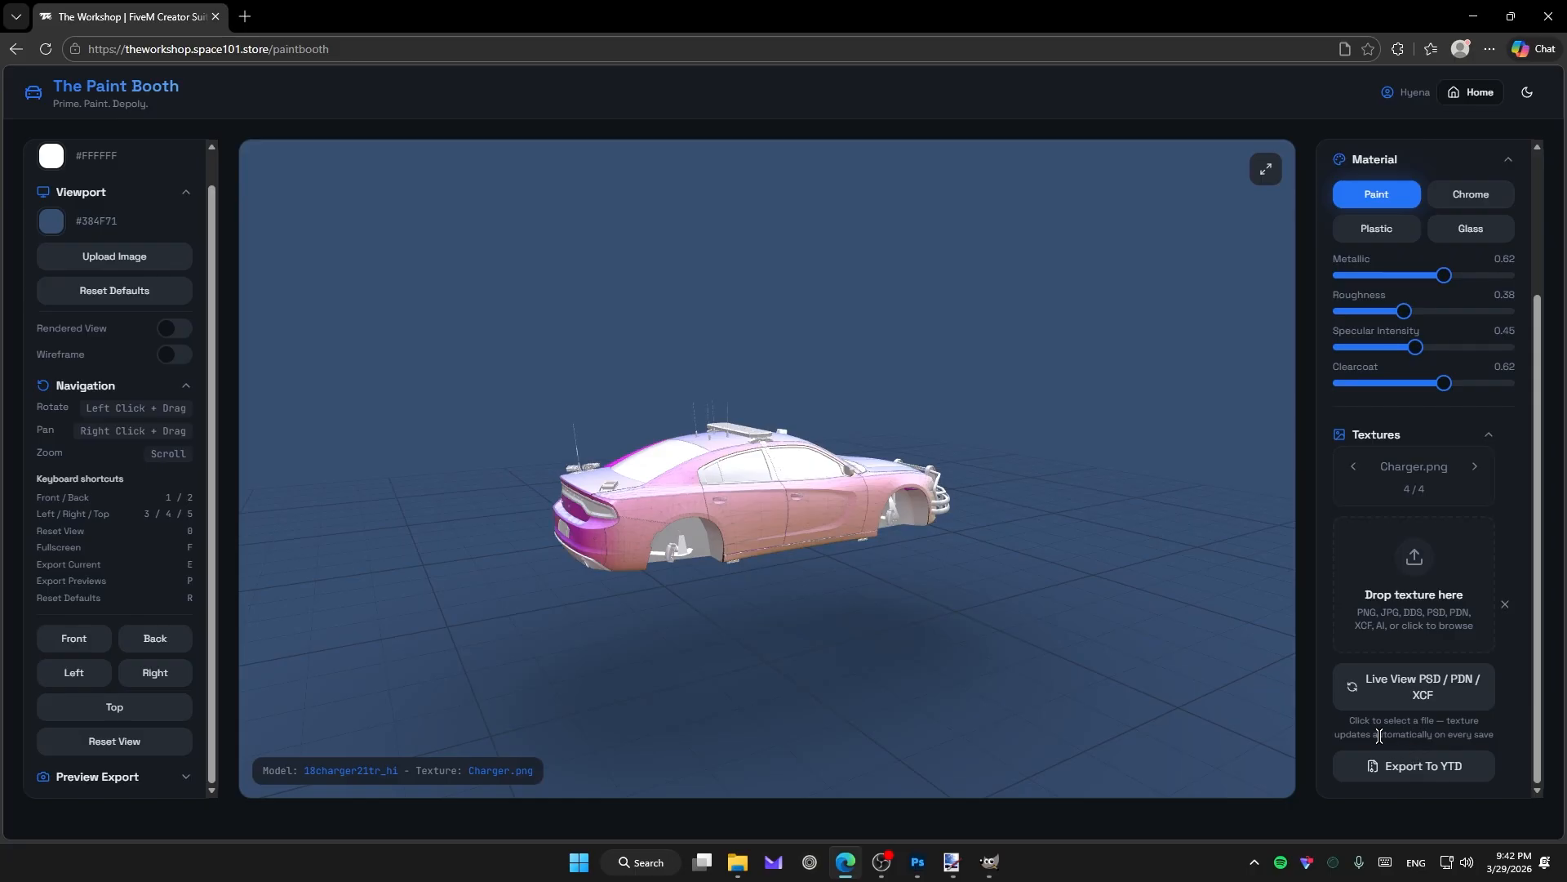
{"action": "mouse_move", "coordinate": [990, 862]}
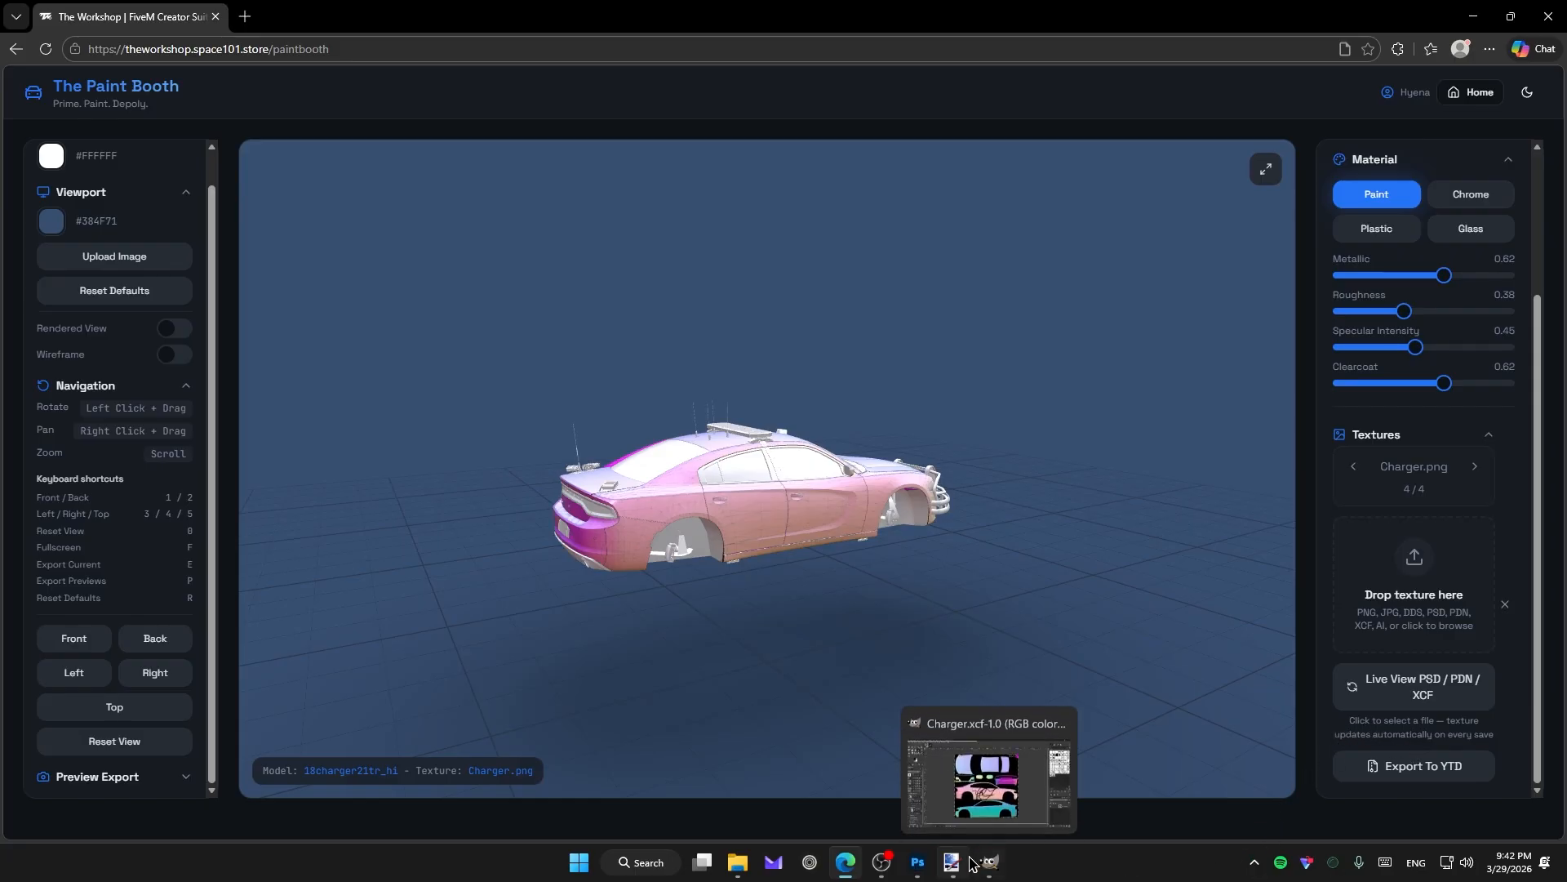